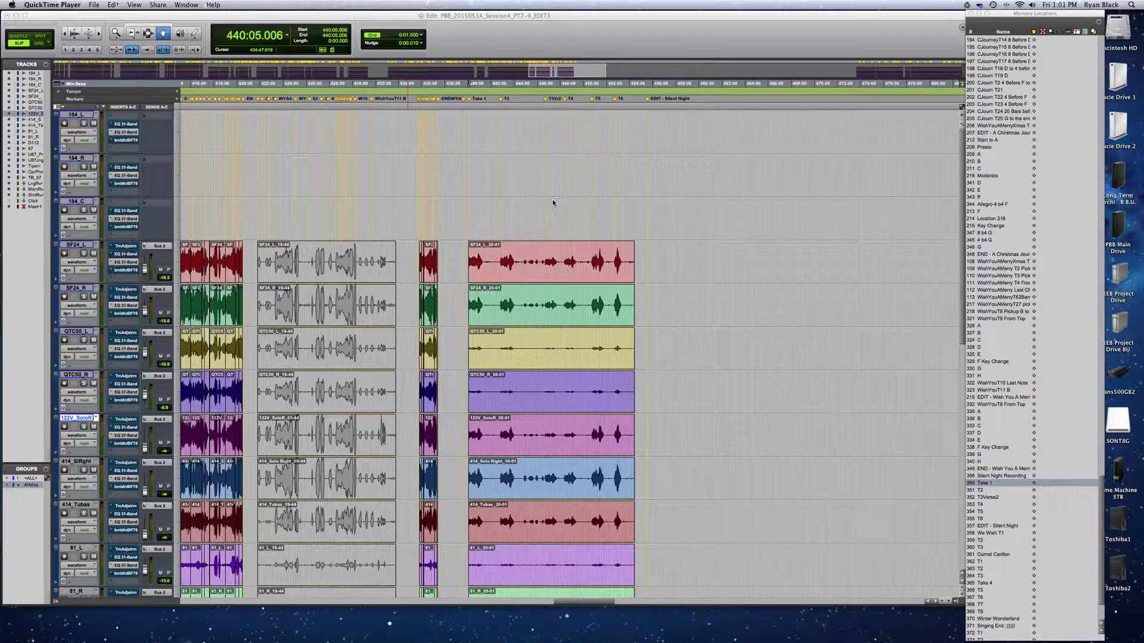
- Examine the Silent Night take clips across all microphone tracks, from the 184 tracks down to the reverb tracks
key(super+bracketright)
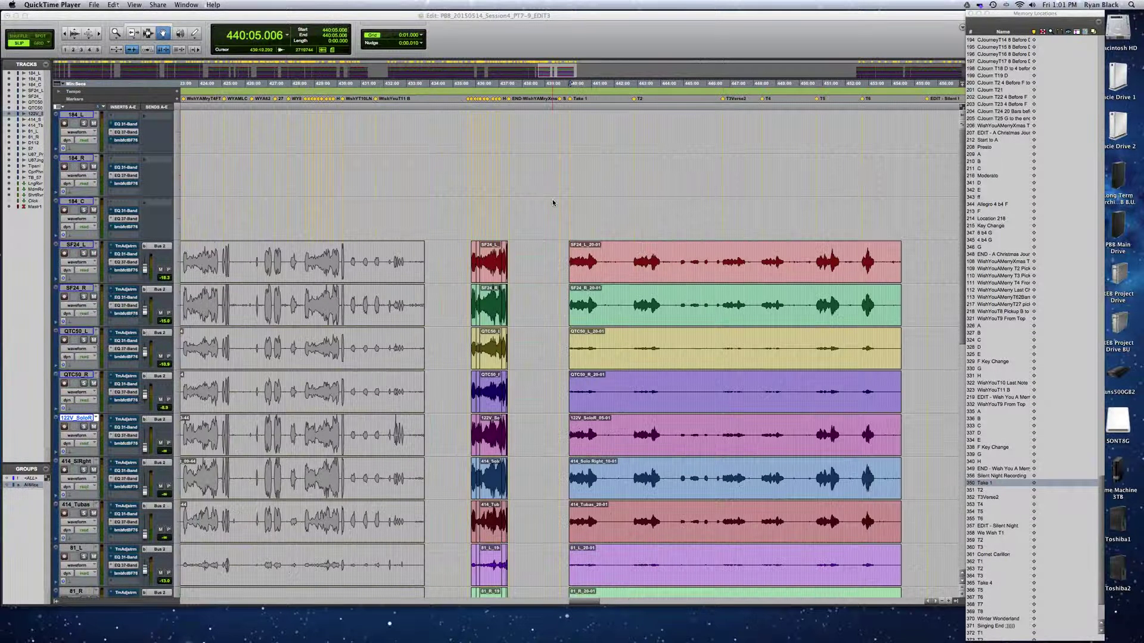
scroll(562, 220, down, 4)
scroll(562, 219, down, 7)
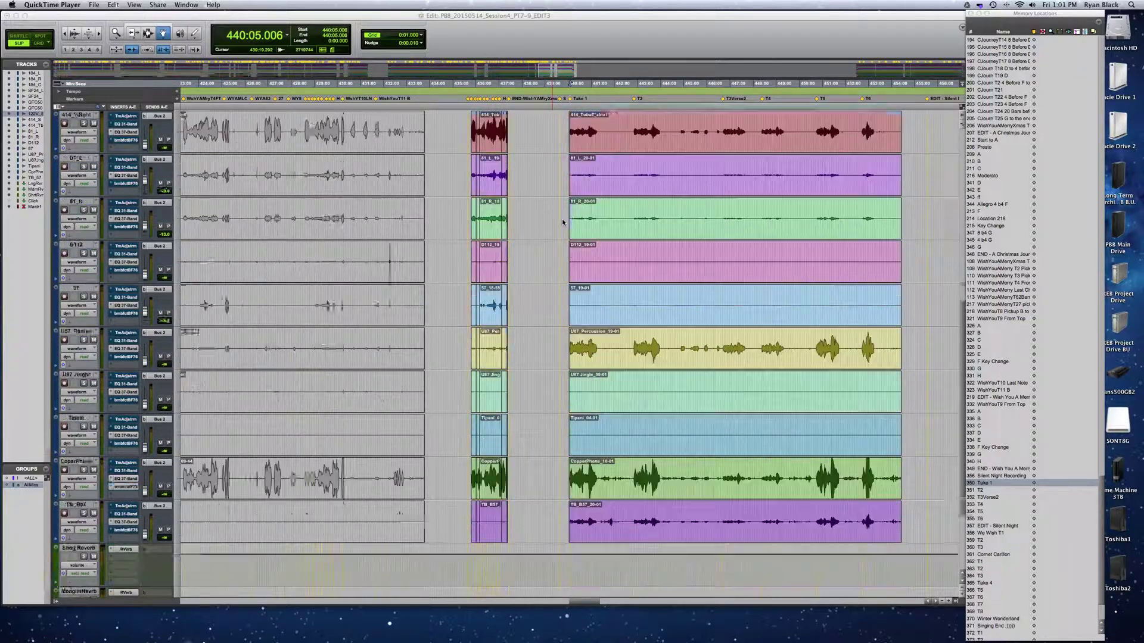
scroll(563, 219, up, 7)
scroll(562, 222, right, 5)
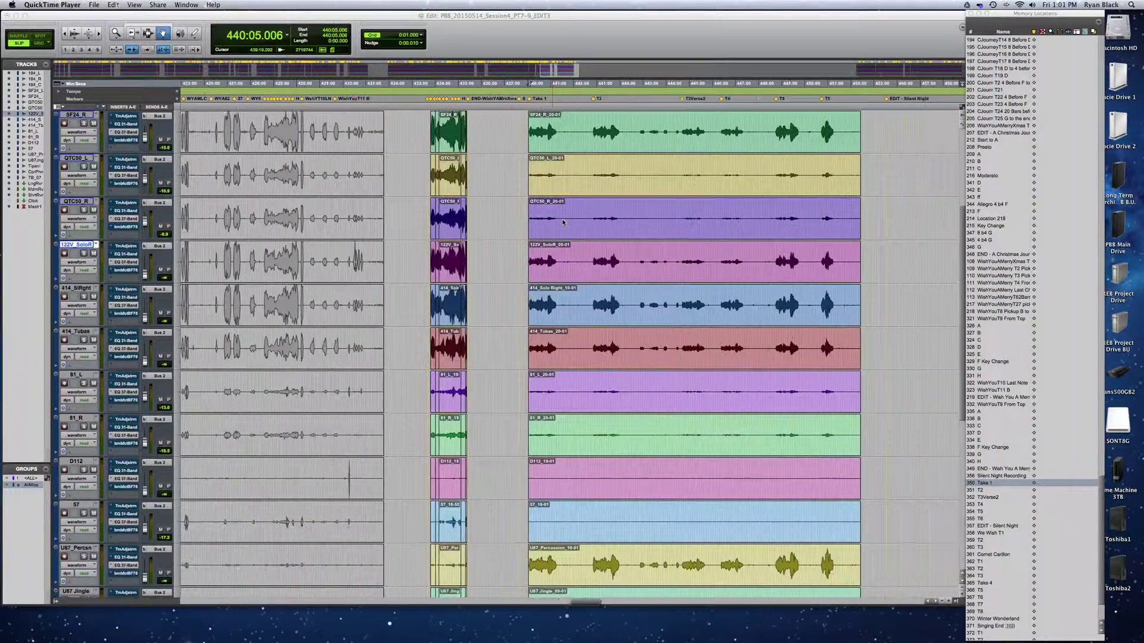
scroll(562, 223, up, 3)
scroll(563, 219, up, 1)
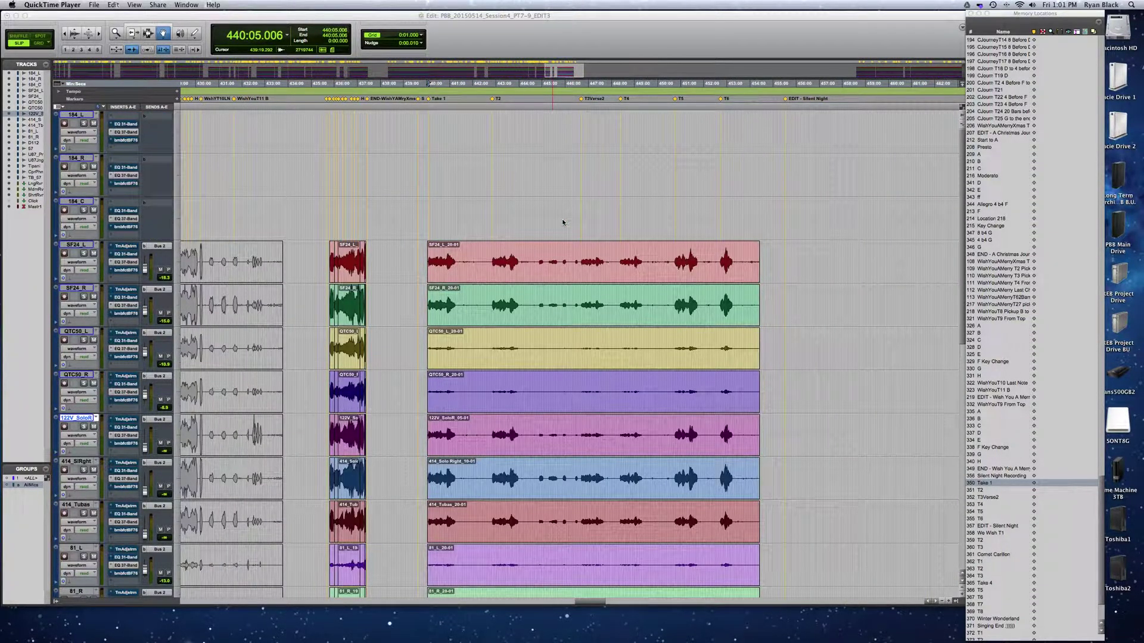
scroll(563, 219, down, 2)
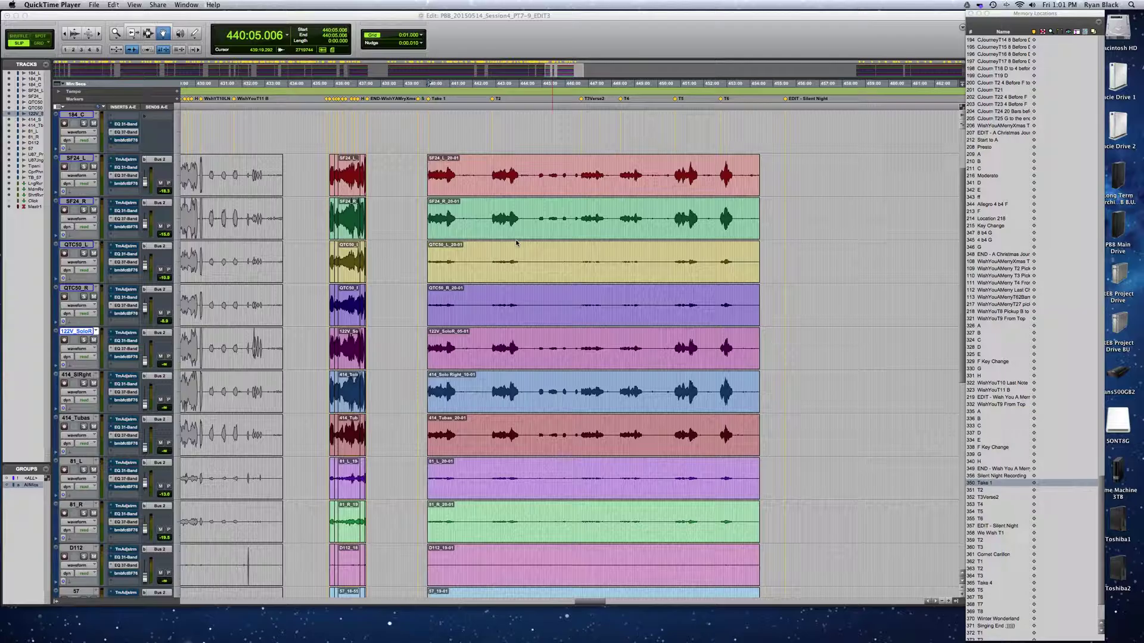
scroll(516, 243, up, 2)
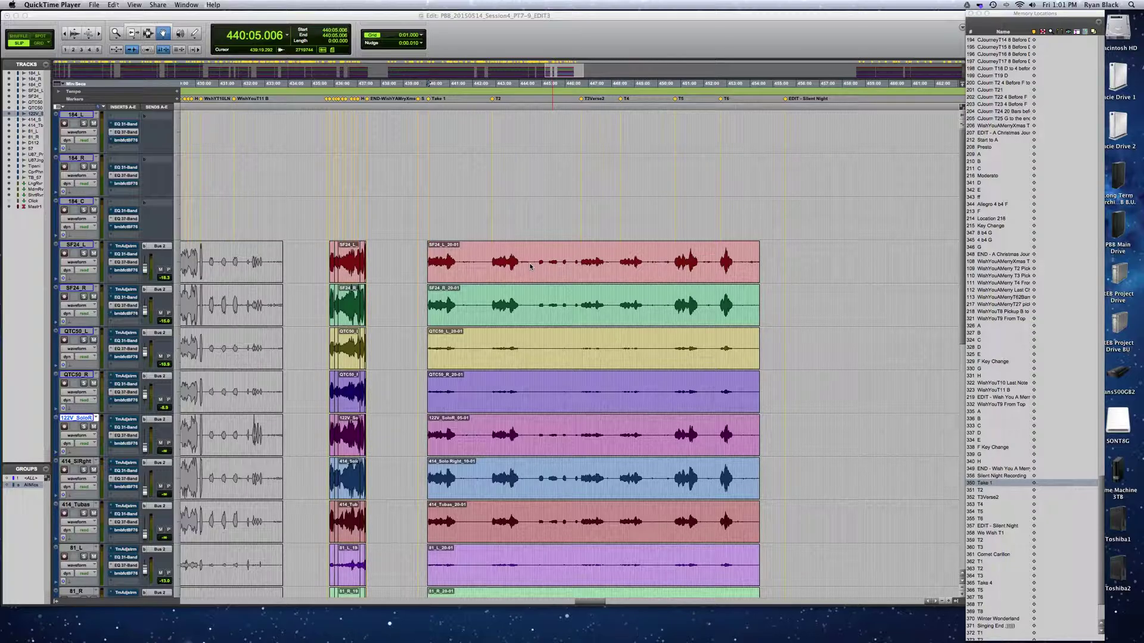
- Survey the whole session timeline and its memory locations, from the earliest recordings to the final group of takes
click(529, 202)
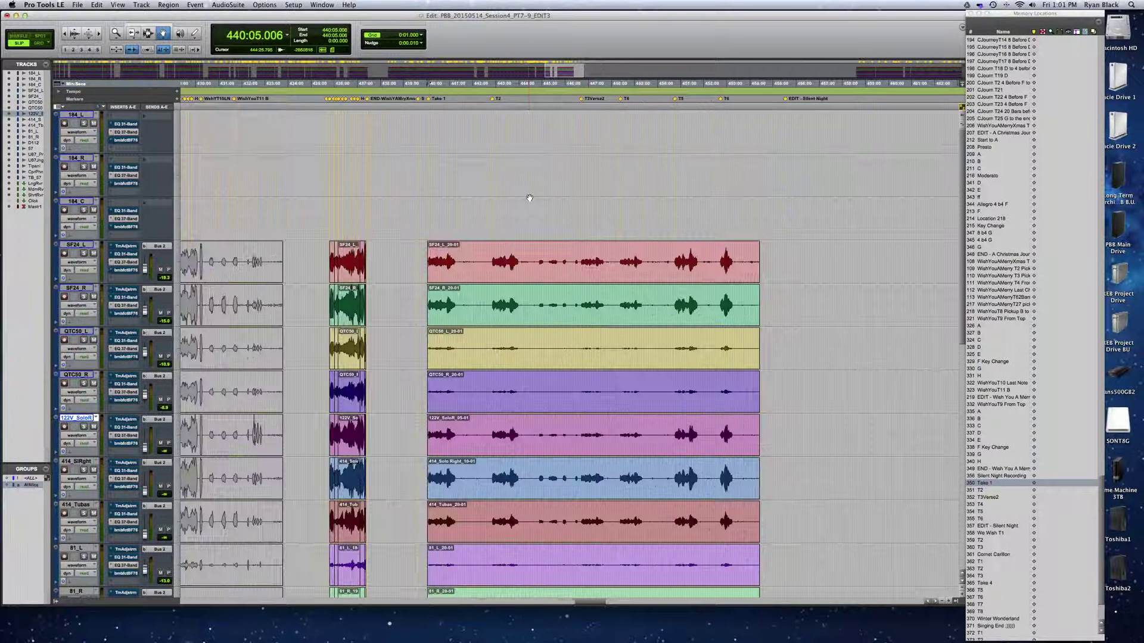
key(super+bracketleft)
key(super+bracketleft)
key(super+bracketleft)
key(super+bracketleft)
key(super+bracketleft)
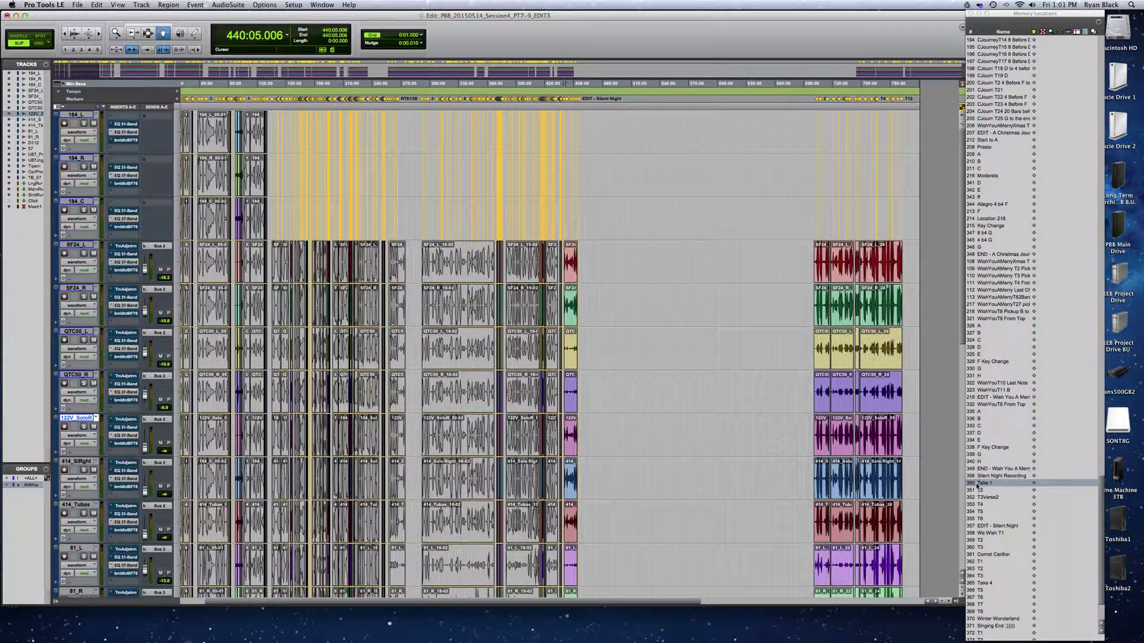
scroll(989, 519, down, 5)
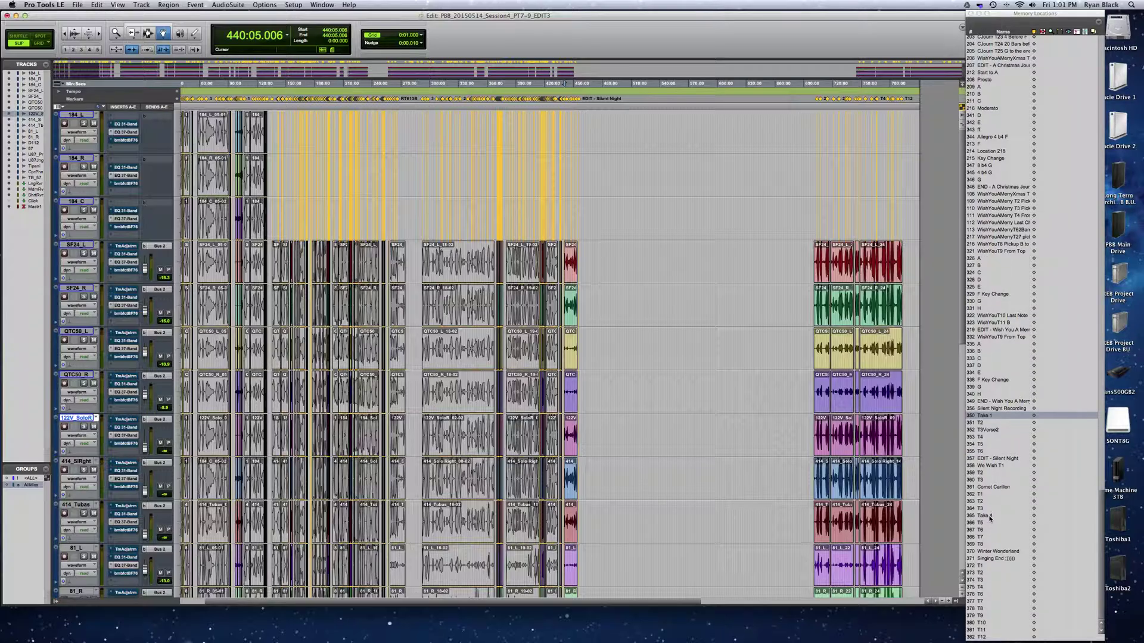
scroll(368, 208, left, 3)
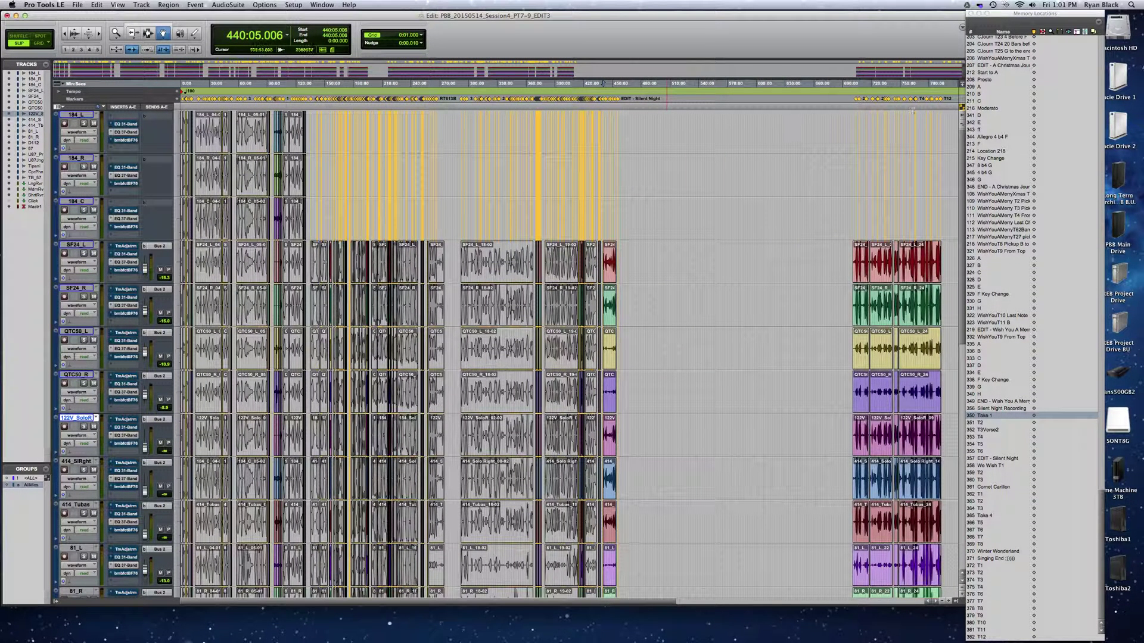
scroll(832, 125, right, 10)
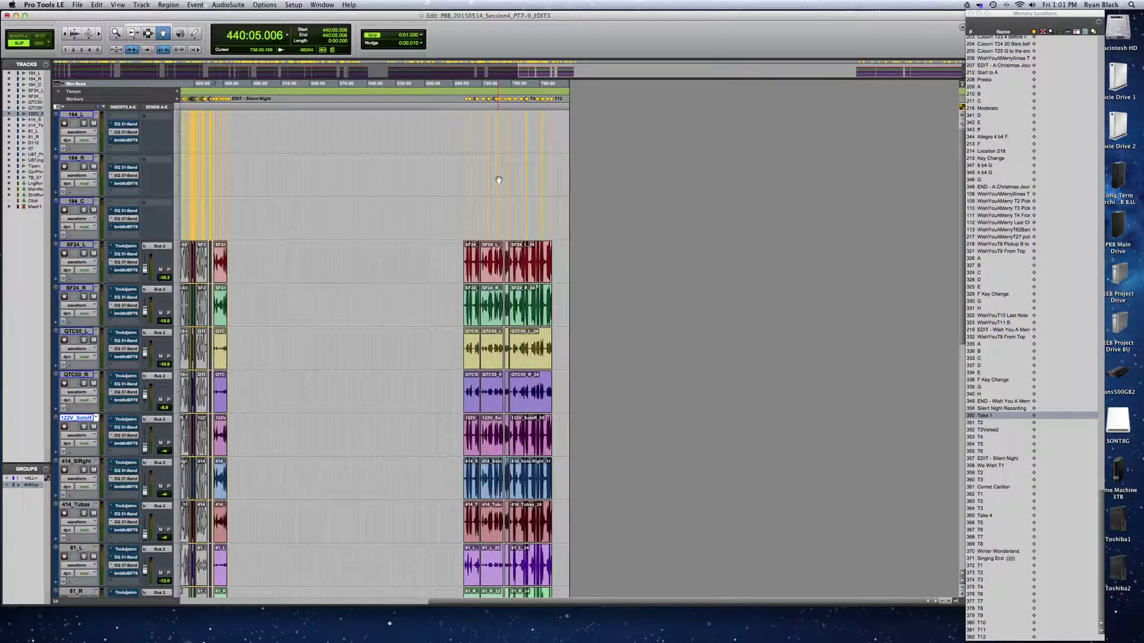
scroll(297, 201, left, 10)
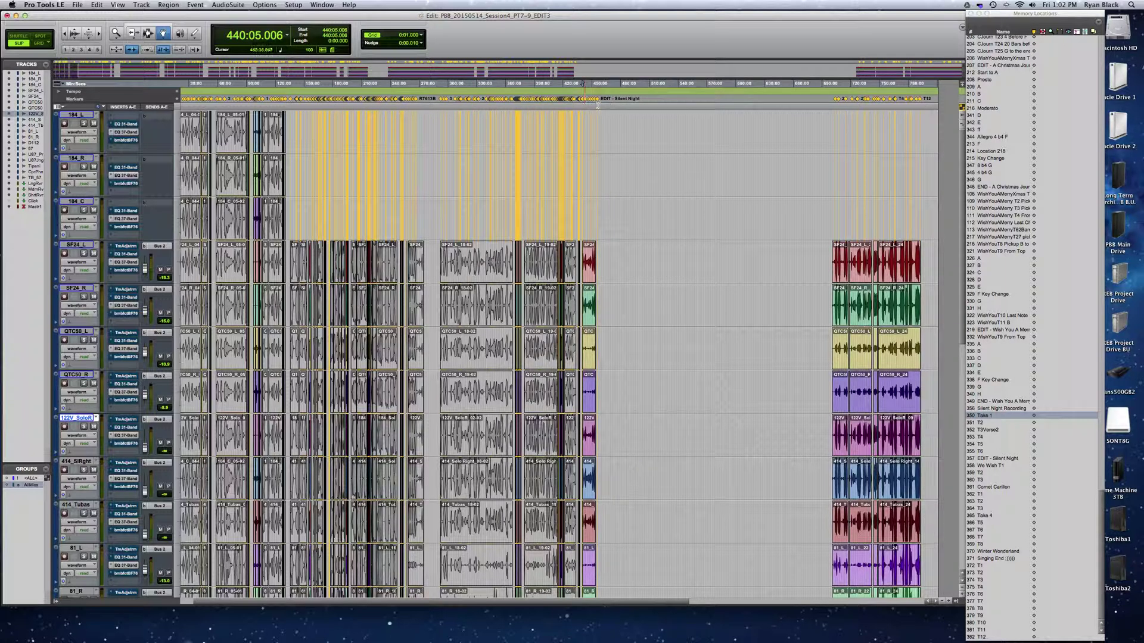
- Place the edit cursor at the end of the Silent Night takes and examine the edited sections preceding them
click(595, 105)
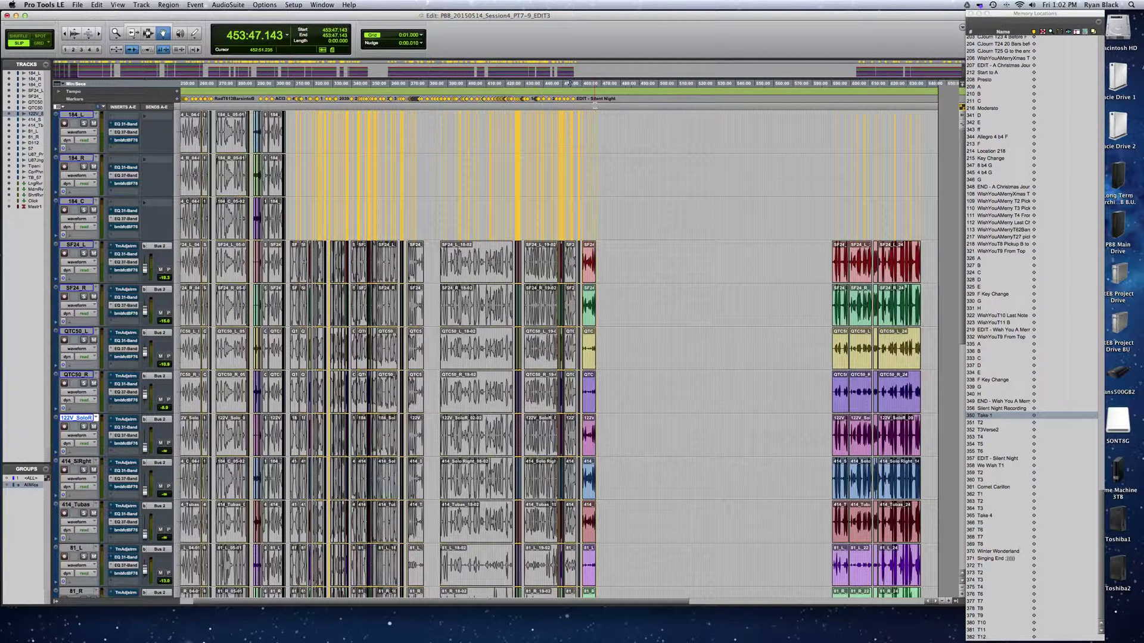
key(super+bracketright)
key(super+bracketright)
key(super+bracketright)
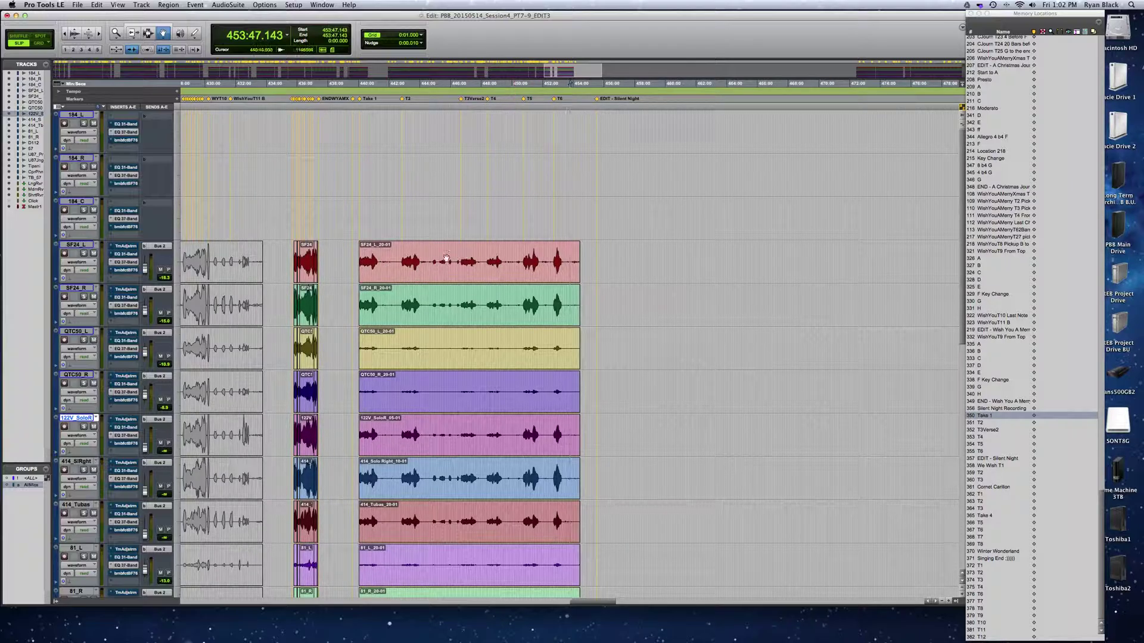
scroll(446, 258, left, 5)
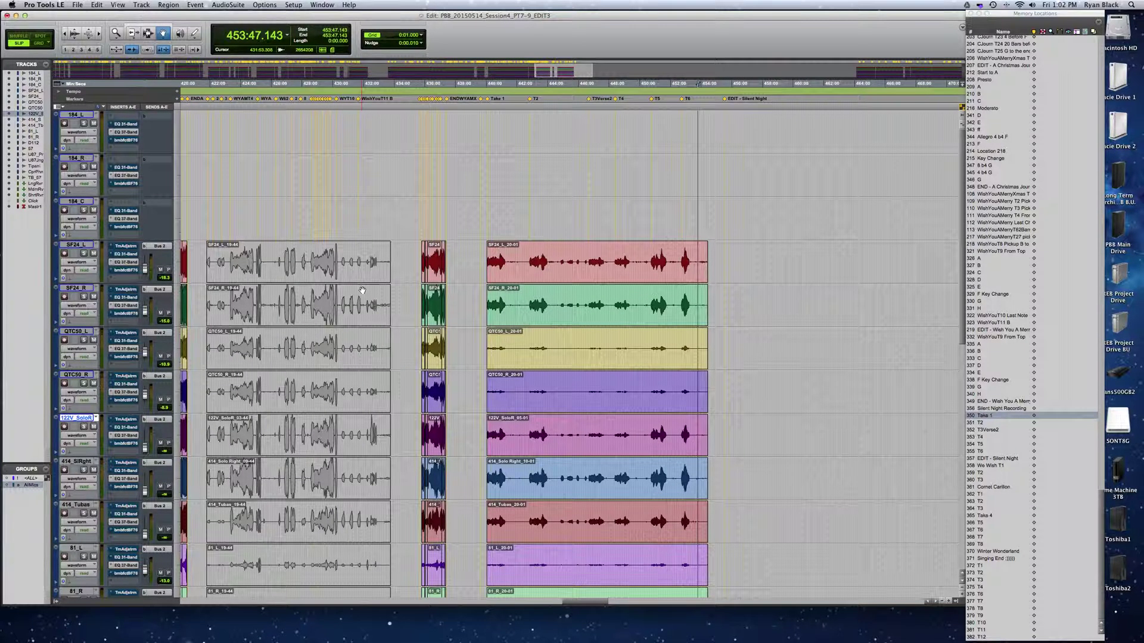
scroll(363, 291, left, 7)
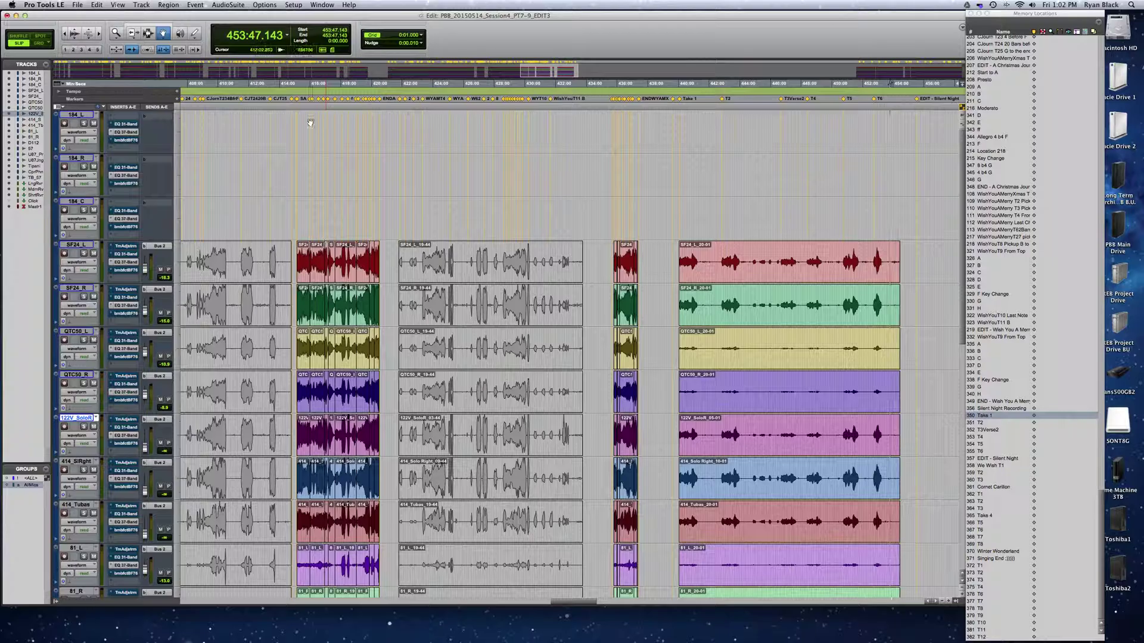
- Select the opening clip of the A Christmas Journey edit at the Start to A marker and play it briefly
click(311, 262)
key(super+bracketright)
key(super+bracketright)
key(super+bracketright)
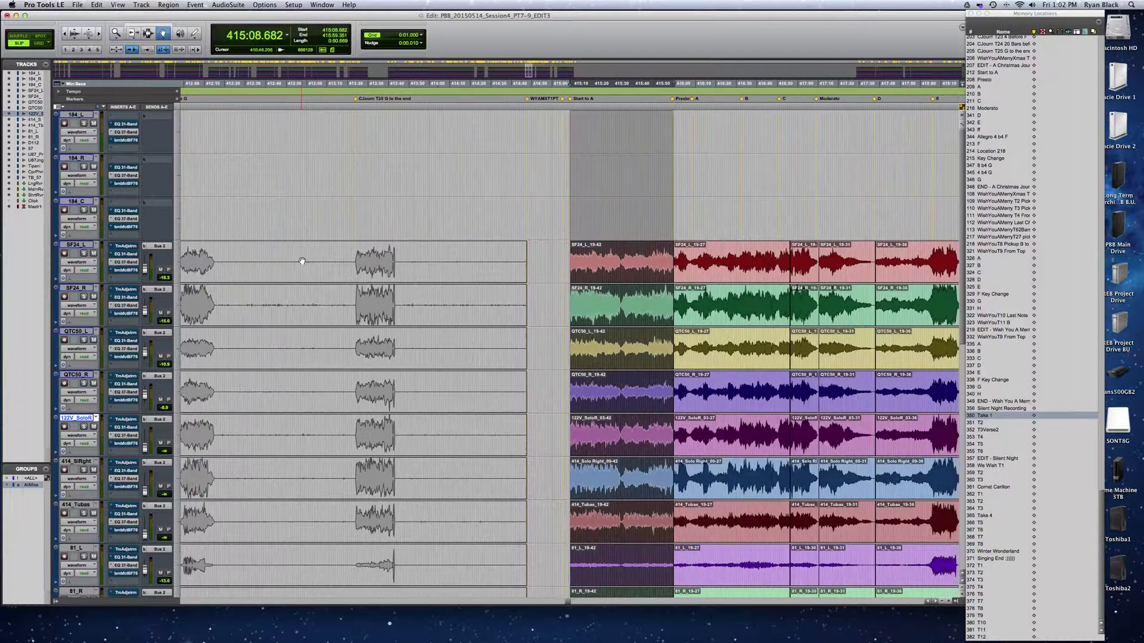
key(super+bracketright)
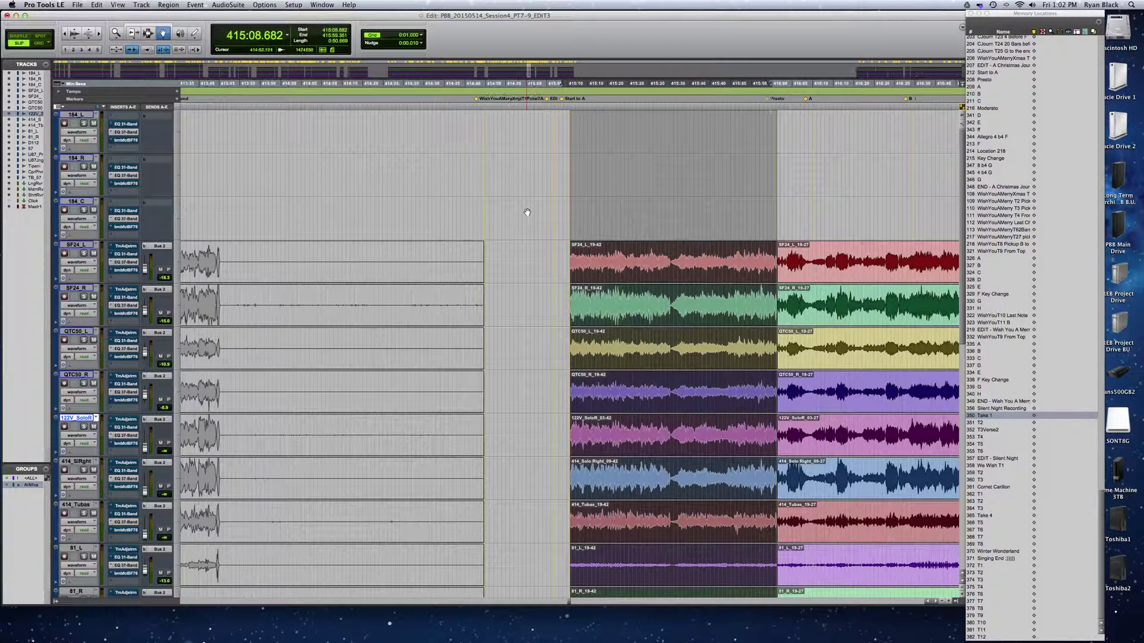
key(space)
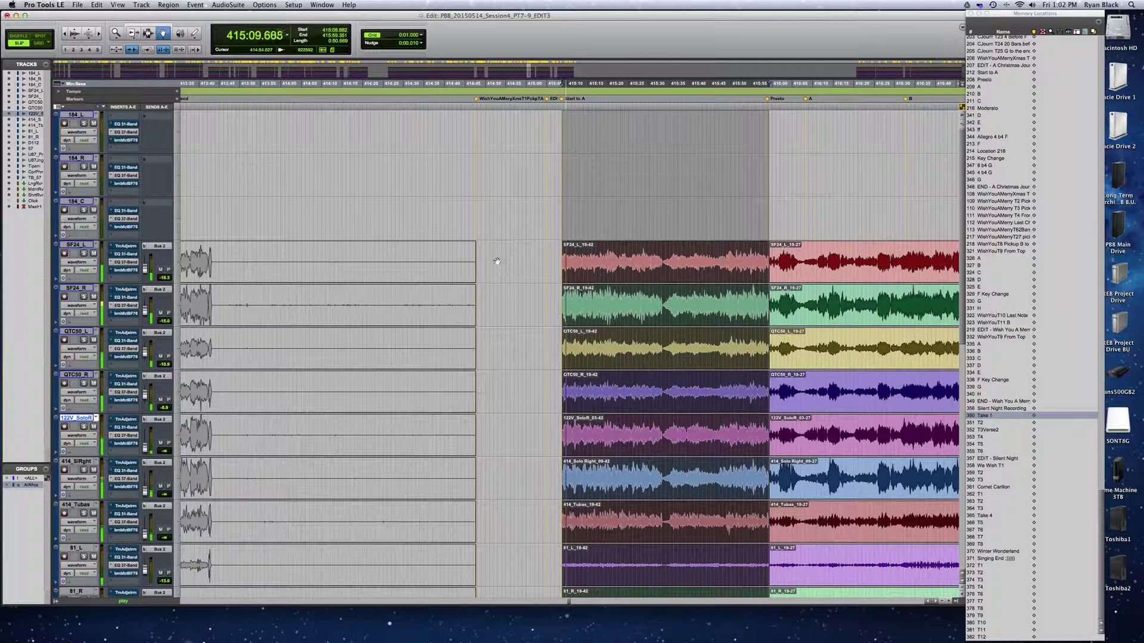
key(space)
- Audition the opening A Christmas Journey clip from 415:35.356
click(670, 261)
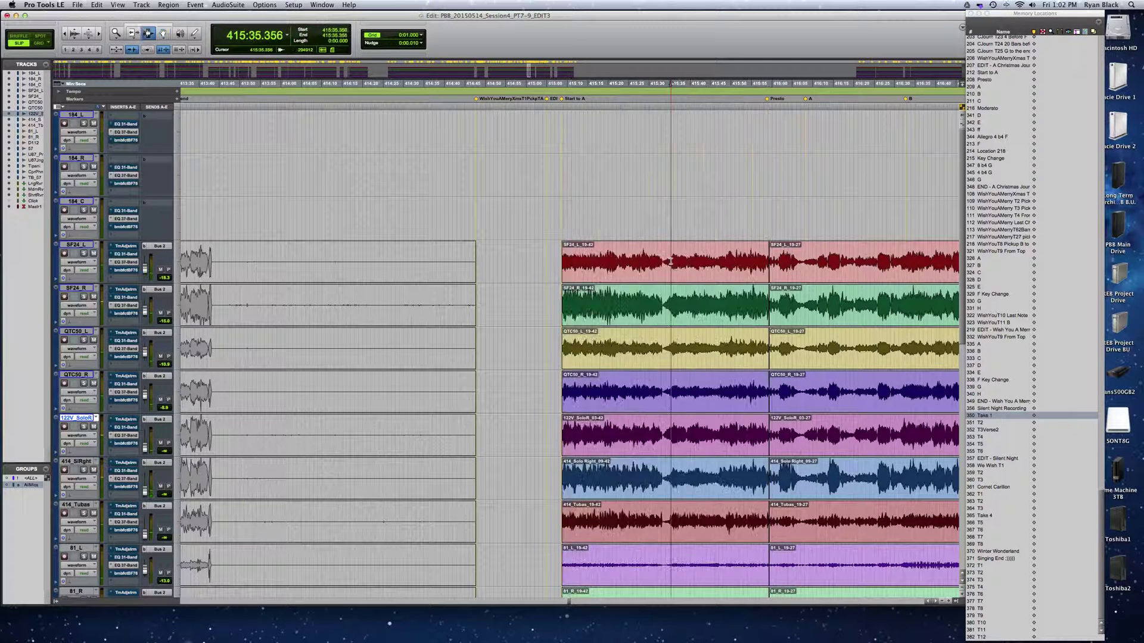
key(space)
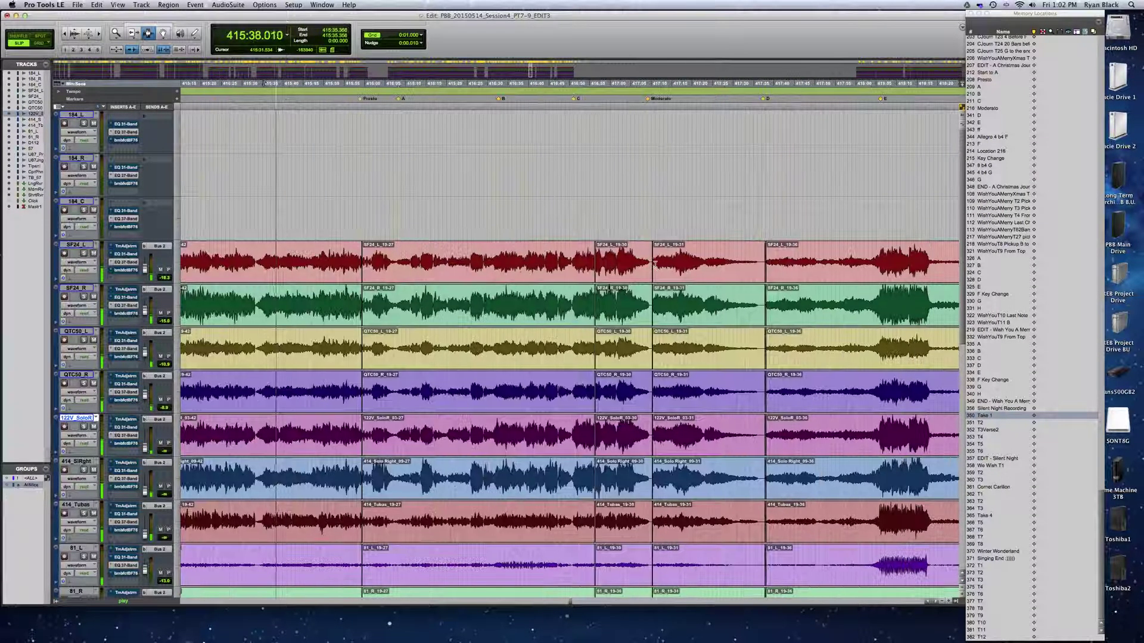
key(space)
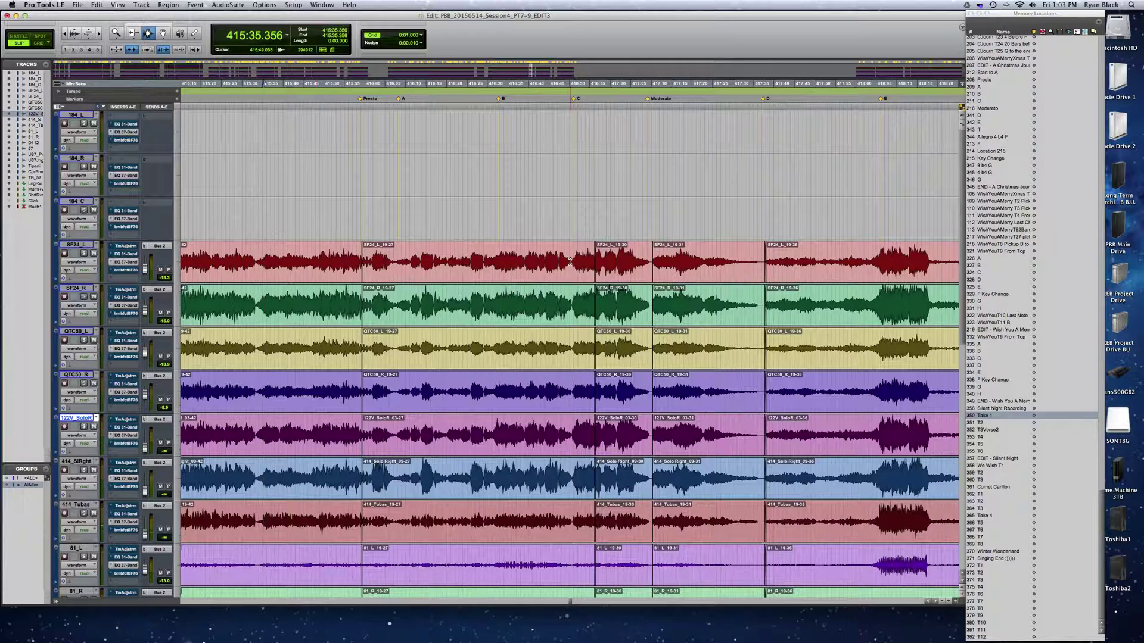
- Place the edit cursor at 417:27.500, just before the edit point at marker D
scroll(571, 262, right, 5)
scroll(571, 262, right, 5)
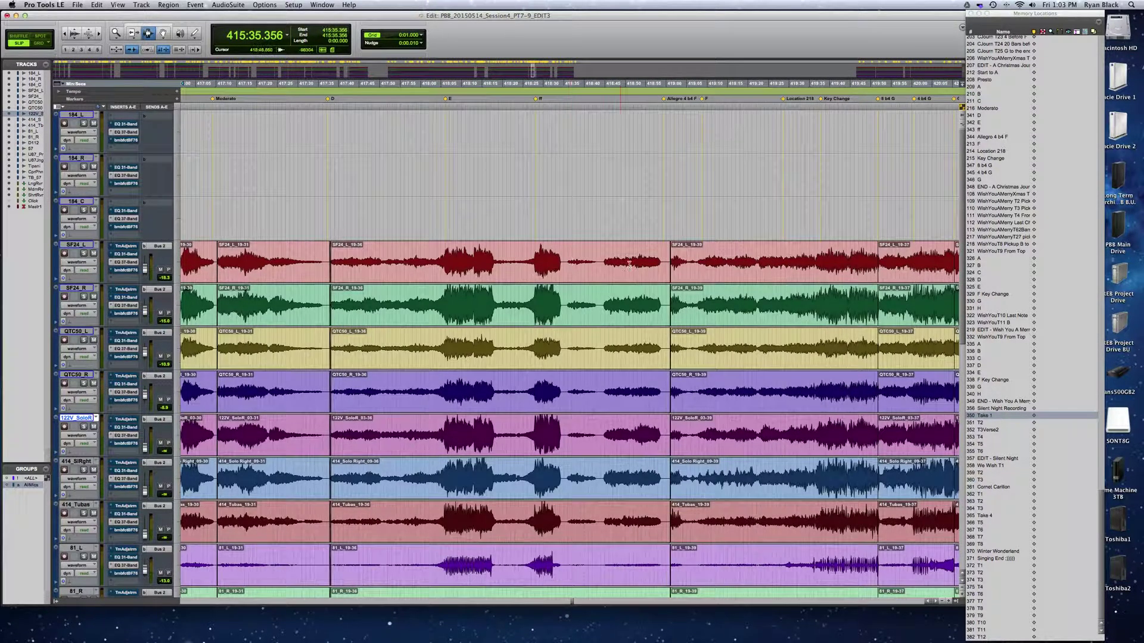
click(311, 83)
click(286, 263)
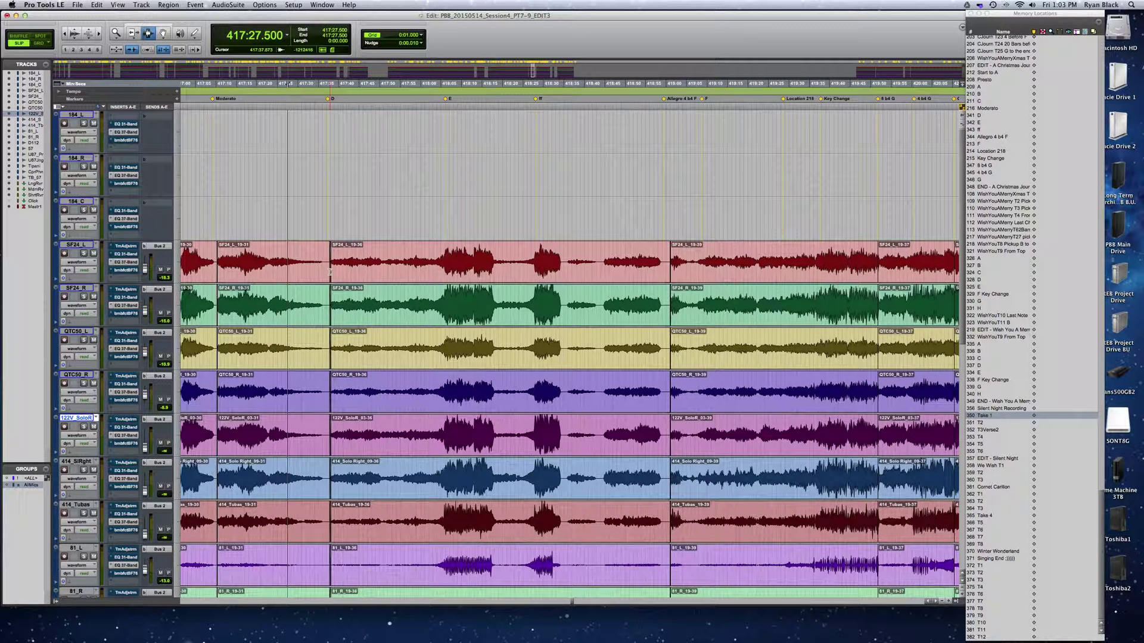
- Examine the timeline from the remaining A Christmas Journey edits through the Silent Night takes
scroll(330, 272, right, 2)
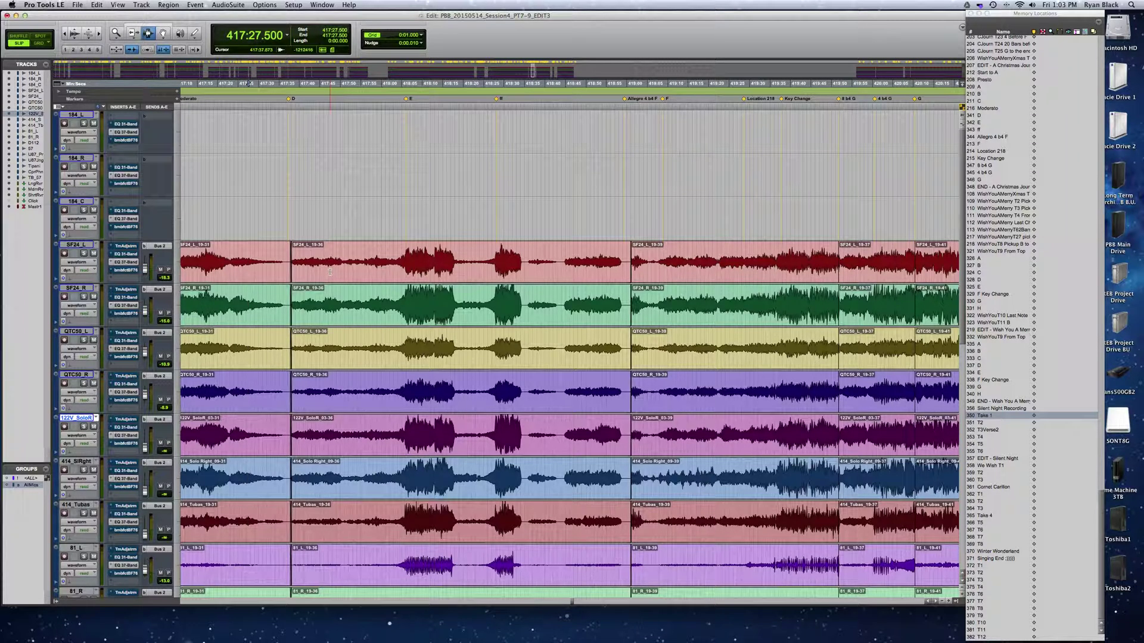
key(super+bracketleft)
key(super+bracketleft)
scroll(616, 251, right, 15)
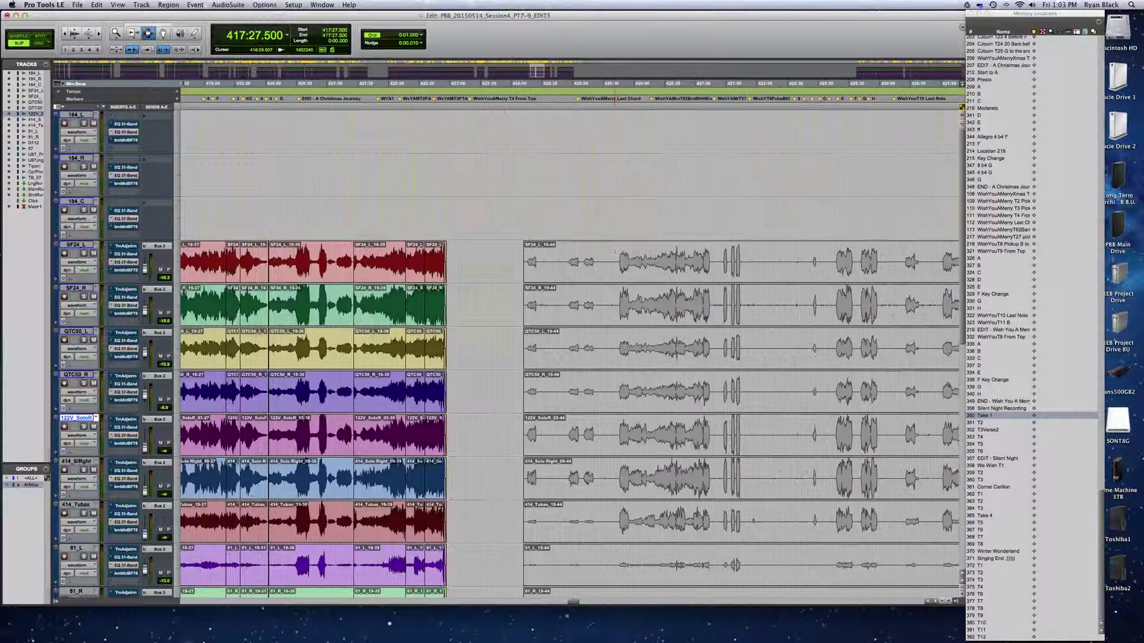
scroll(615, 252, right, 7)
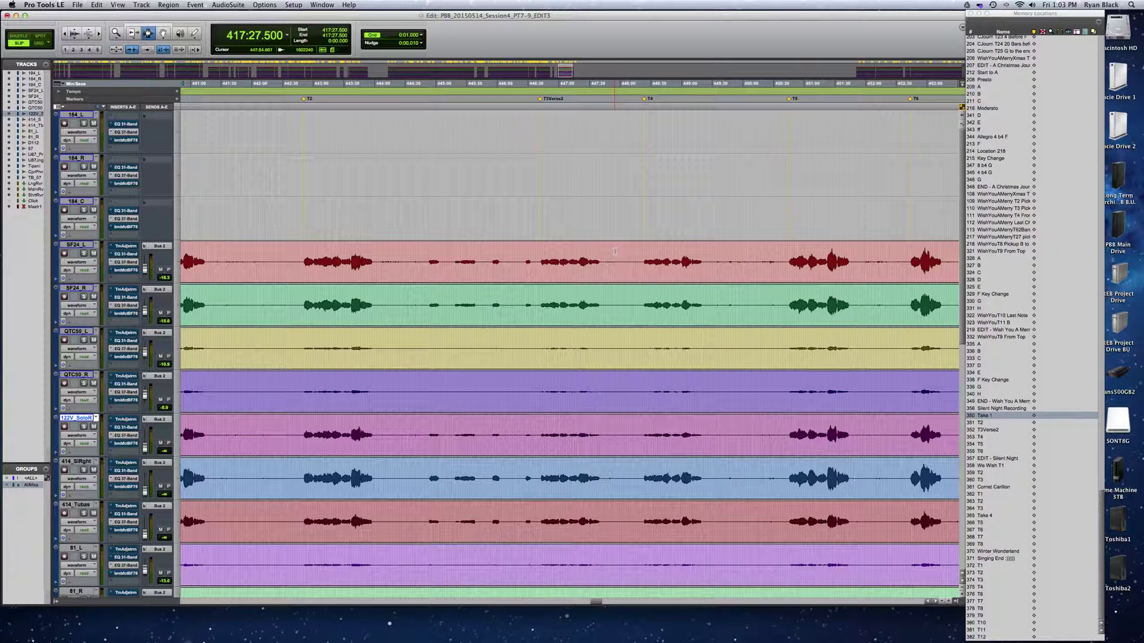
key(super+bracketleft)
key(super+bracketleft)
key(super+bracketleft)
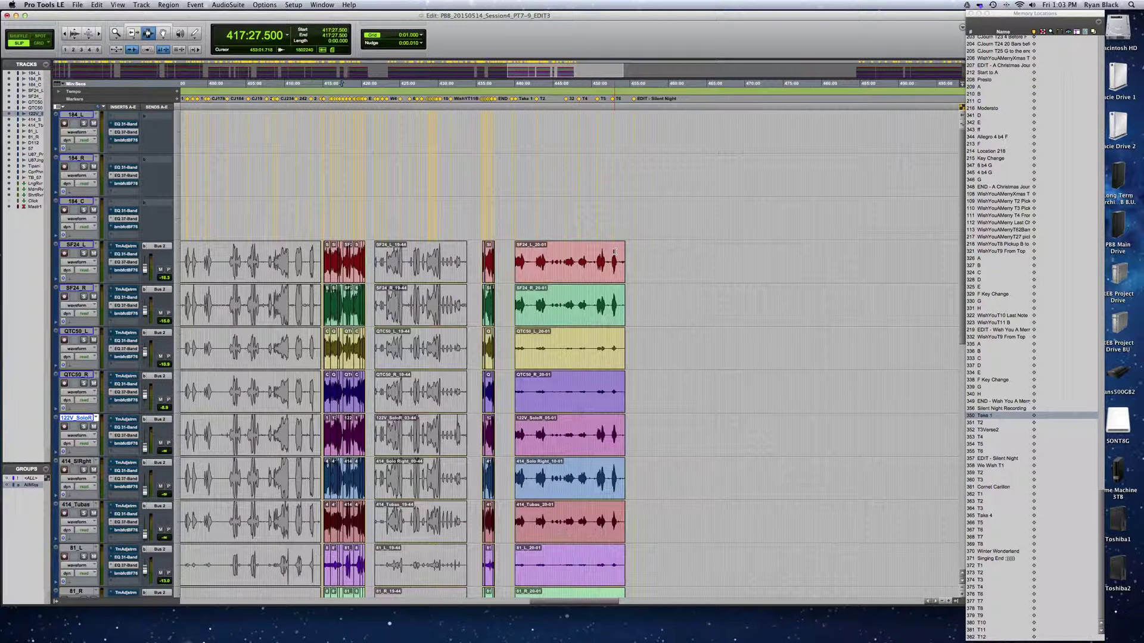
- Find the last group of recordings in the session and check the memory location of its first marker, We Wish T1
scroll(614, 251, right, 20)
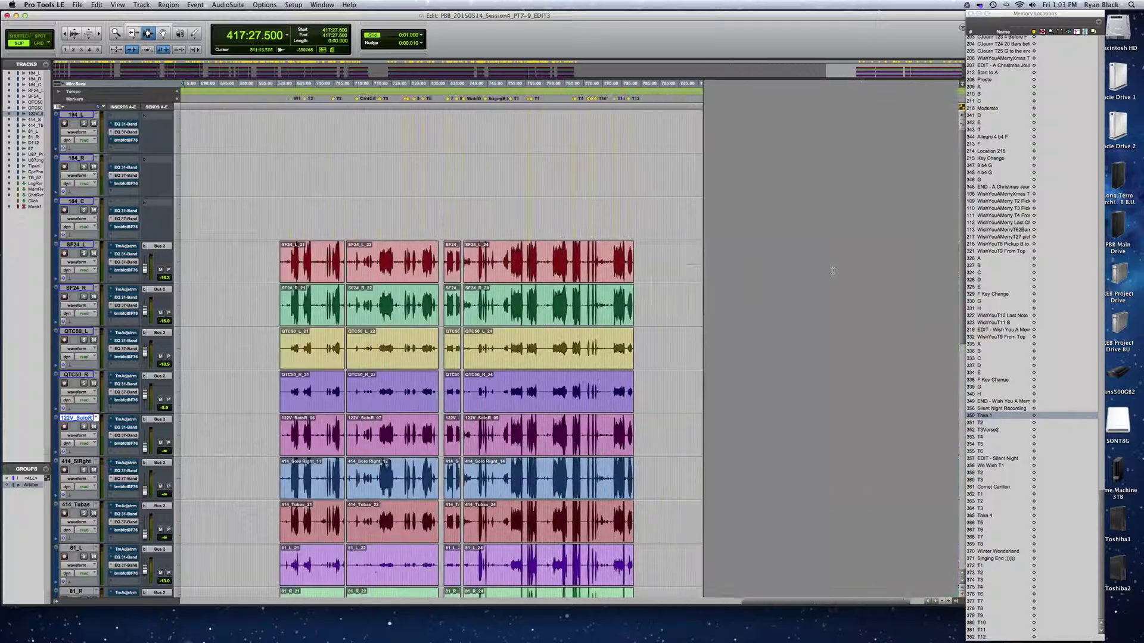
scroll(832, 271, right, 3)
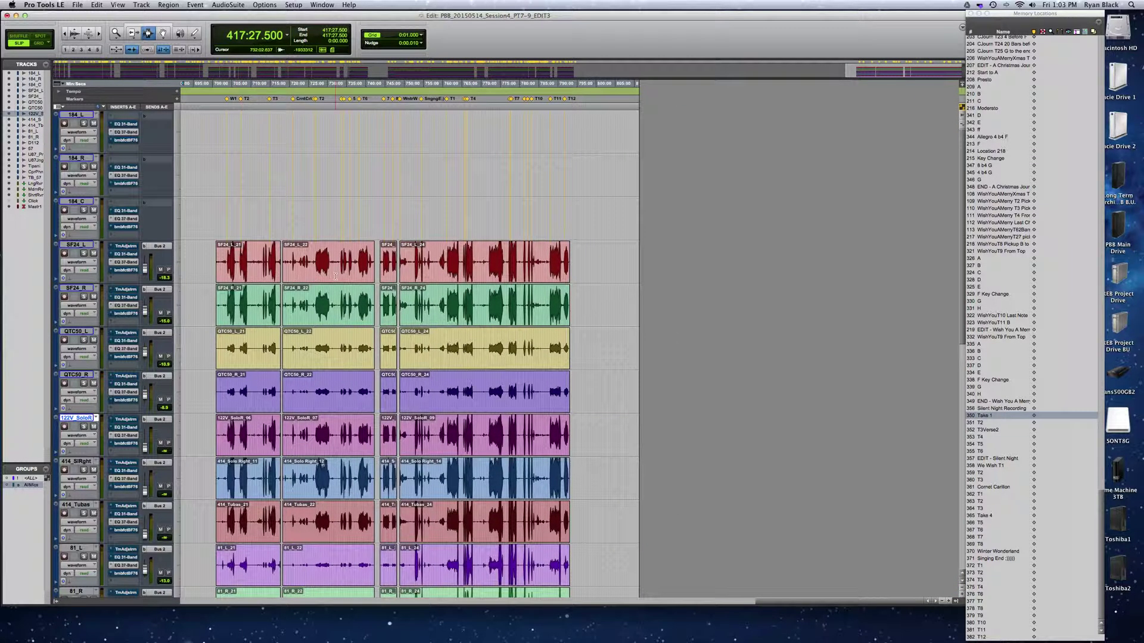
double_click(227, 98)
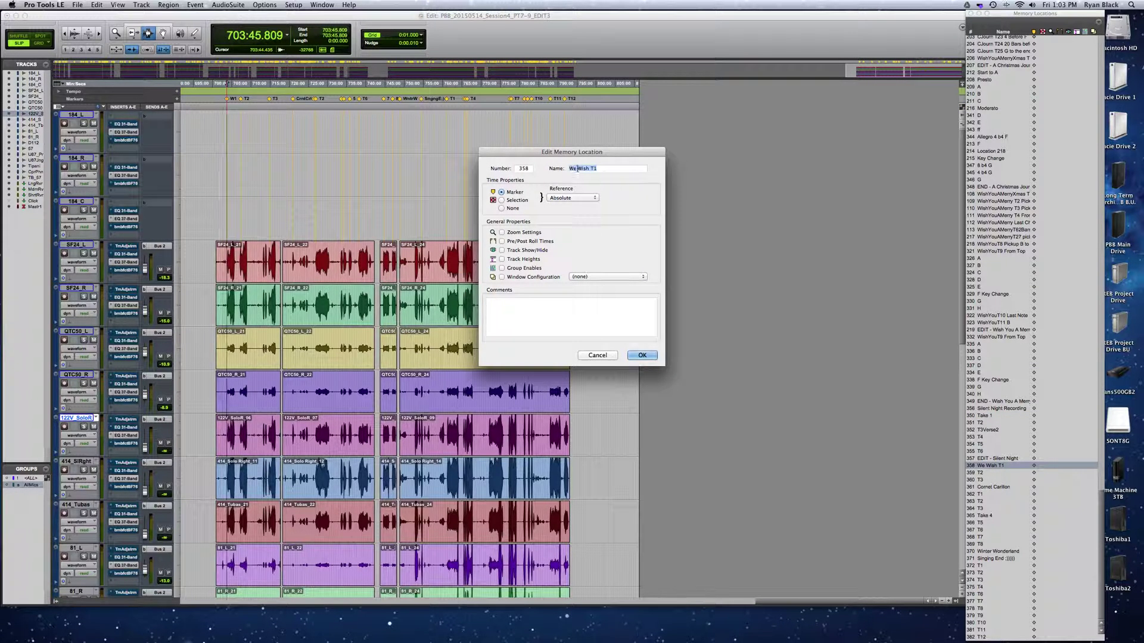
click(600, 356)
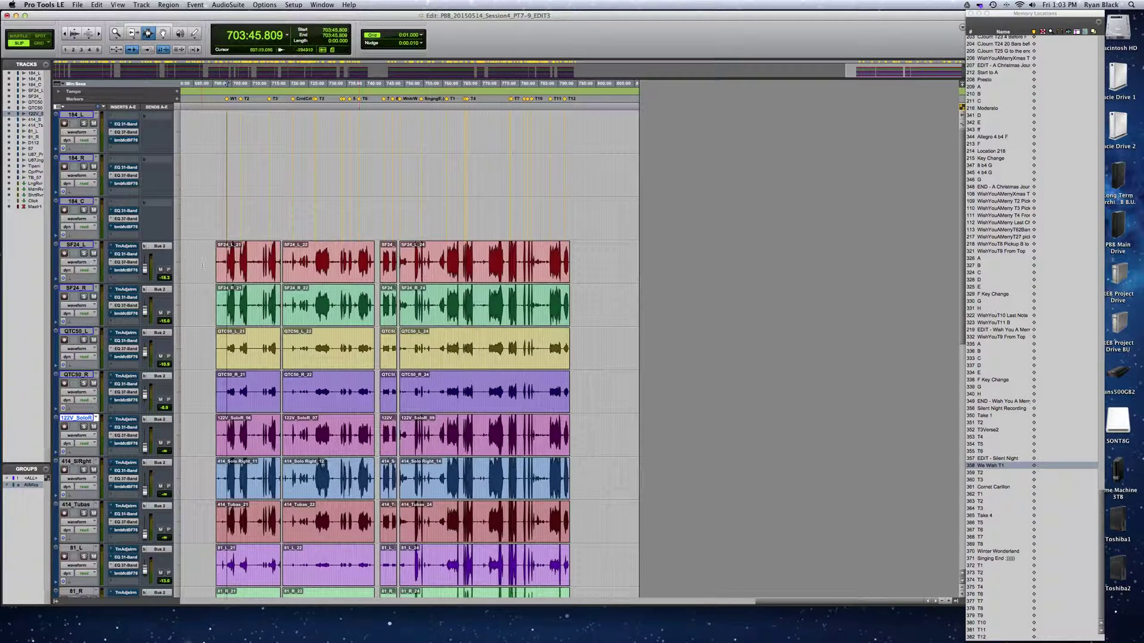
- Select the entire first clip of the last recording group, SF24_L_21, across all grouped tracks
scroll(318, 268, left, 5)
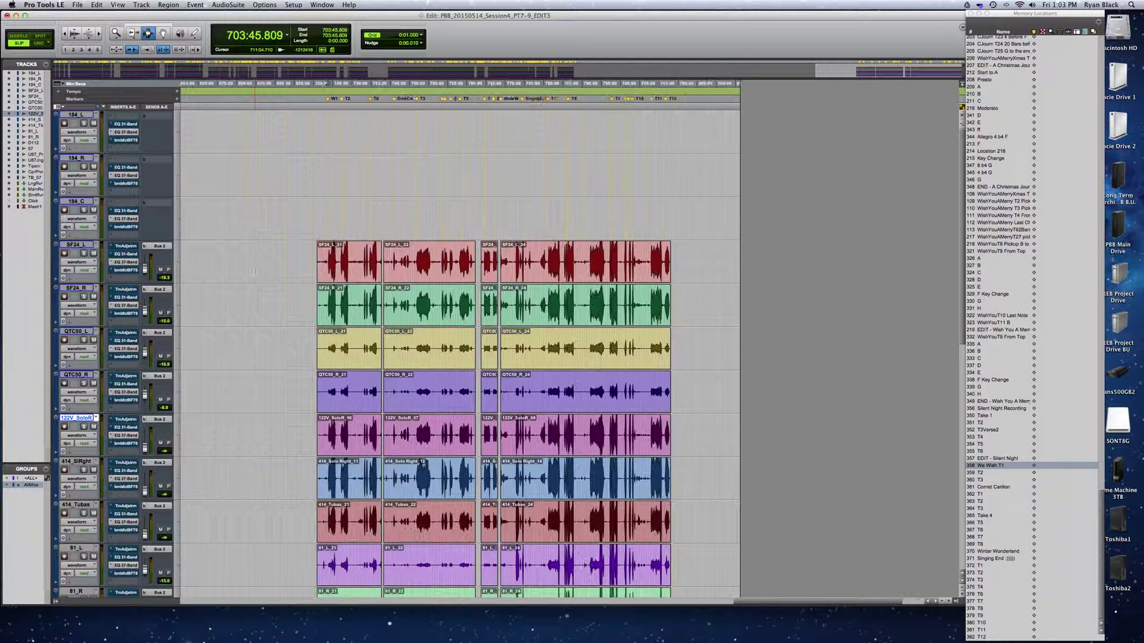
scroll(319, 268, left, 3)
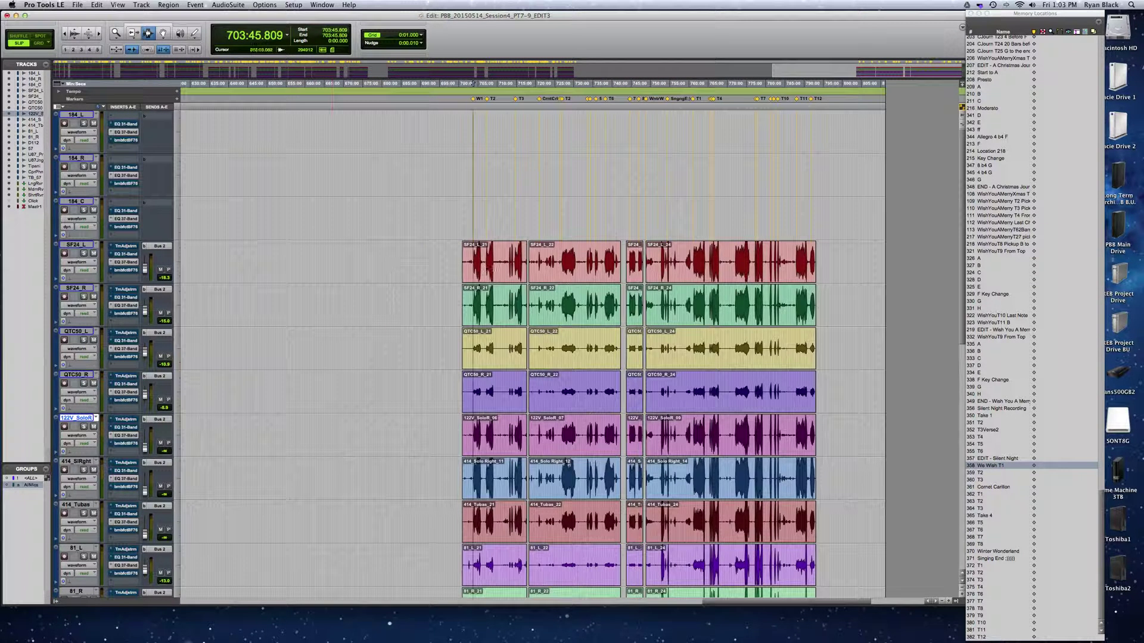
click(486, 268)
double_click(486, 268)
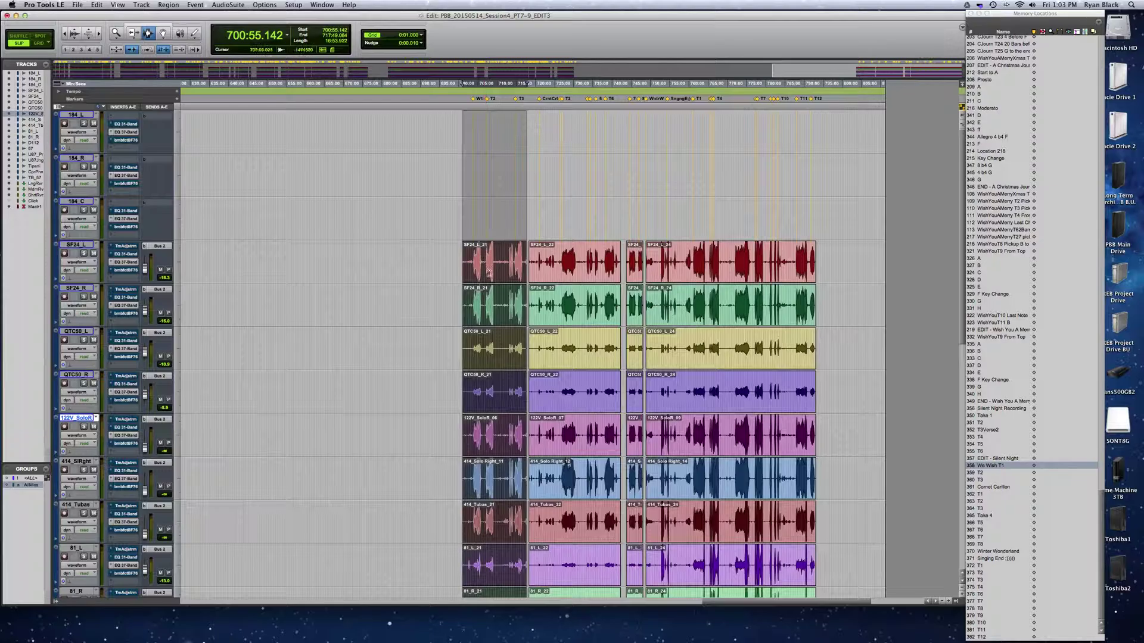
- Go back to the earlier edits and inspect the last edited clips leading up to the Silent Night recording
scroll(488, 272, left, 1)
scroll(489, 273, left, 20)
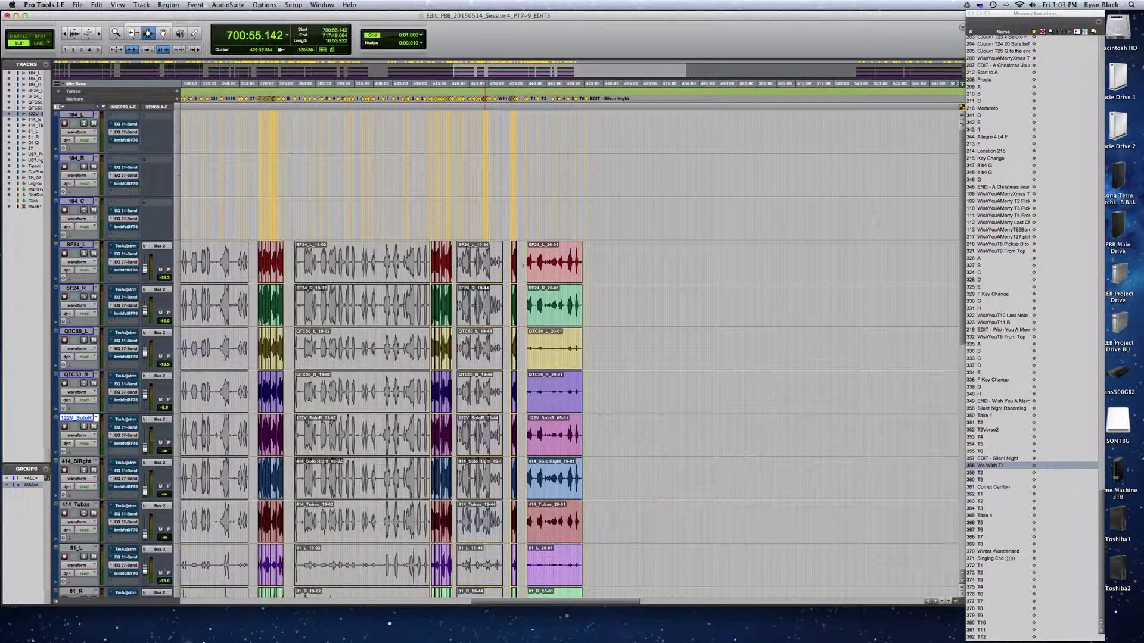
click(468, 268)
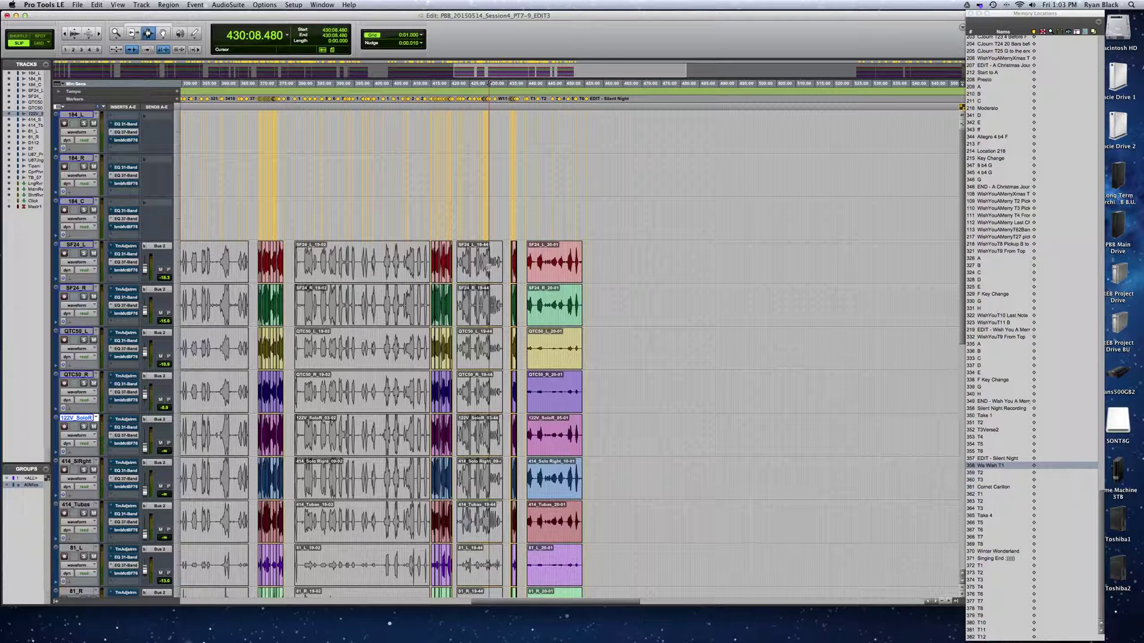
double_click(463, 267)
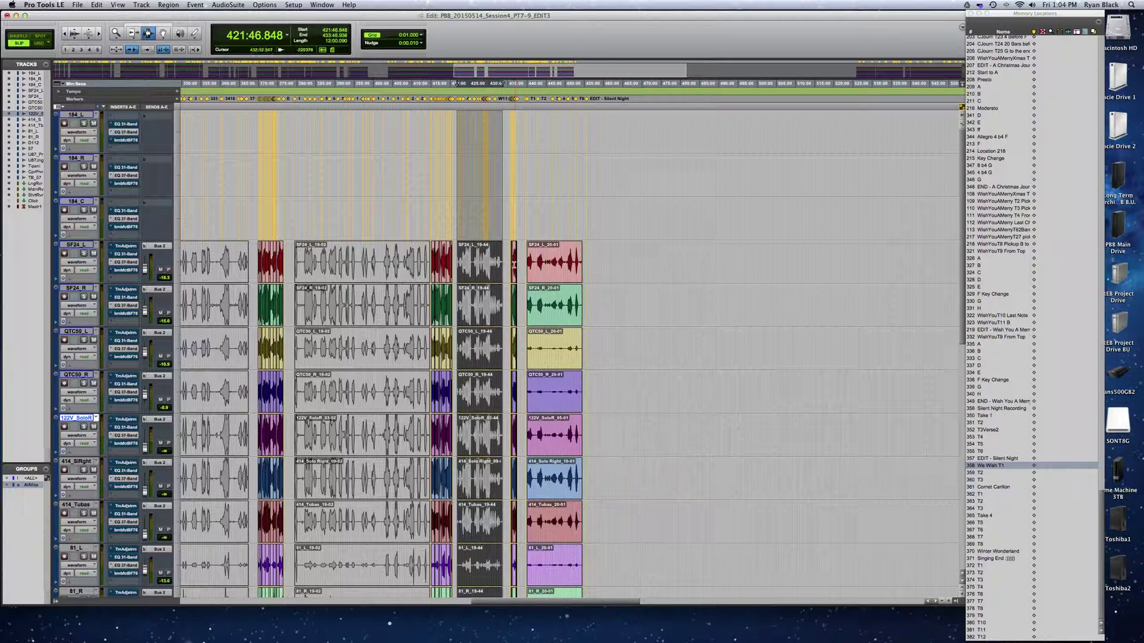
click(514, 262)
click(570, 266)
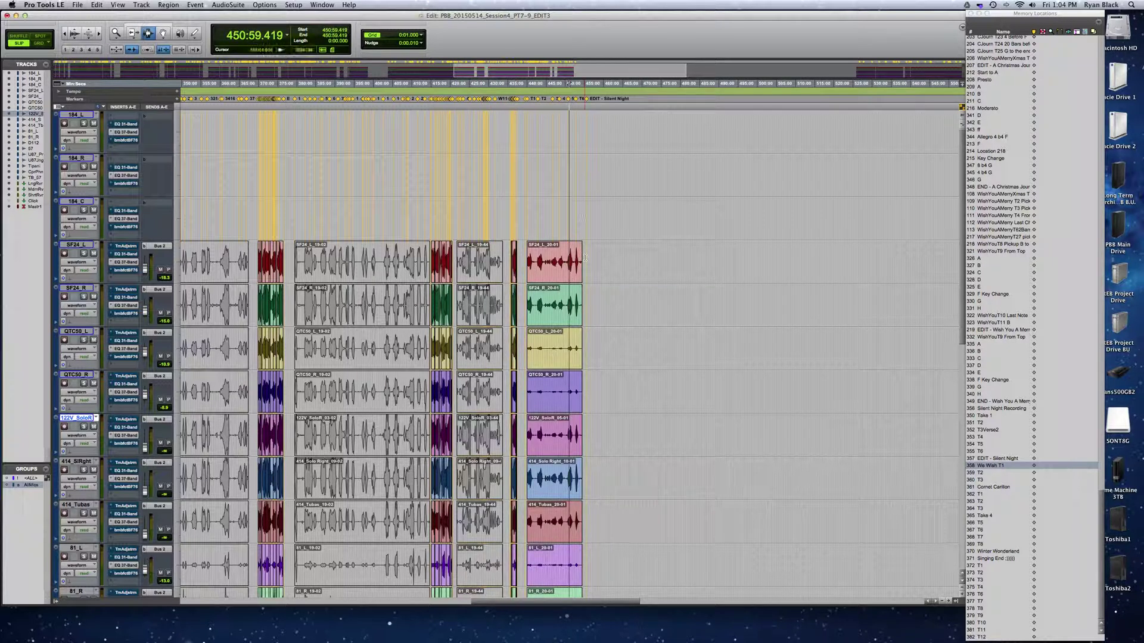
- Check the memory location of the EDIT - Silent Night marker, keeping its properties as they are
click(584, 100)
double_click(587, 100)
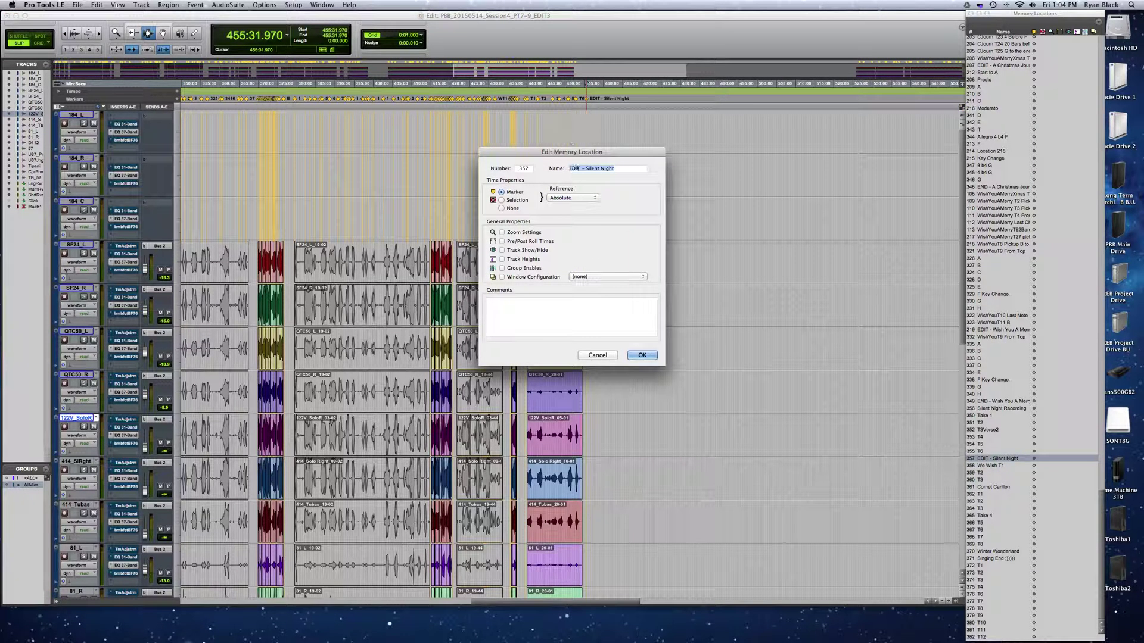
click(641, 355)
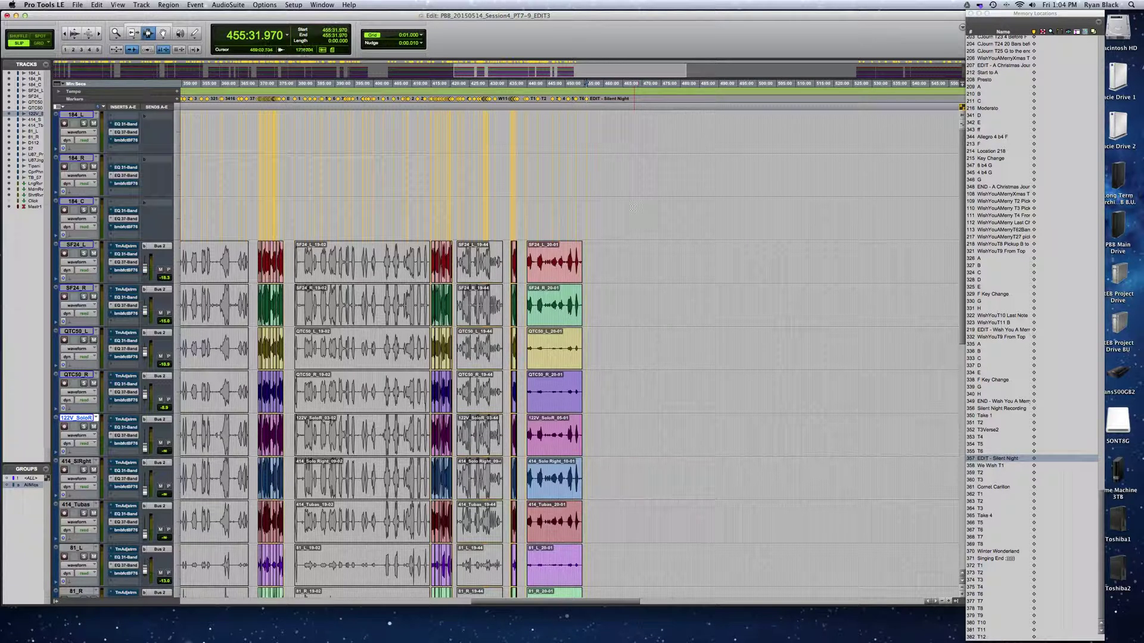
- Select the whole Silent Night recording across the grouped tracks and audition the beginning of Take 1
key(super+bracketright)
key(super+bracketright)
key(super+bracketright)
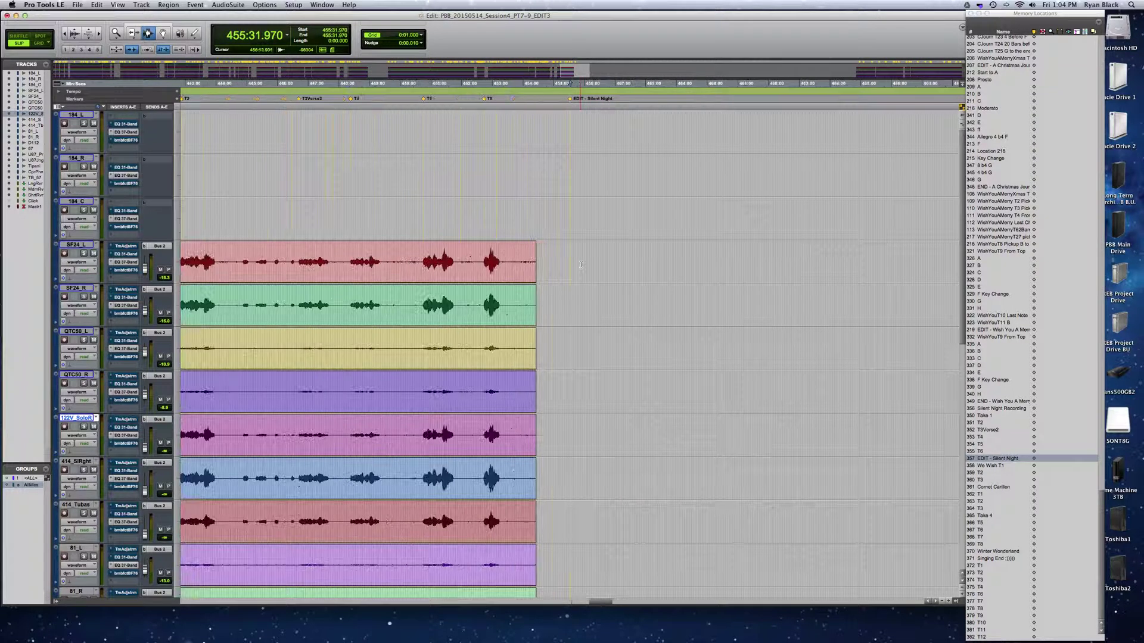
scroll(454, 267, left, 5)
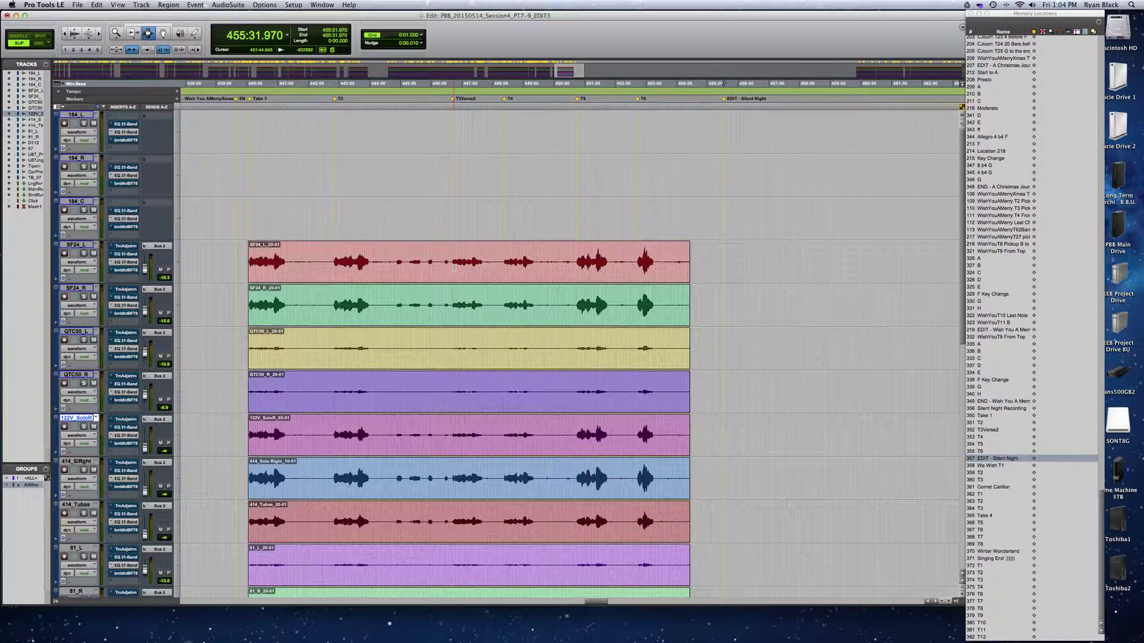
double_click(319, 275)
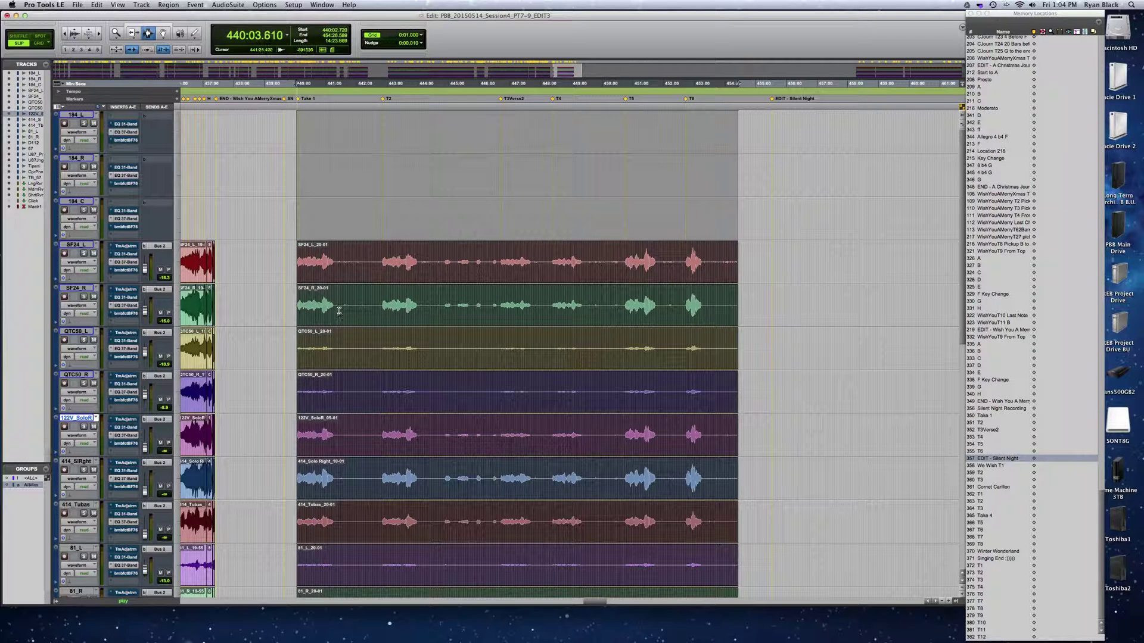
key(super+bracketright)
scroll(465, 298, right, 10)
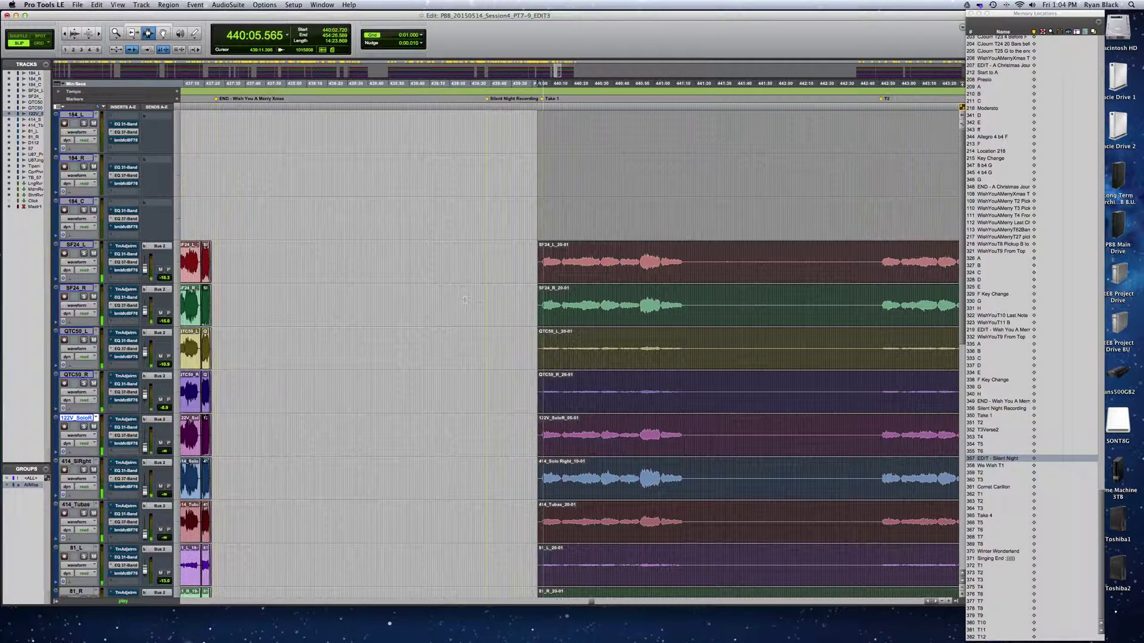
key(space)
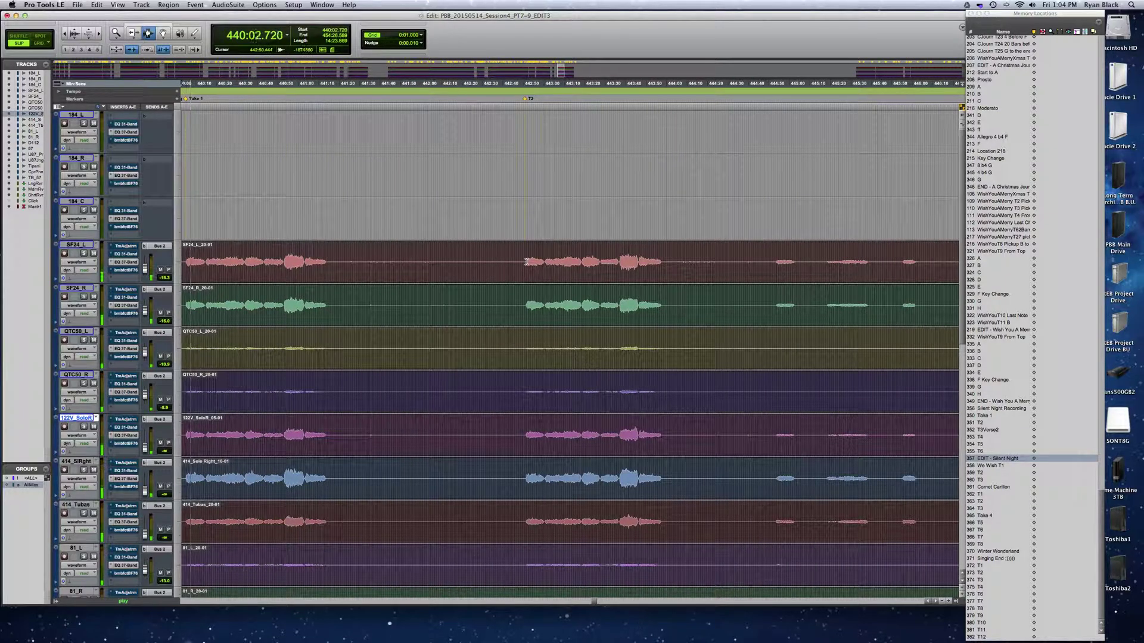
- Audition Silent Night take T2 from its opening at 442:50.881
click(524, 262)
key(space)
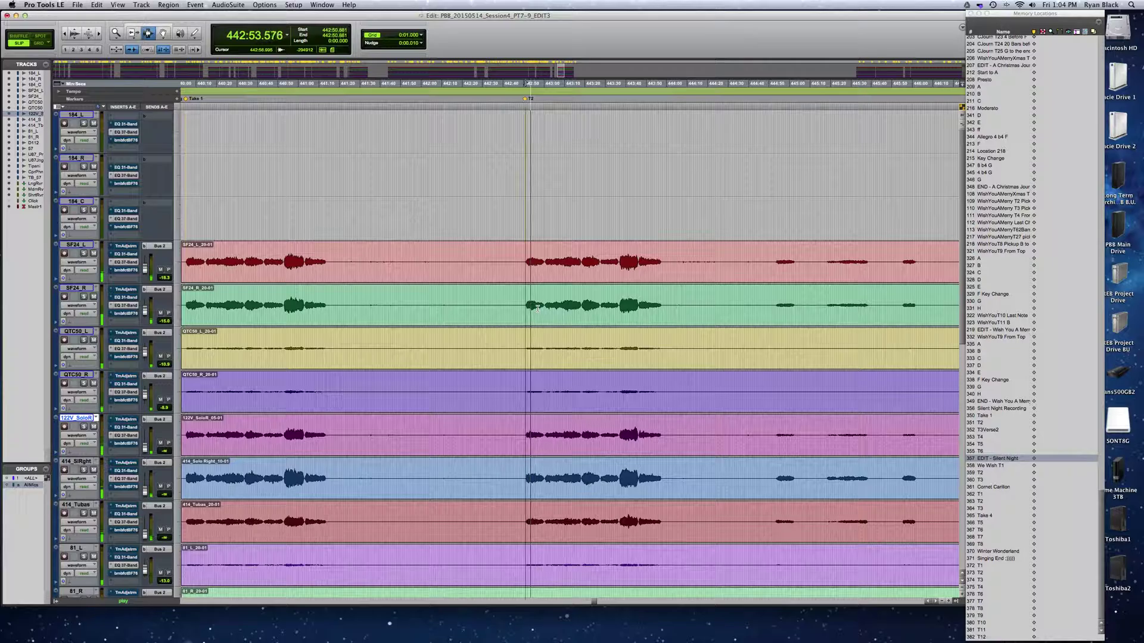
key(space)
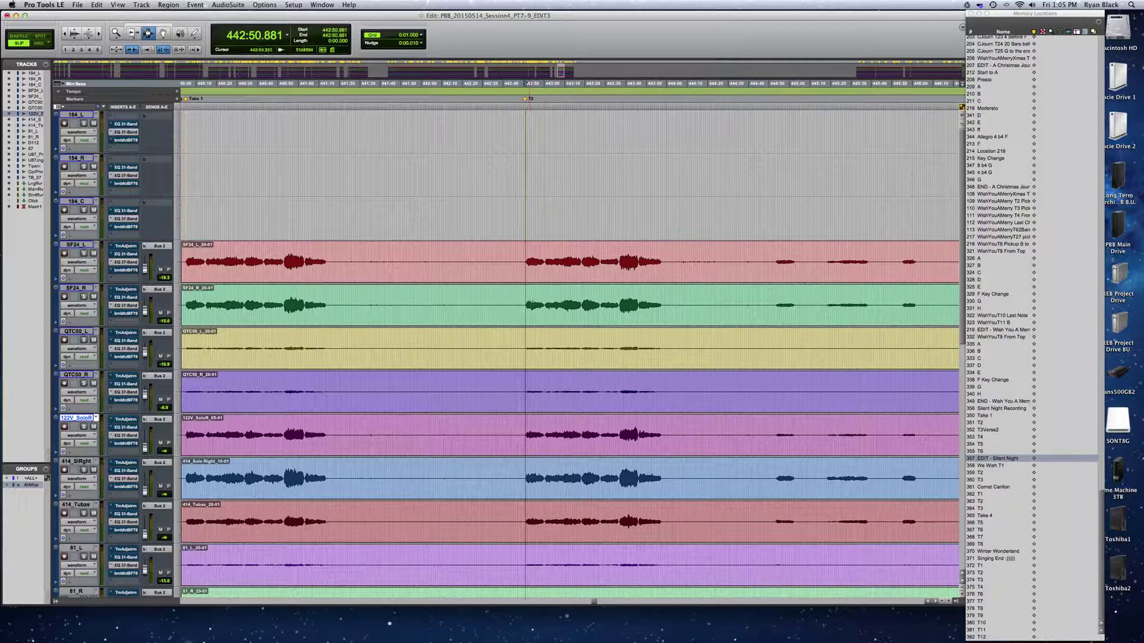
key(space)
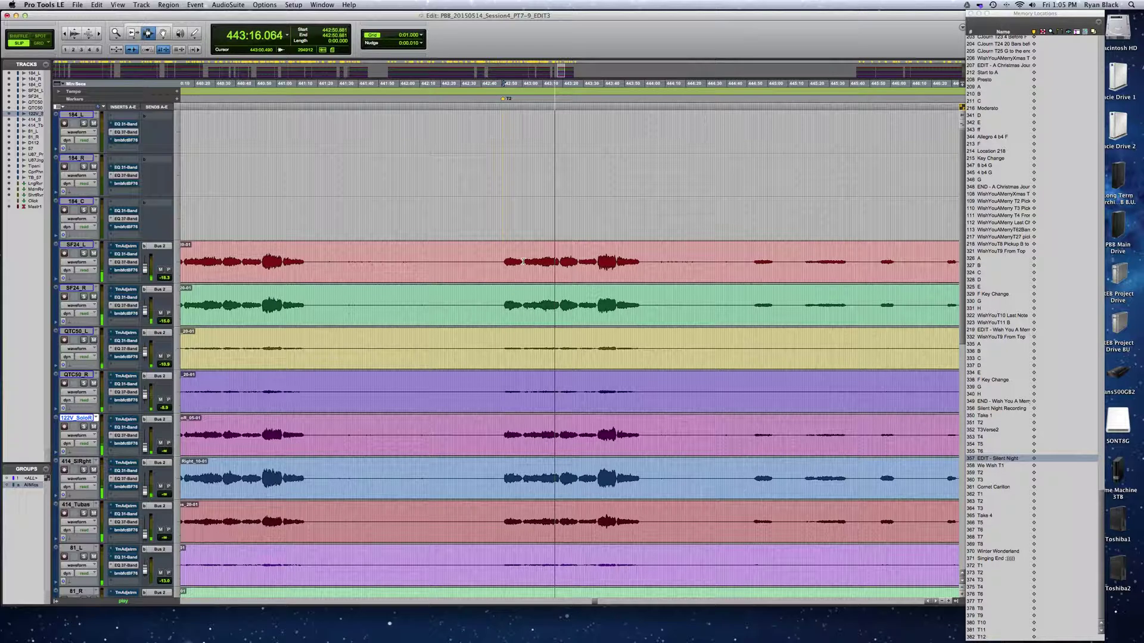
key(space)
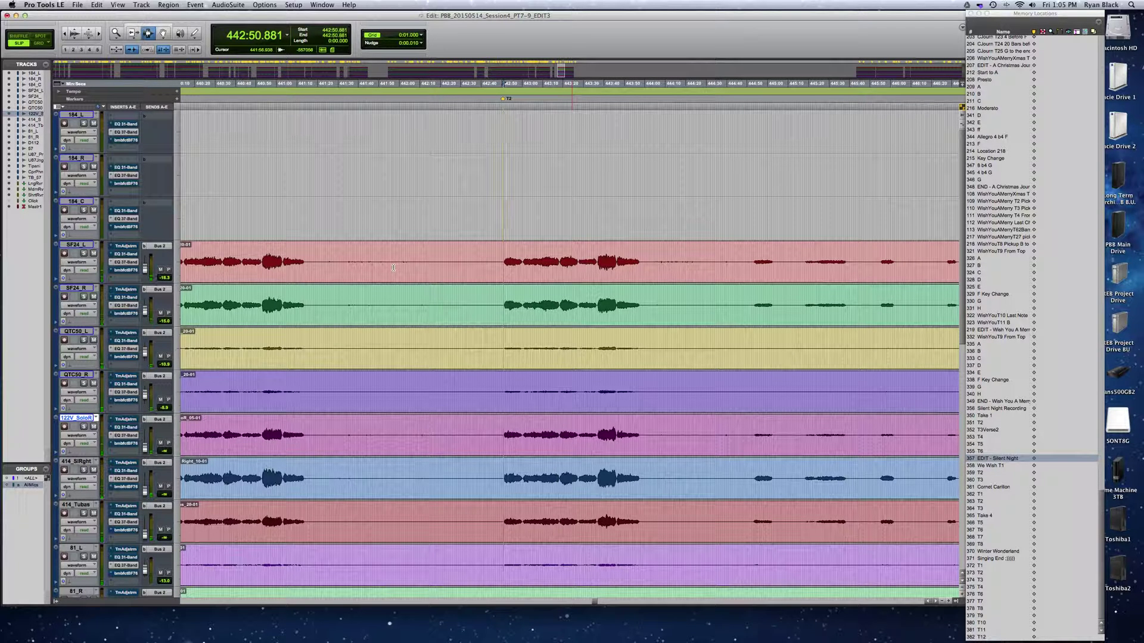
- Compare the end of the intro and the start of the verse in Silent Night Take 1 and T2 by playing both passages
scroll(394, 267, left, 5)
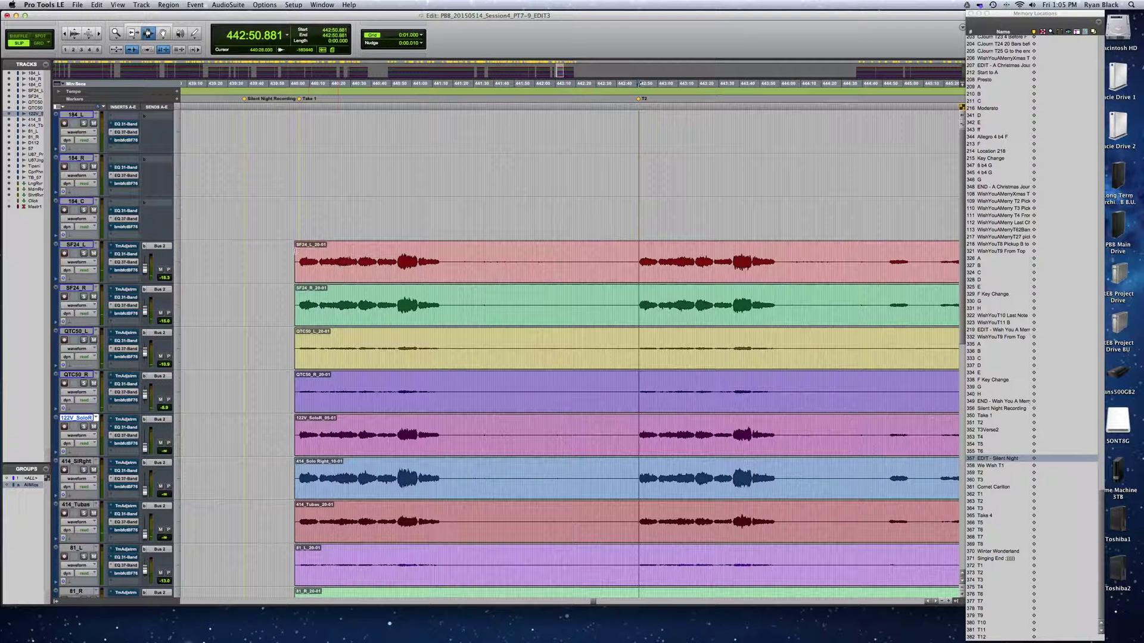
click(320, 257)
key(space)
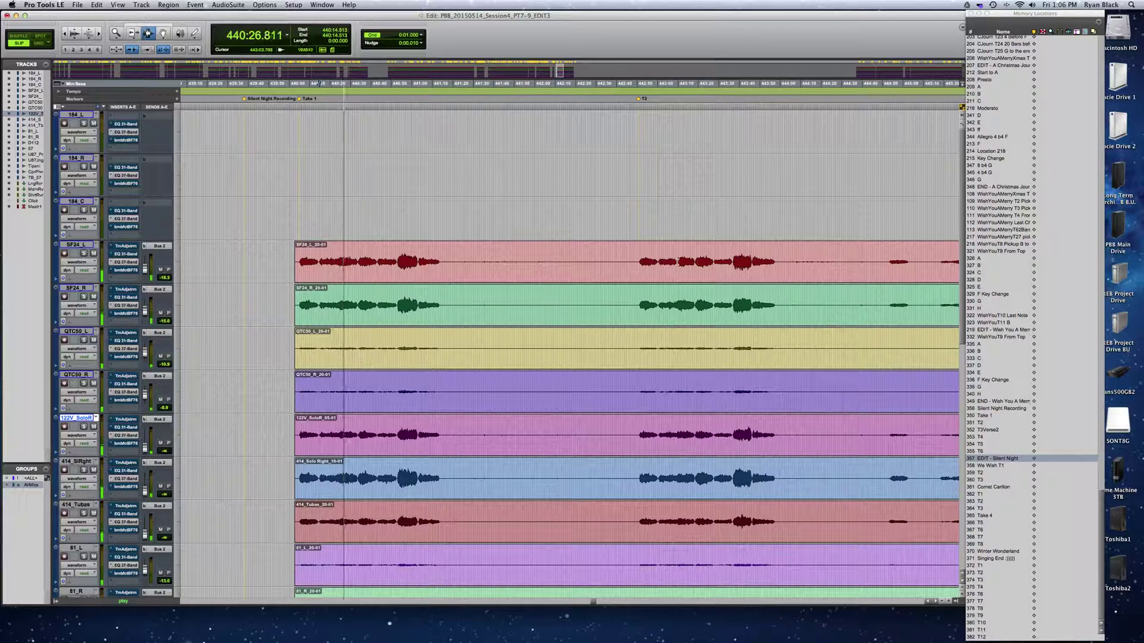
key(space)
click(678, 83)
key(space)
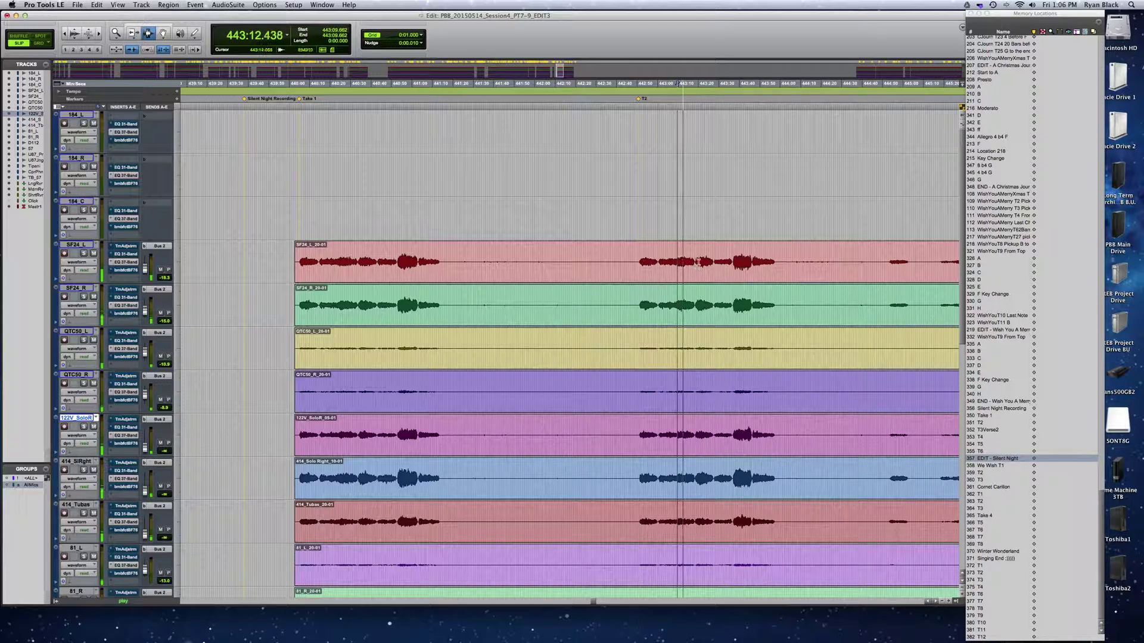
key(space)
click(337, 263)
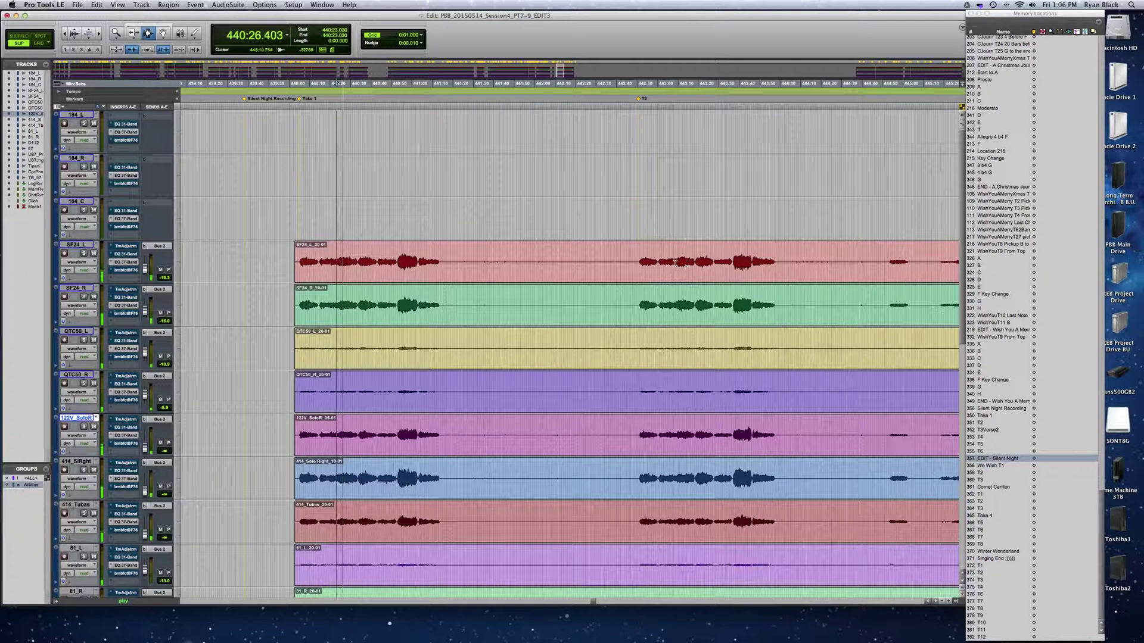
key(space)
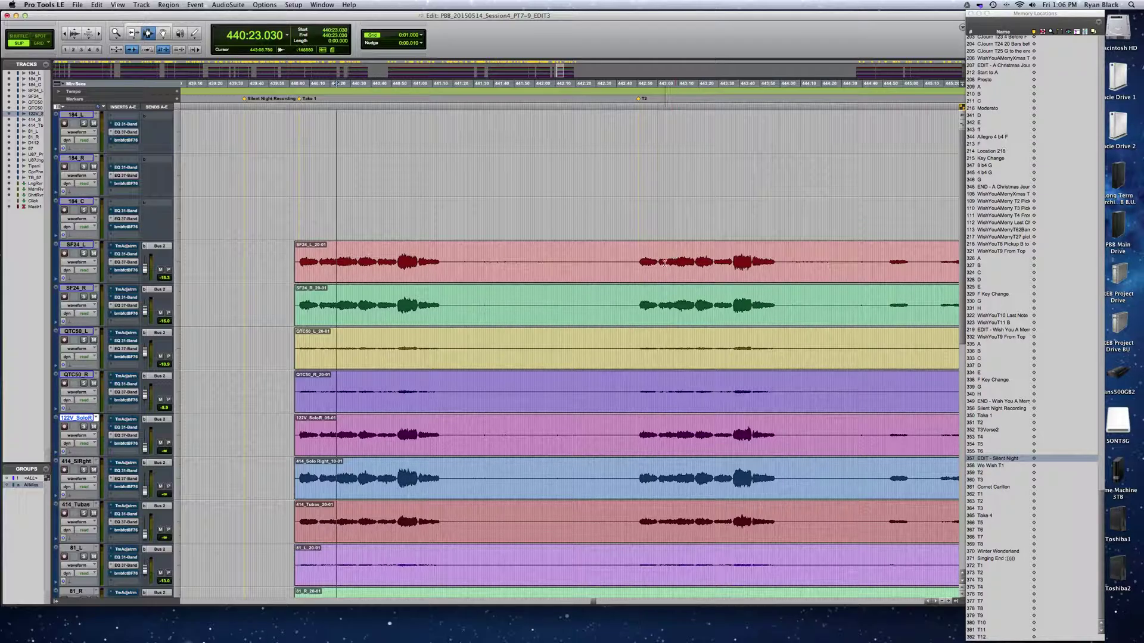
- Copy the T2 intro from 442:50.662 to 443:09.225 on all grouped tracks and paste it at 455:34.591, just after the EDIT - Silent Night marker
drag(677, 262, 638, 268)
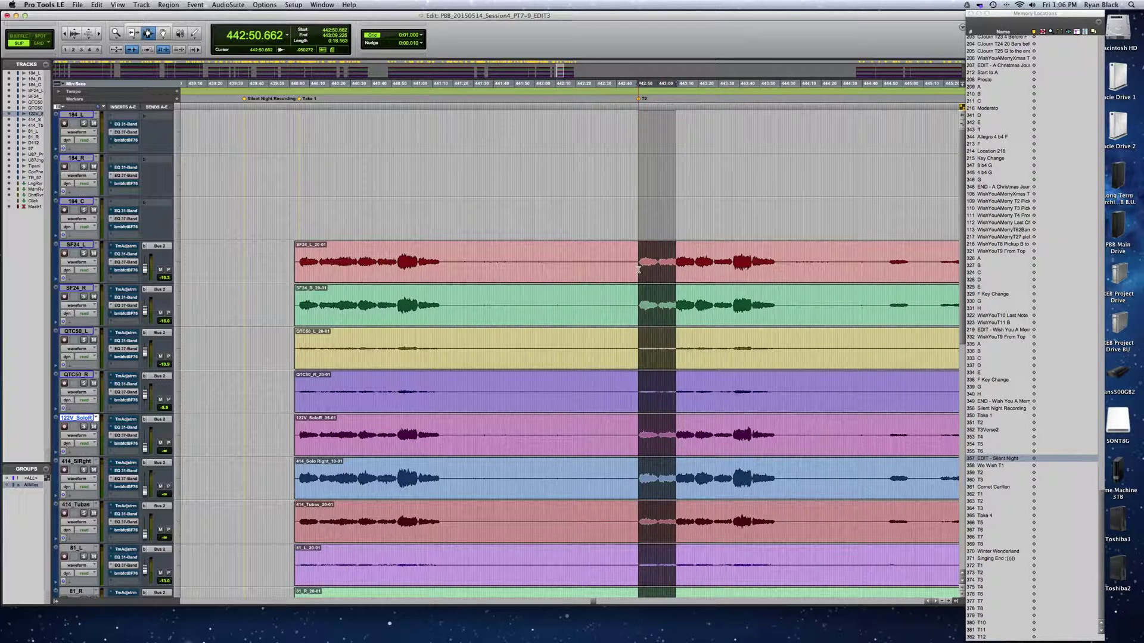
scroll(649, 274, right, 10)
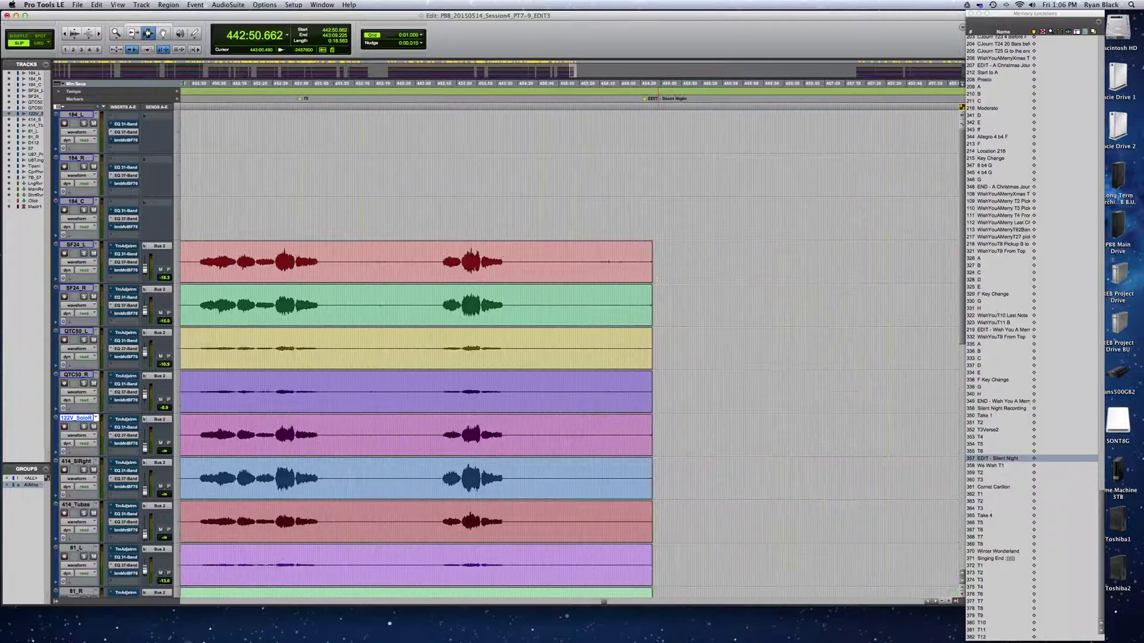
click(650, 266)
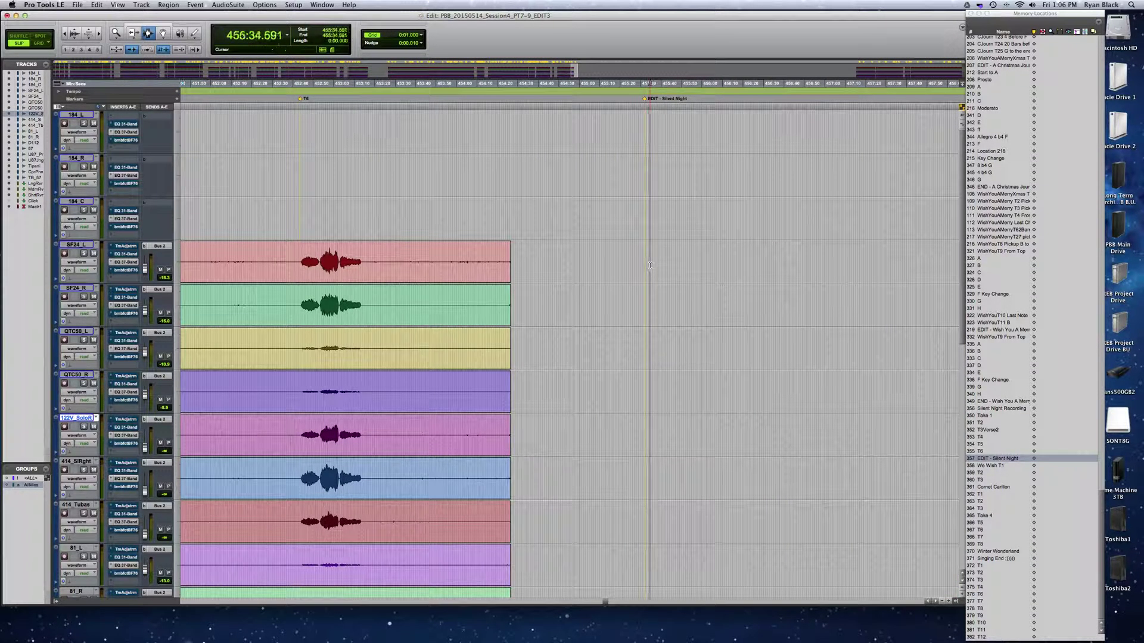
key(super+v)
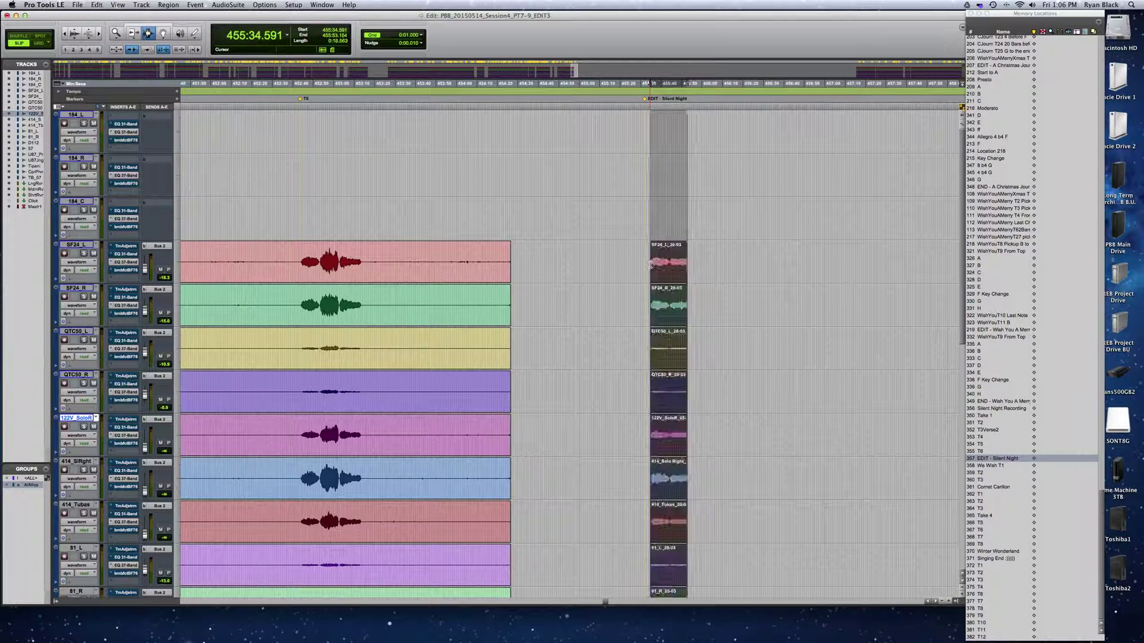
- Add a marker named Verse1 at 455:43.982, over the middle of the pasted intro clip
click(669, 107)
key(KP_Enter)
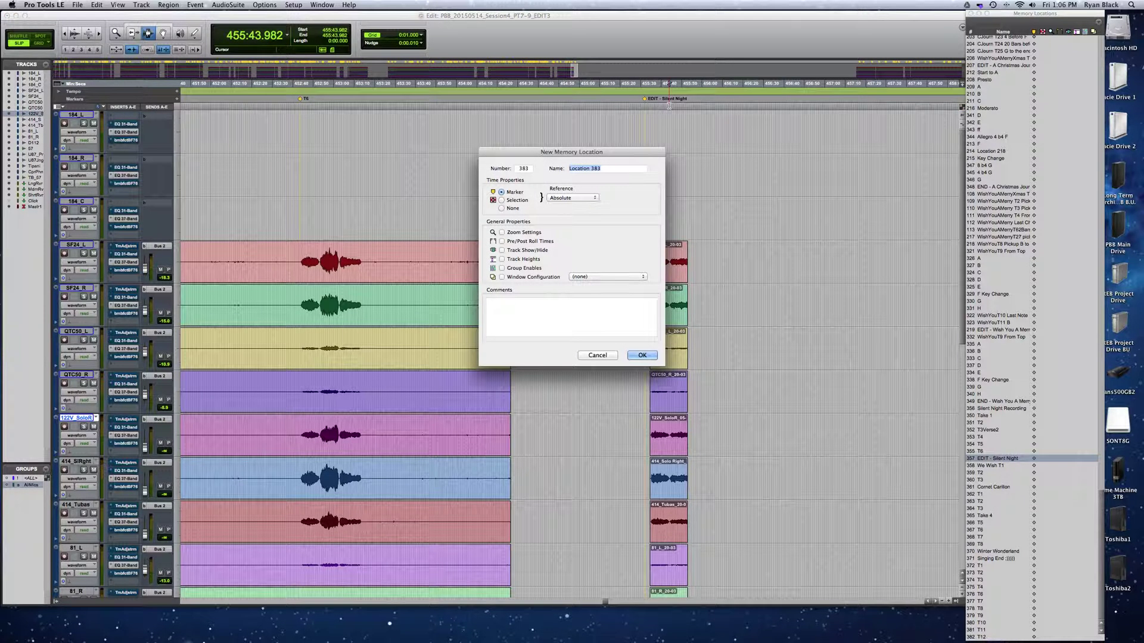
text(Verse)
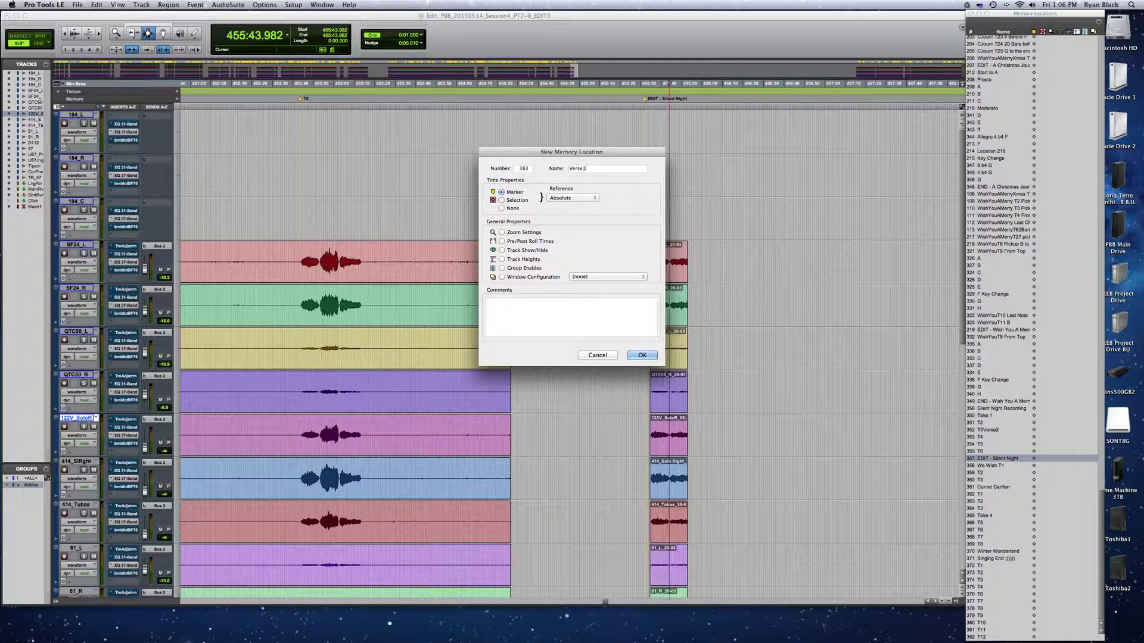
text(1)
key(Return)
- Add a marker named Intro at 455:35.028, near the start of the pasted clip
click(653, 108)
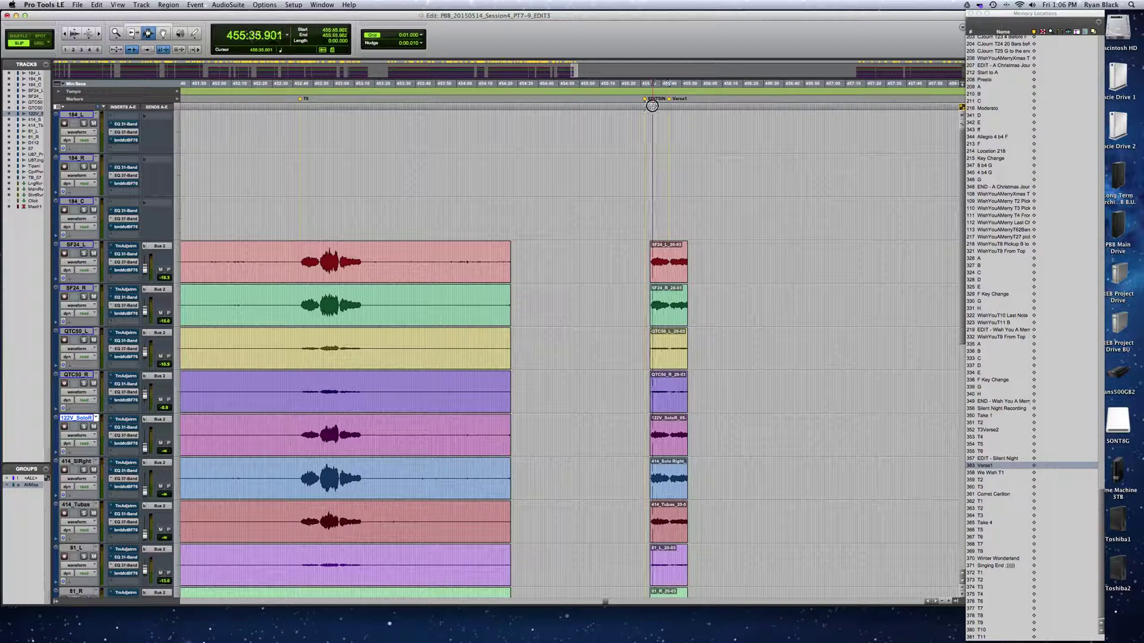
click(651, 106)
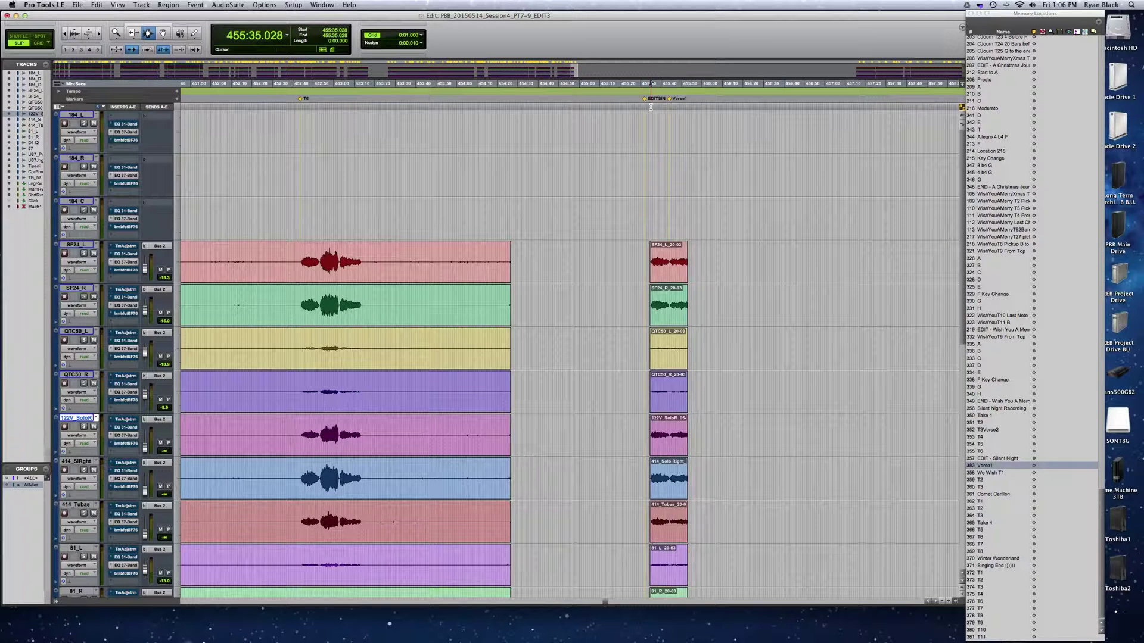
key(KP_Enter)
text(IN)
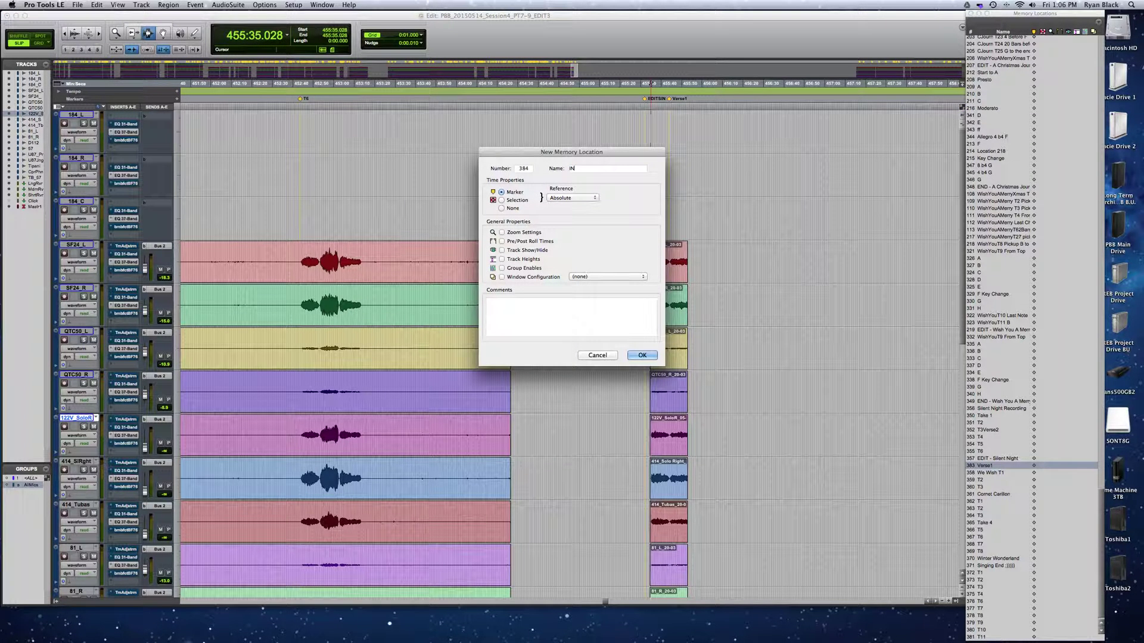
text(tro)
key(Return)
- Compare the opening of the first verse in Take 1 and T2 by playing from 440:23.467 and 443:09.662
scroll(596, 149, left, 15)
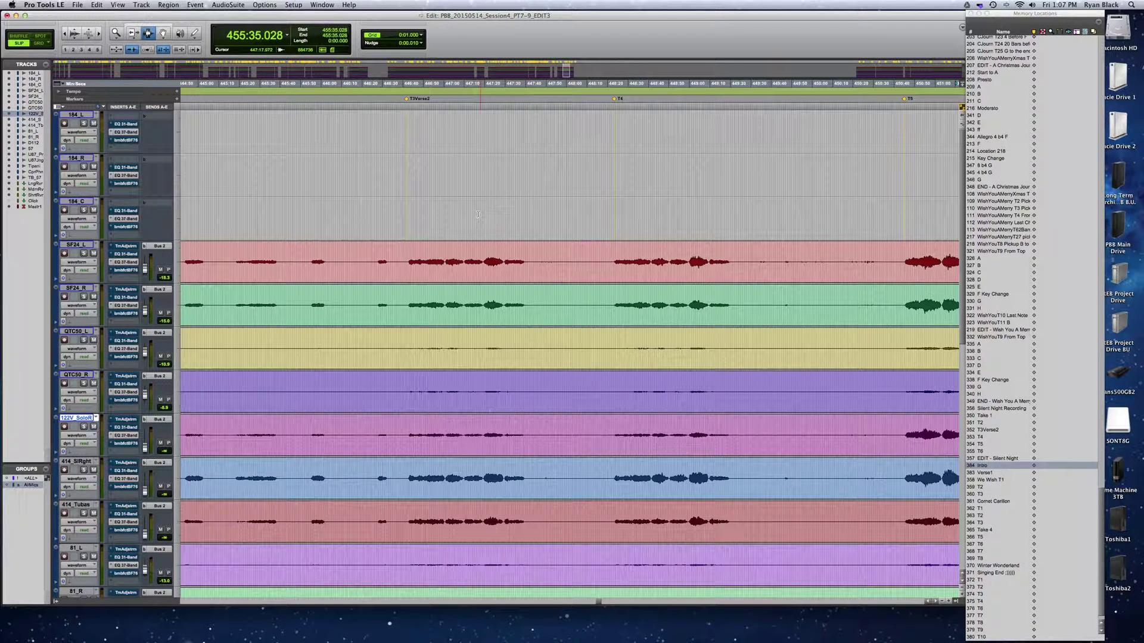
scroll(477, 214, left, 15)
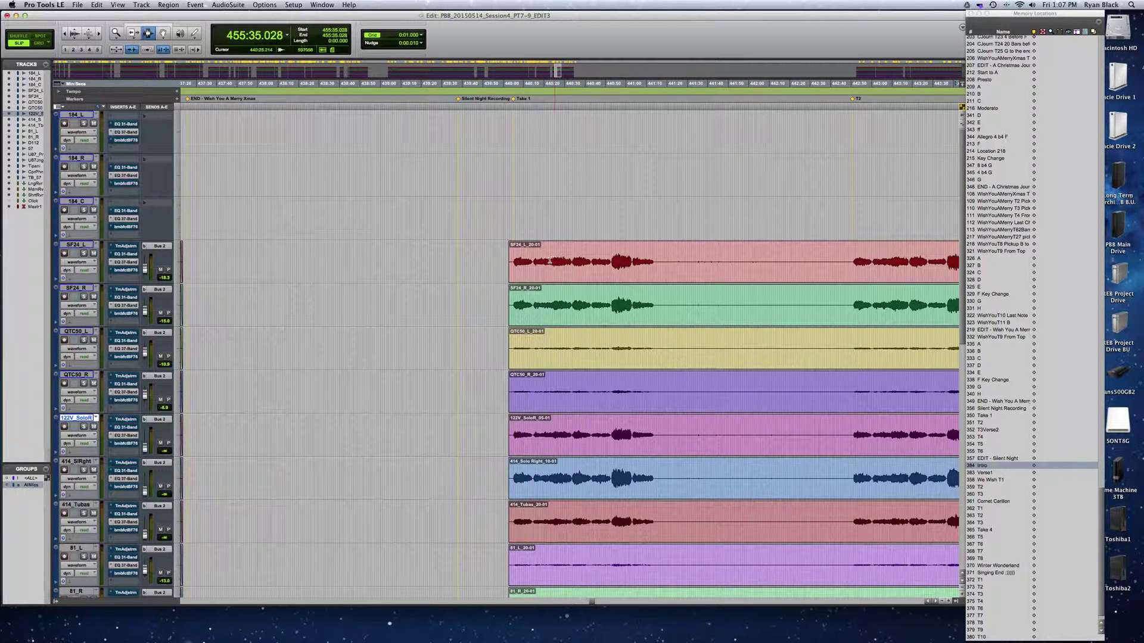
click(551, 261)
key(space)
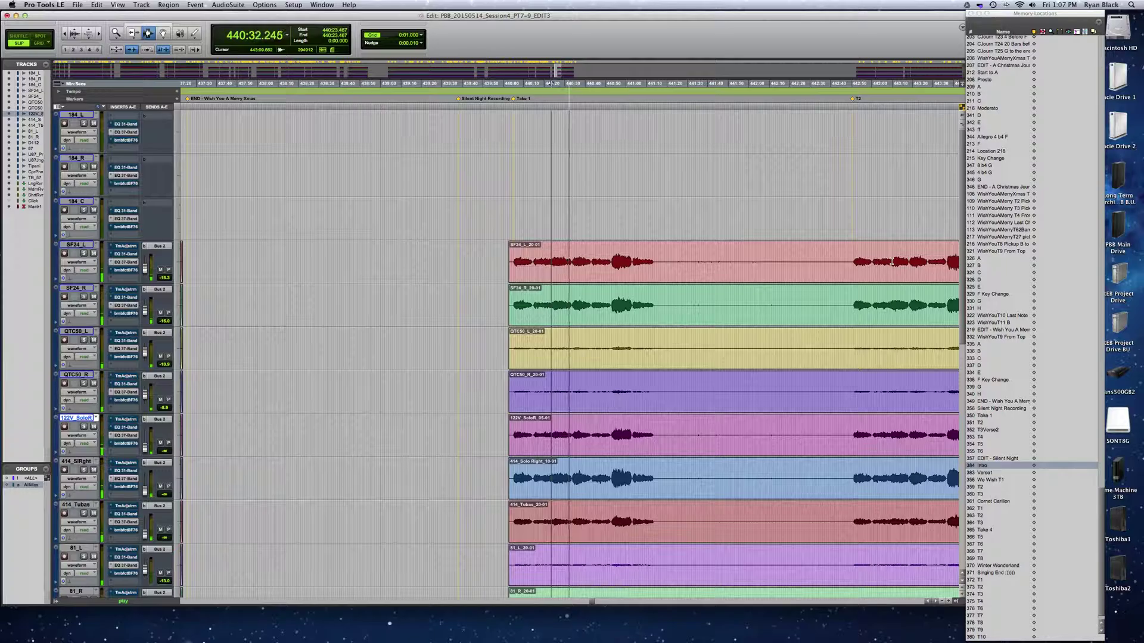
click(891, 261)
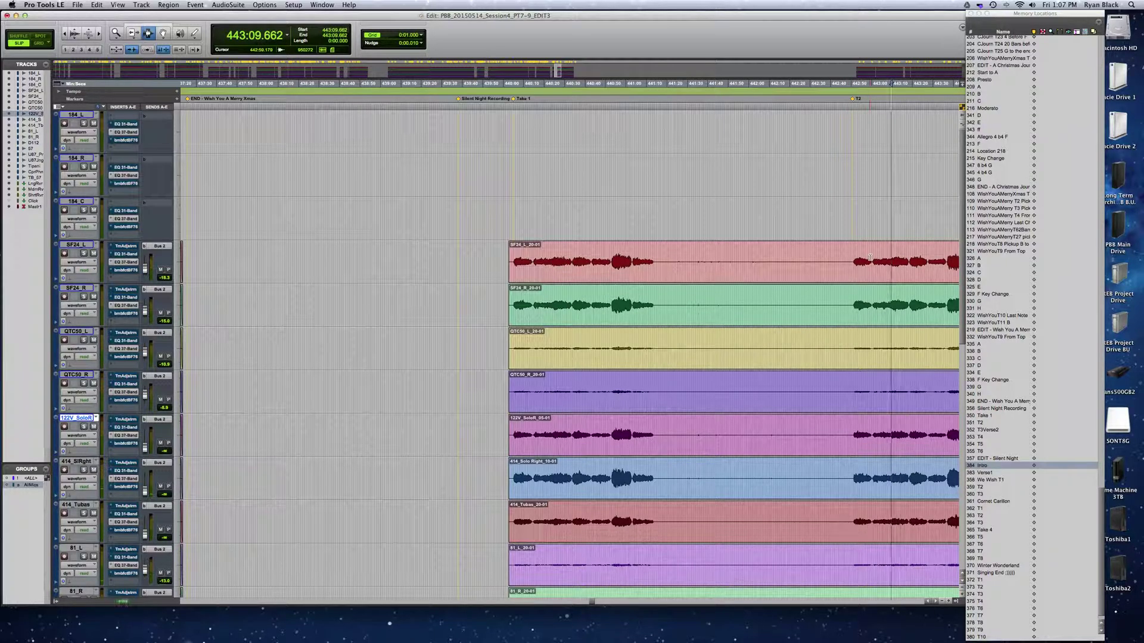
key(space)
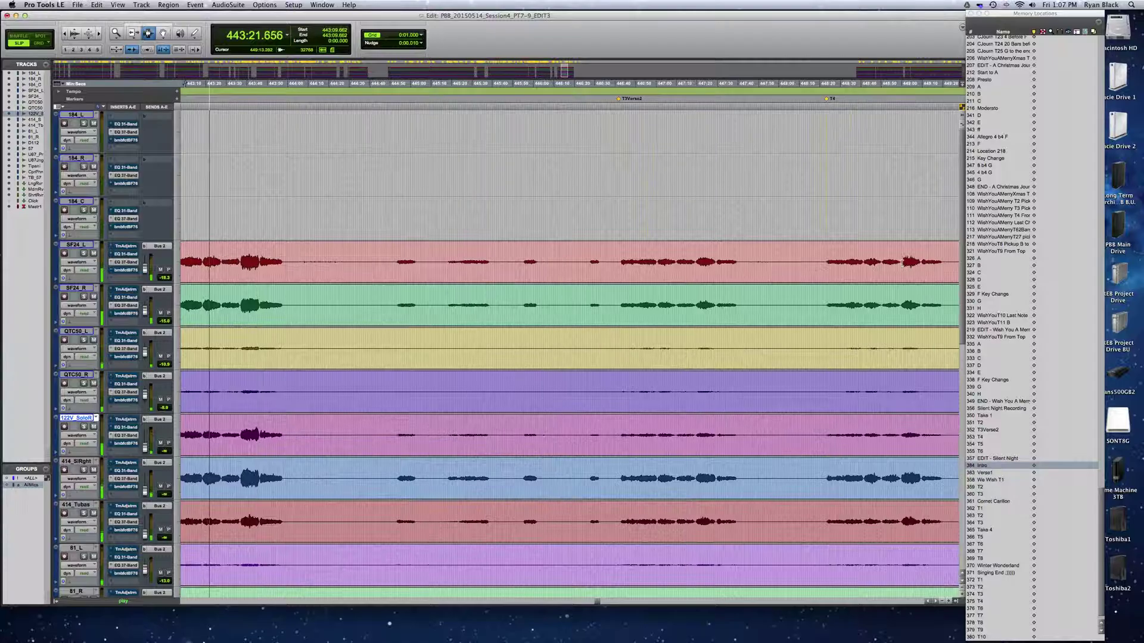
scroll(571, 352, left, 10)
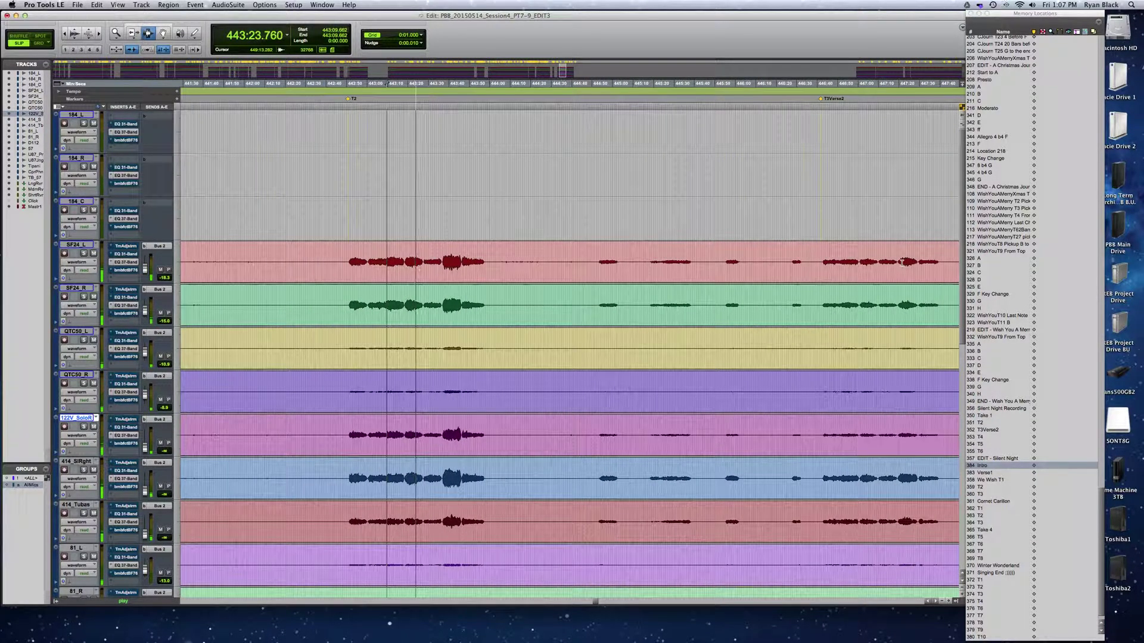
scroll(669, 260, left, 10)
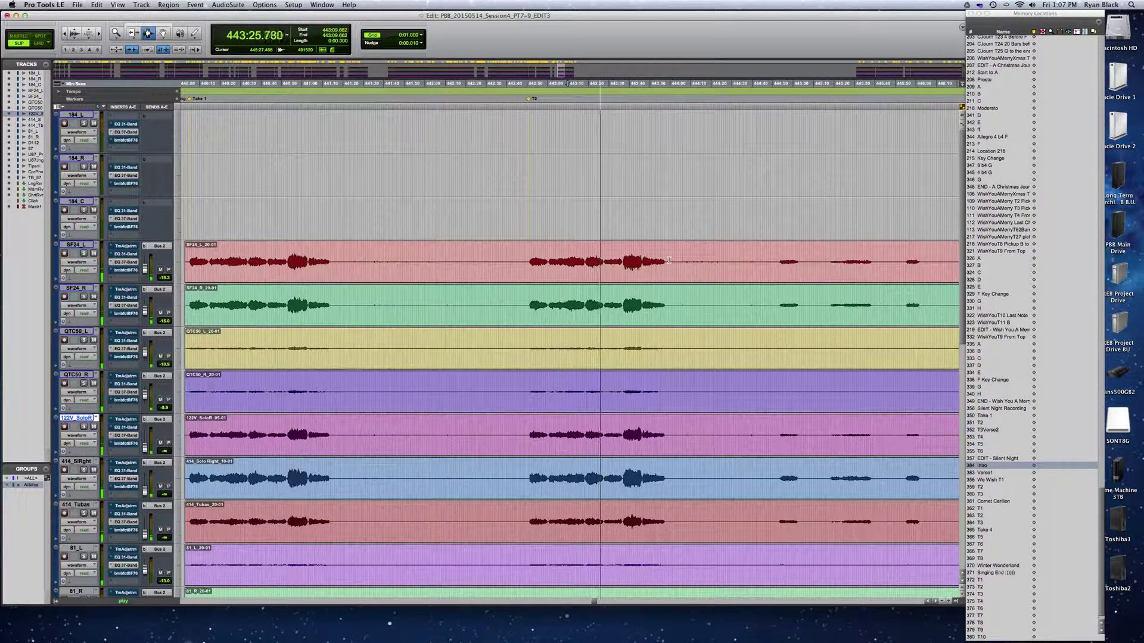
key(space)
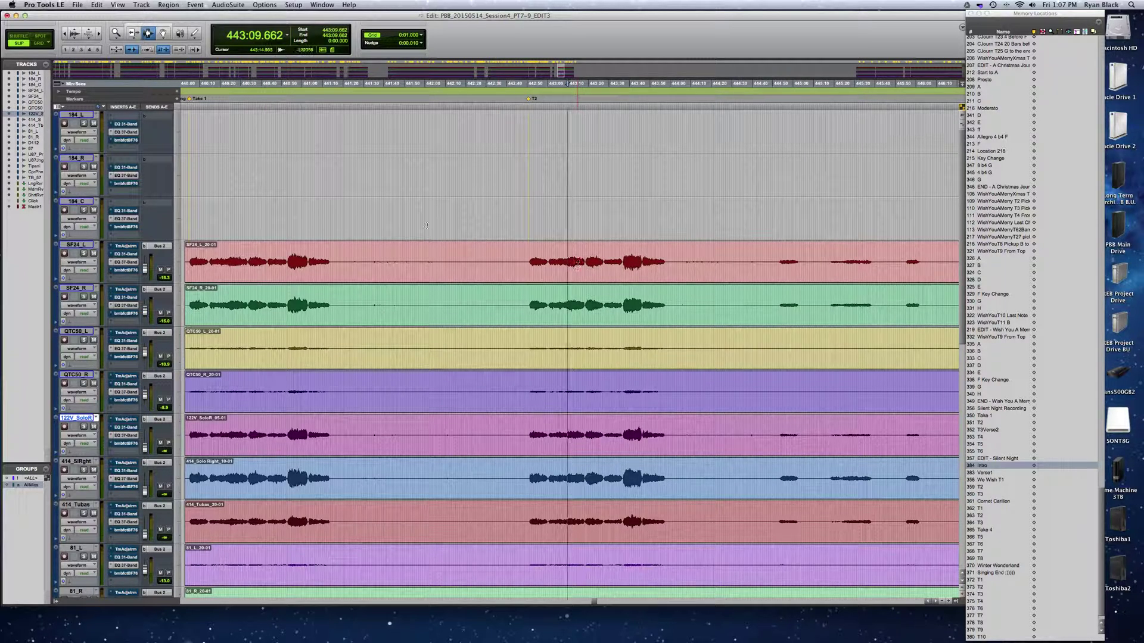
- Compare the middle of the verse by playing Take 1 from 440:33.732, T2 from 443:18.616 and Take 1 from 440:43.122
click(248, 262)
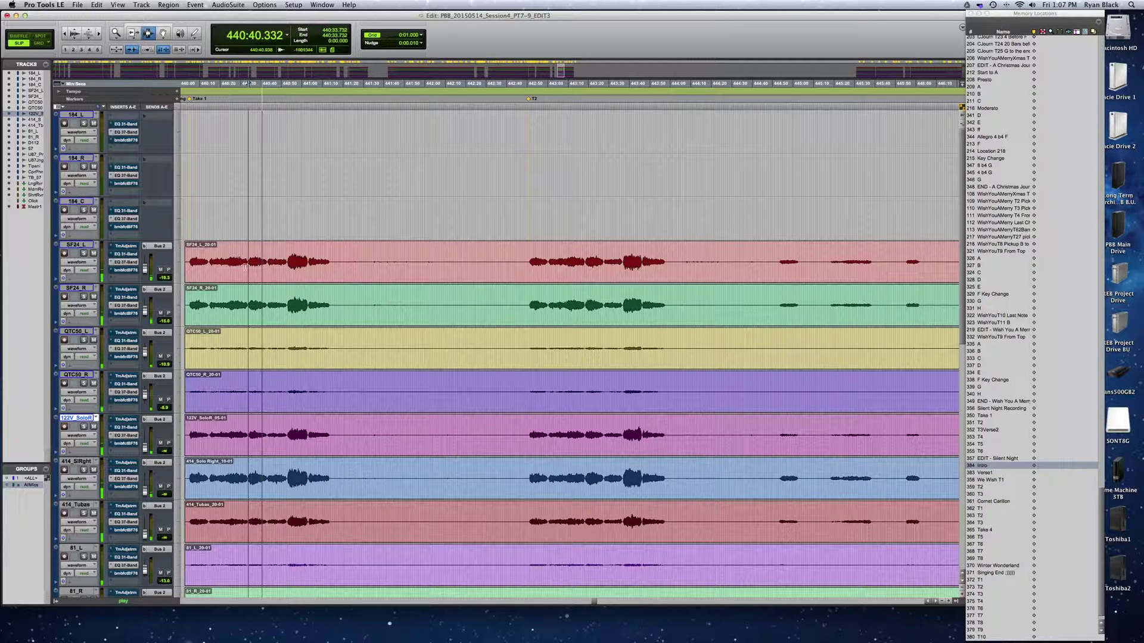
key(space)
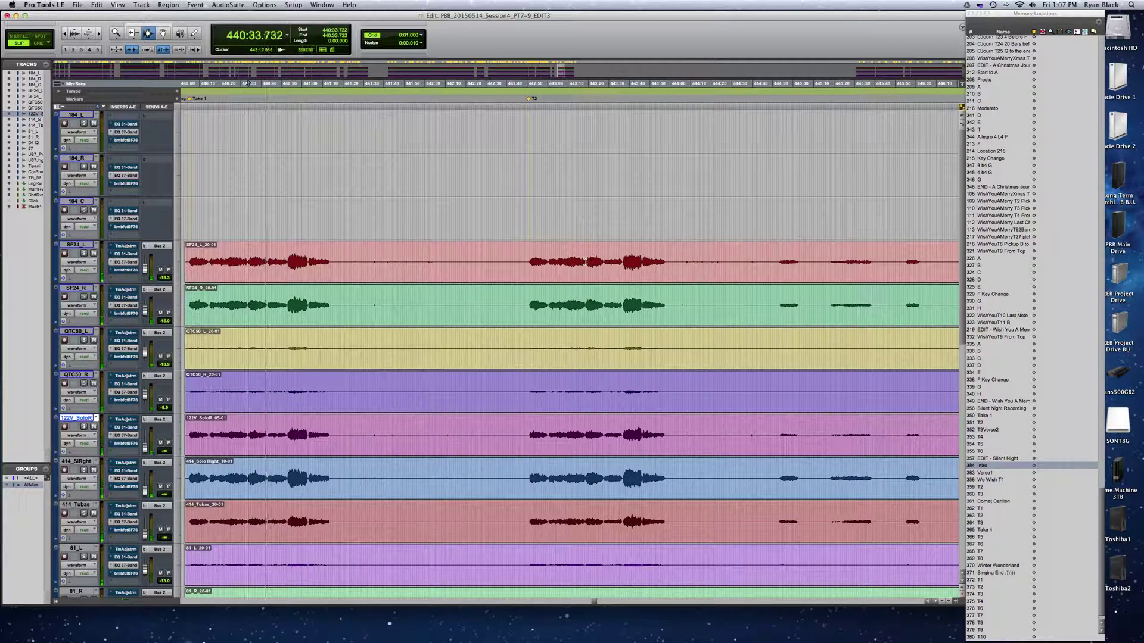
click(585, 305)
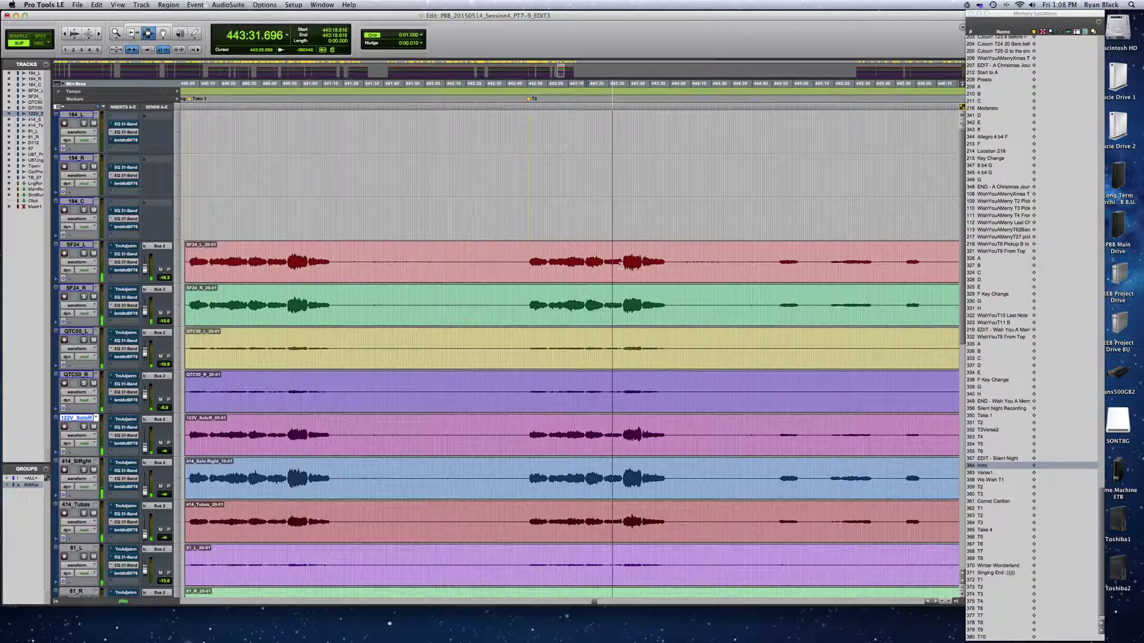
click(267, 261)
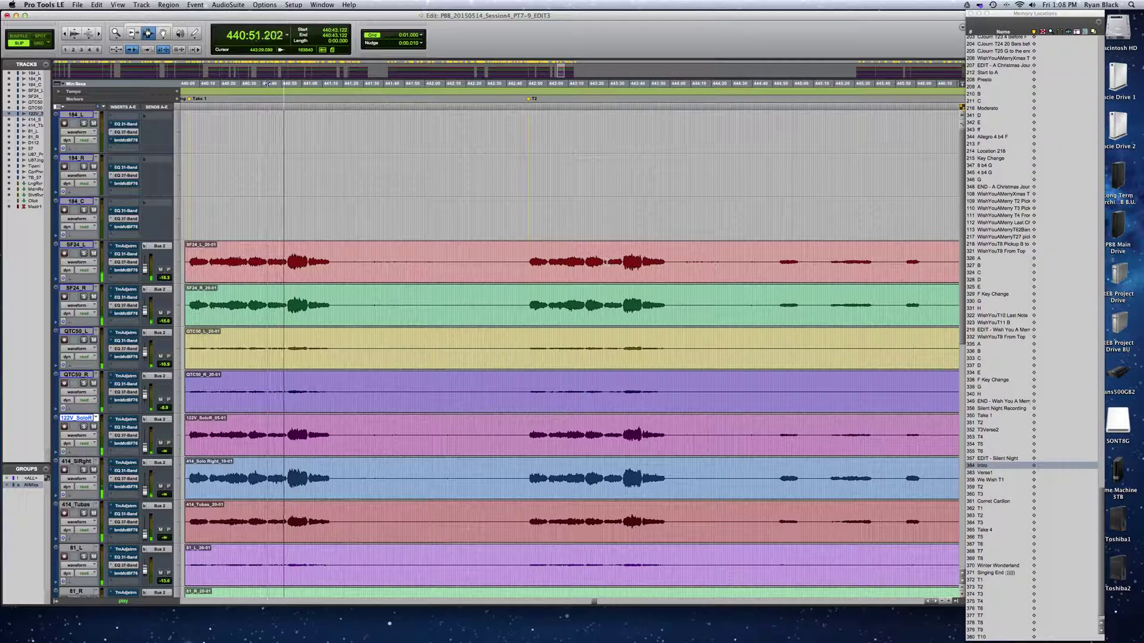
key(space)
- Compare the entry into the loud phrase by playing T2 from 443:36.743 and 443:34.777, and Take 1 from 440:52.513
click(624, 262)
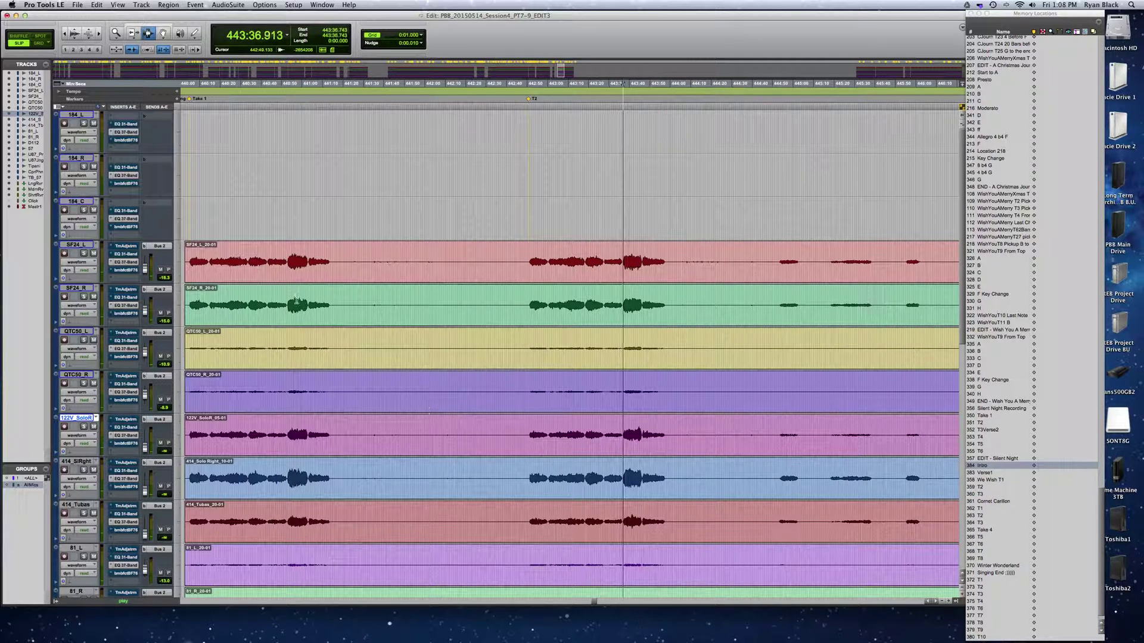
key(space)
click(620, 261)
key(space)
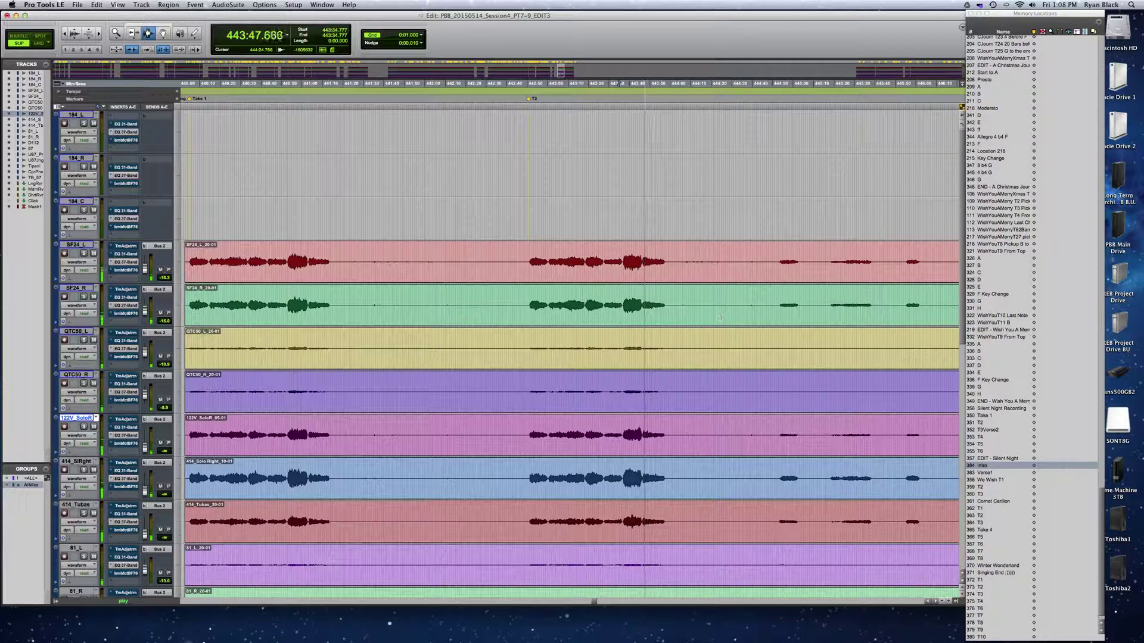
key(space)
click(287, 248)
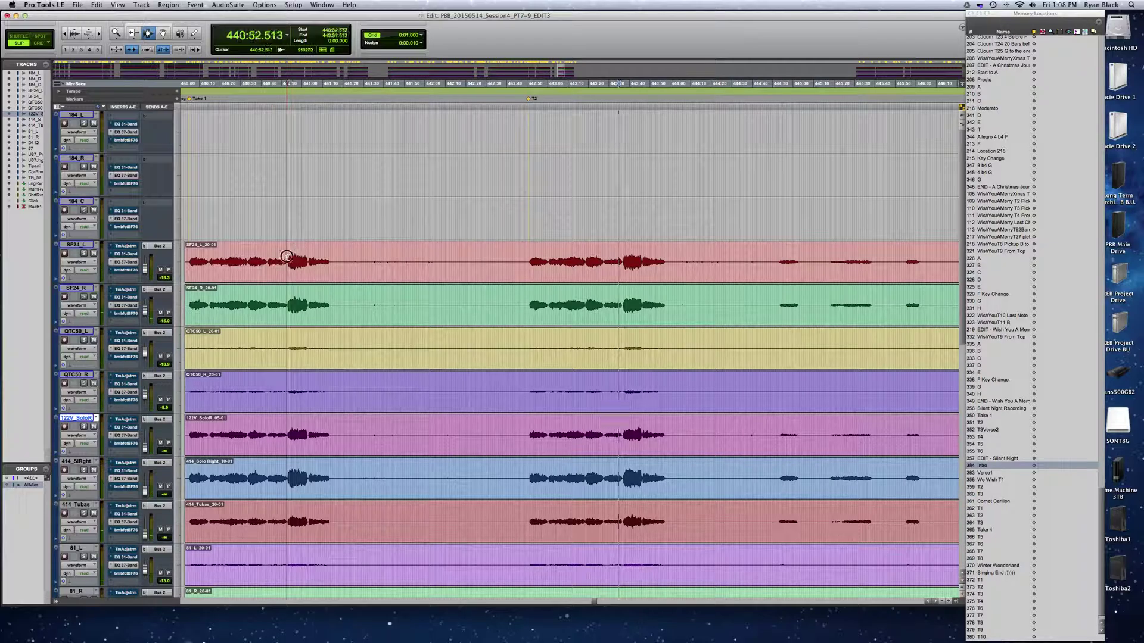
key(space)
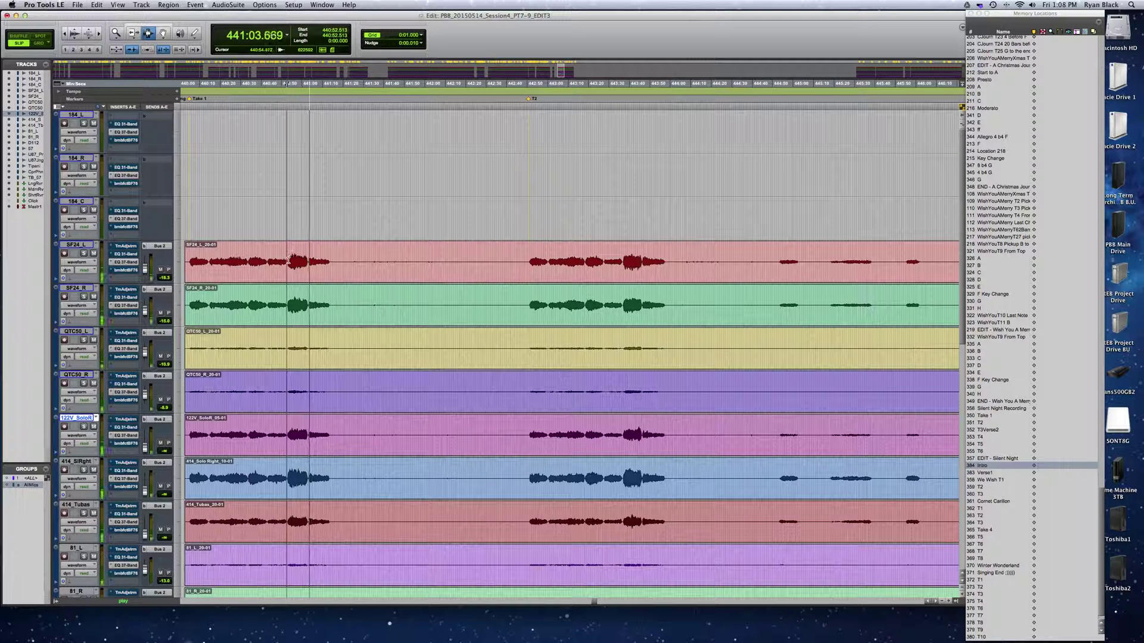
- Compare the last part of the loud phrase by playing T2 from 443:45.260 and Take 1 from 441:02.559
drag(288, 262, 311, 265)
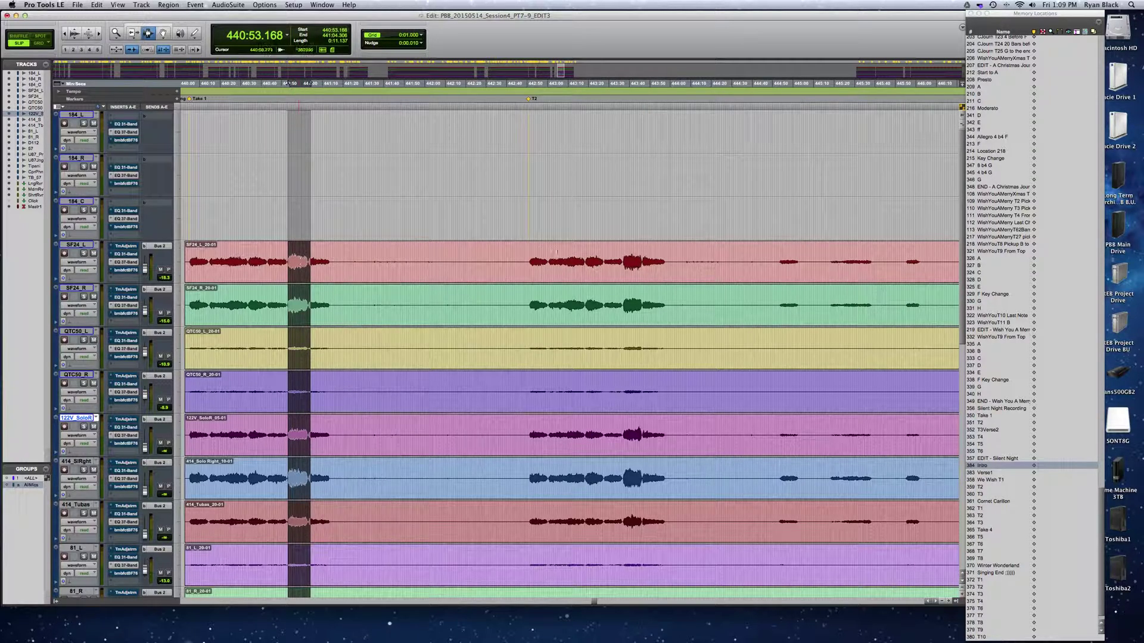
drag(604, 262, 622, 267)
click(640, 295)
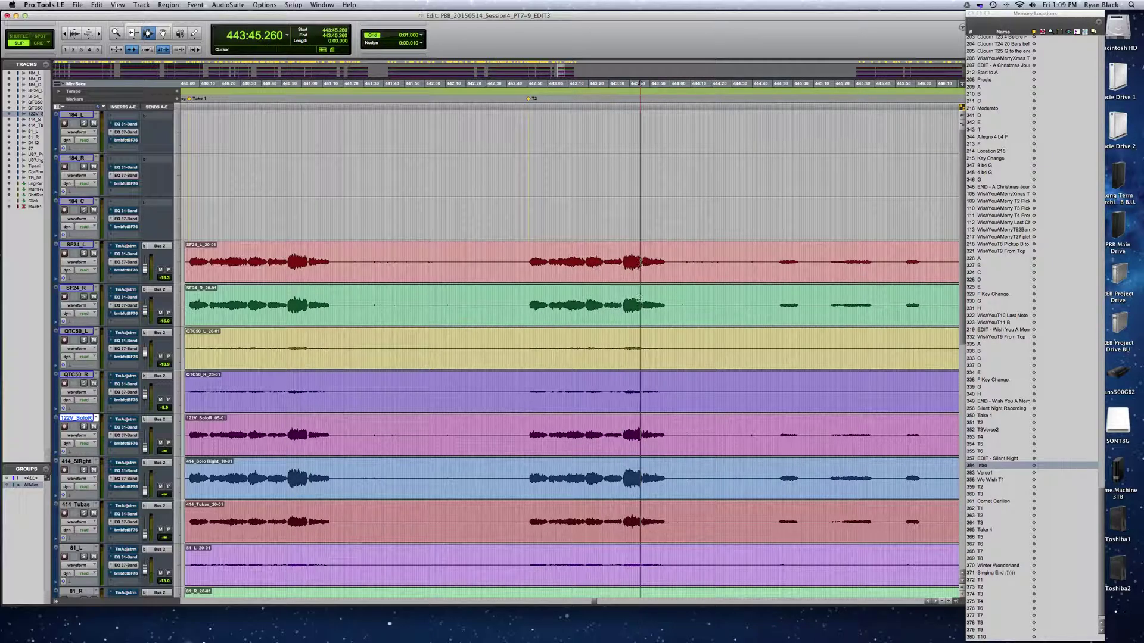
key(space)
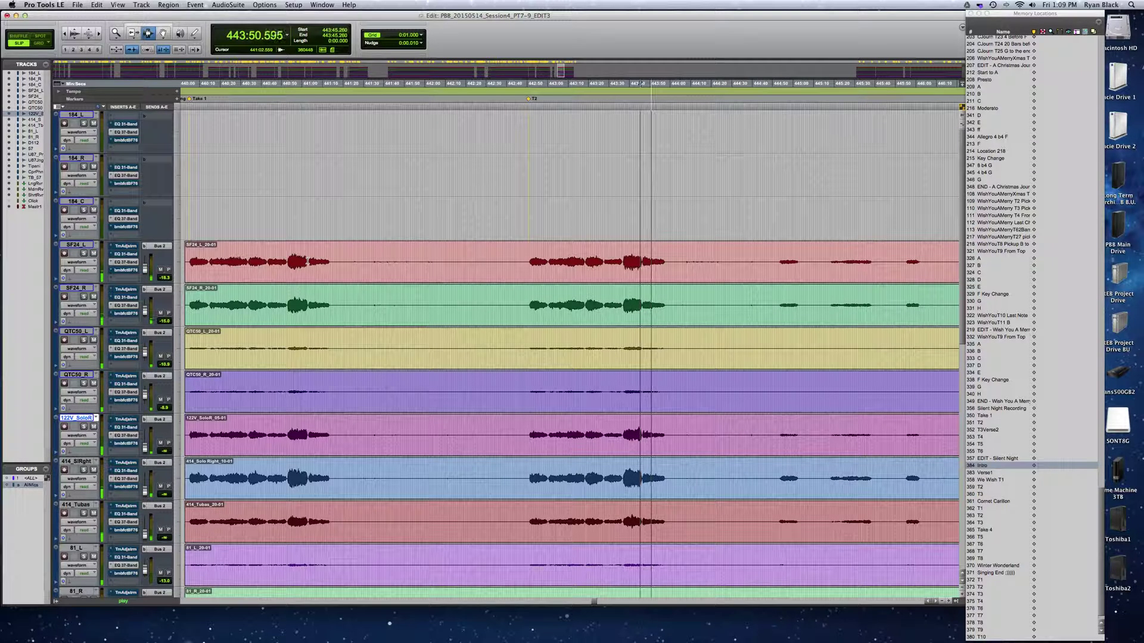
key(space)
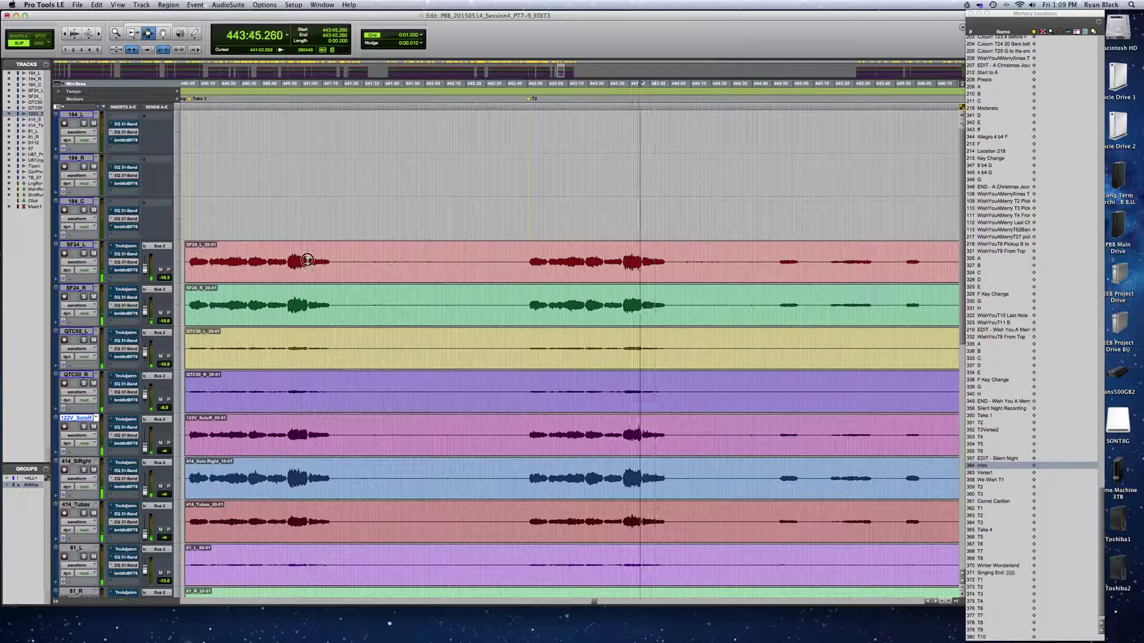
click(306, 261)
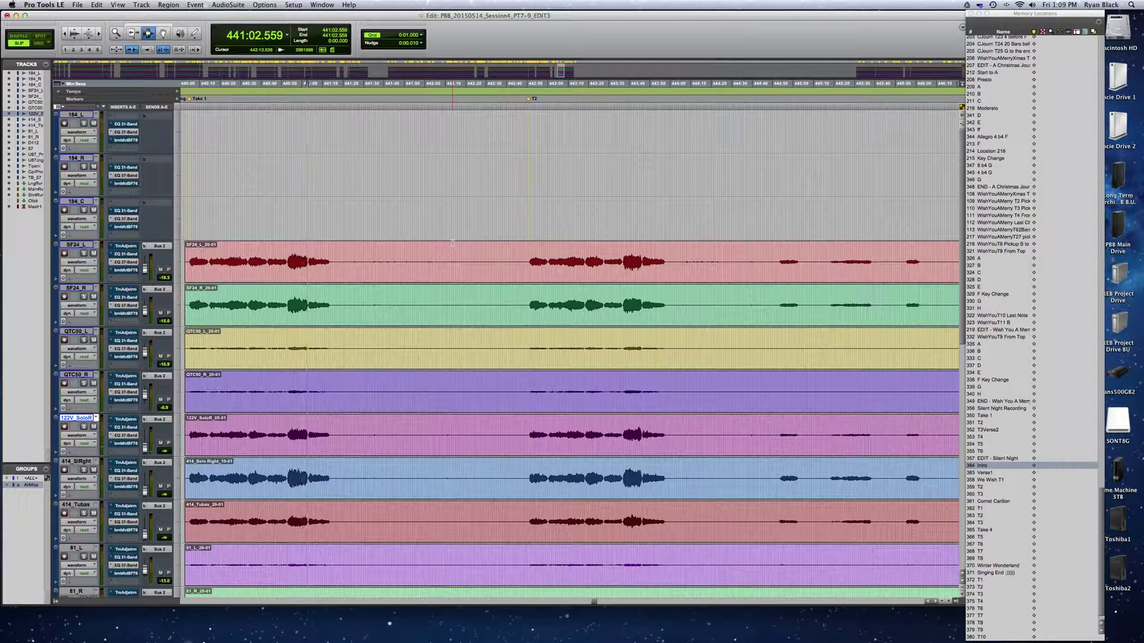
key(space)
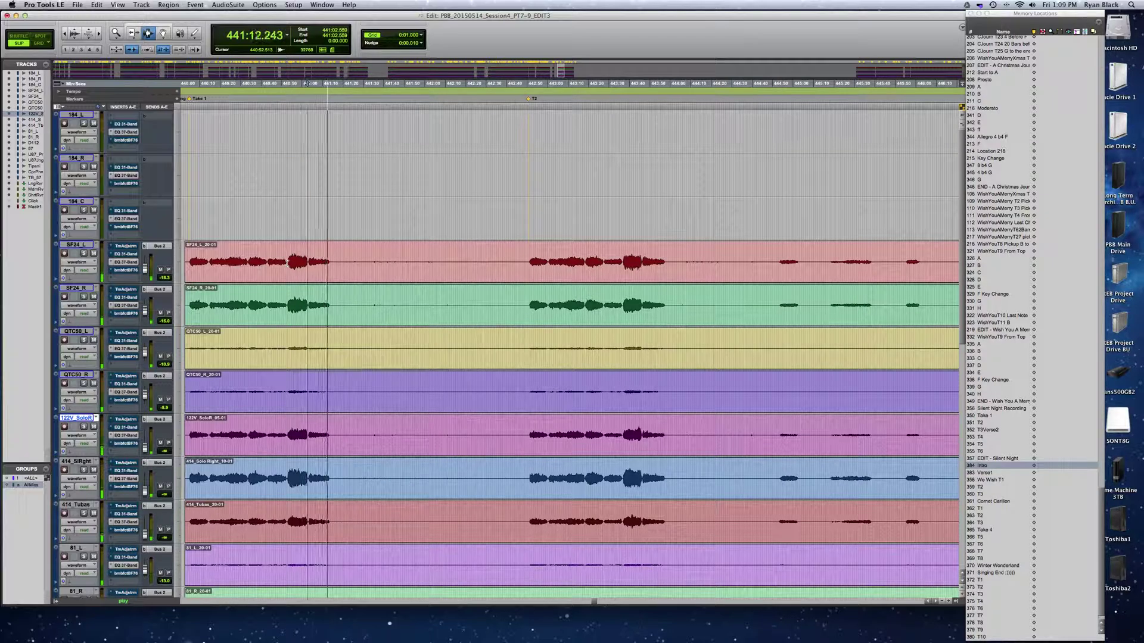
key(space)
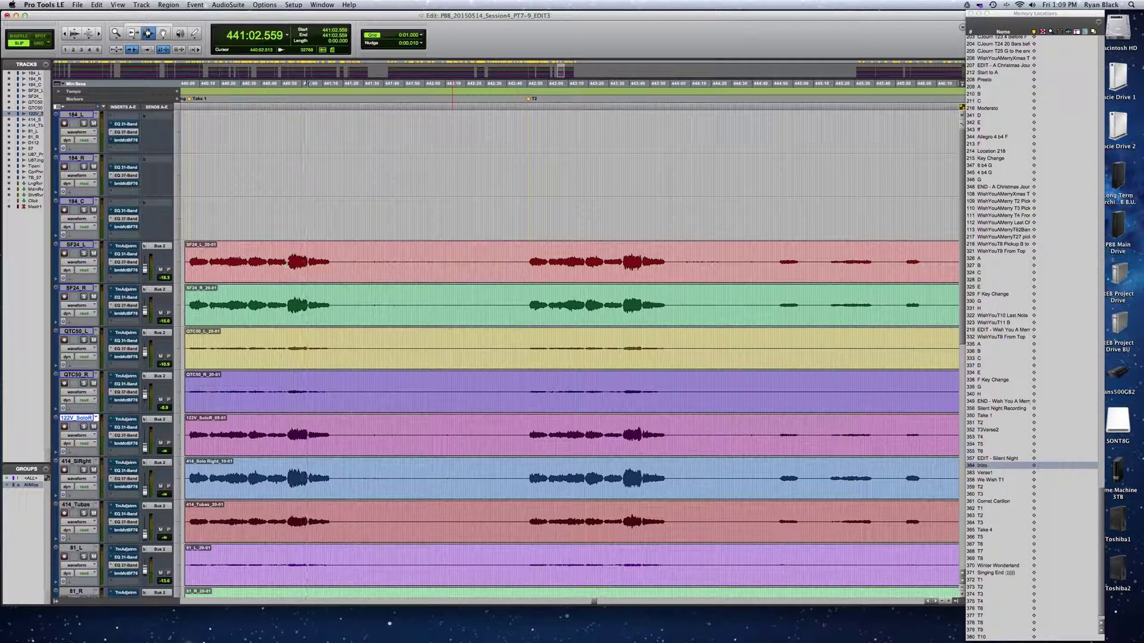
- Copy the Take 1 verse ending from 440:52.731 to 441:18.283 on all grouped tracks and paste it at 456:19.798, after the intro clip
drag(527, 261, 622, 262)
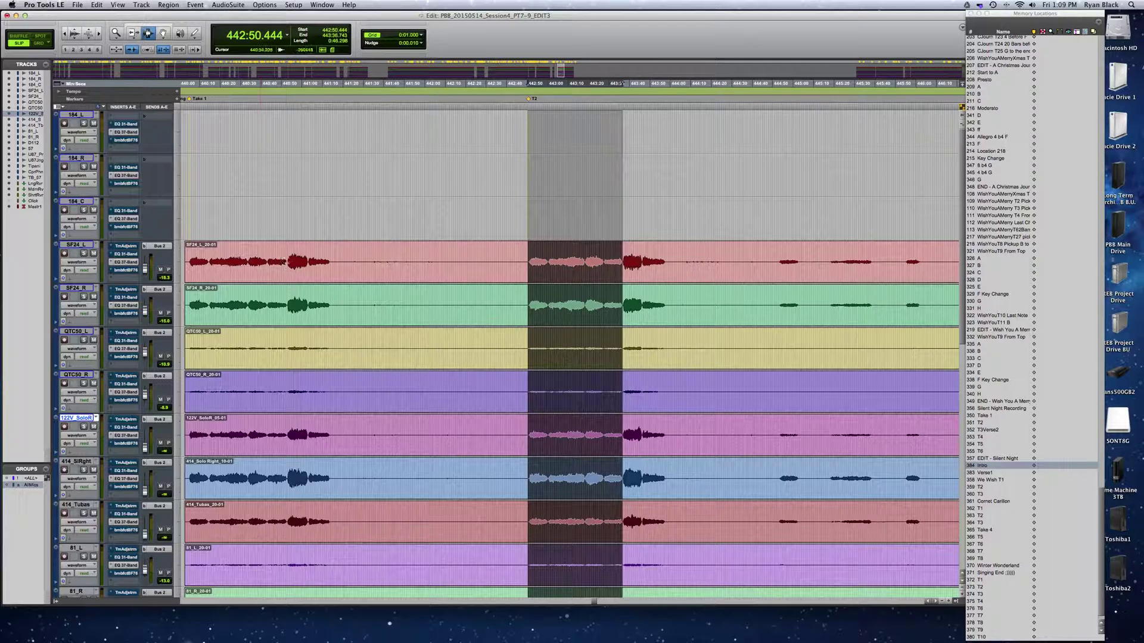
drag(287, 265, 339, 276)
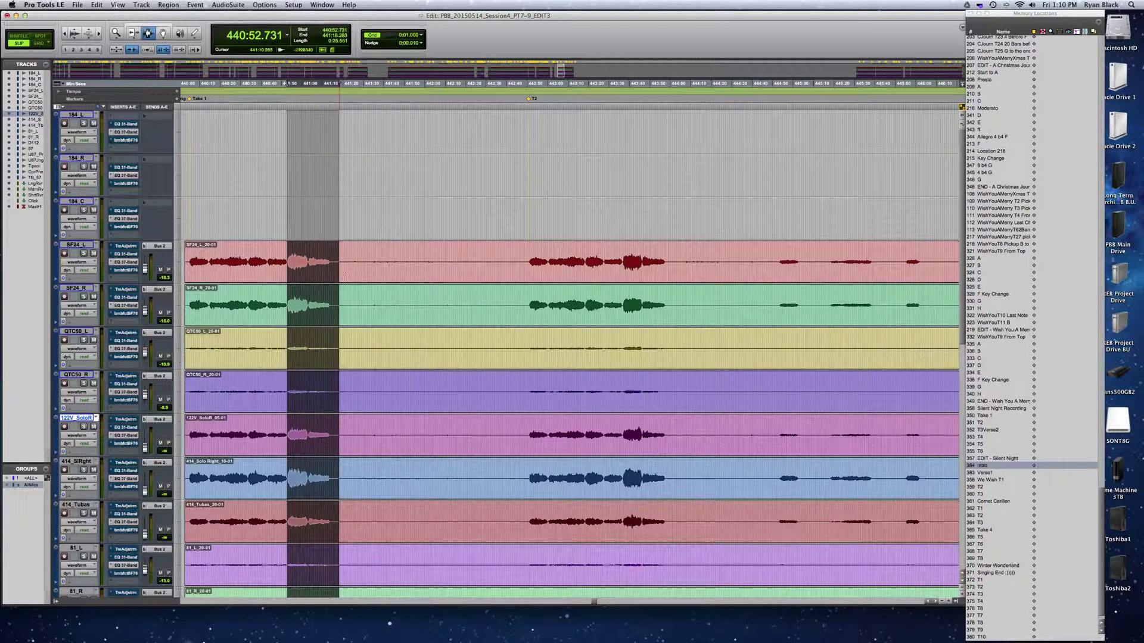
scroll(321, 269, right, 15)
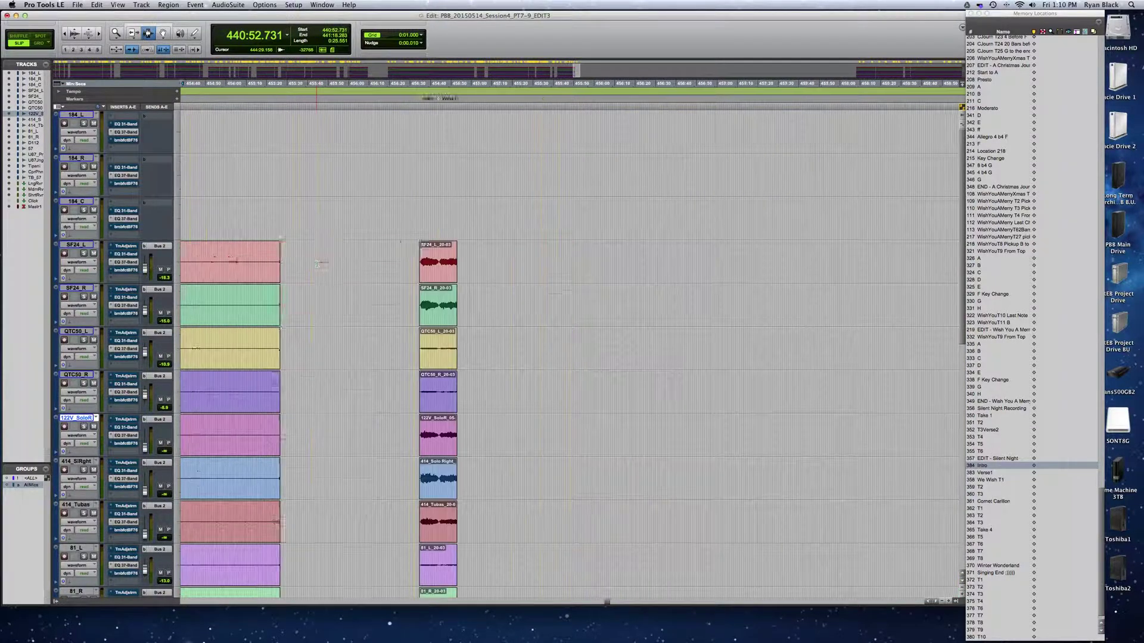
scroll(317, 264, right, 5)
click(388, 268)
key(super+v)
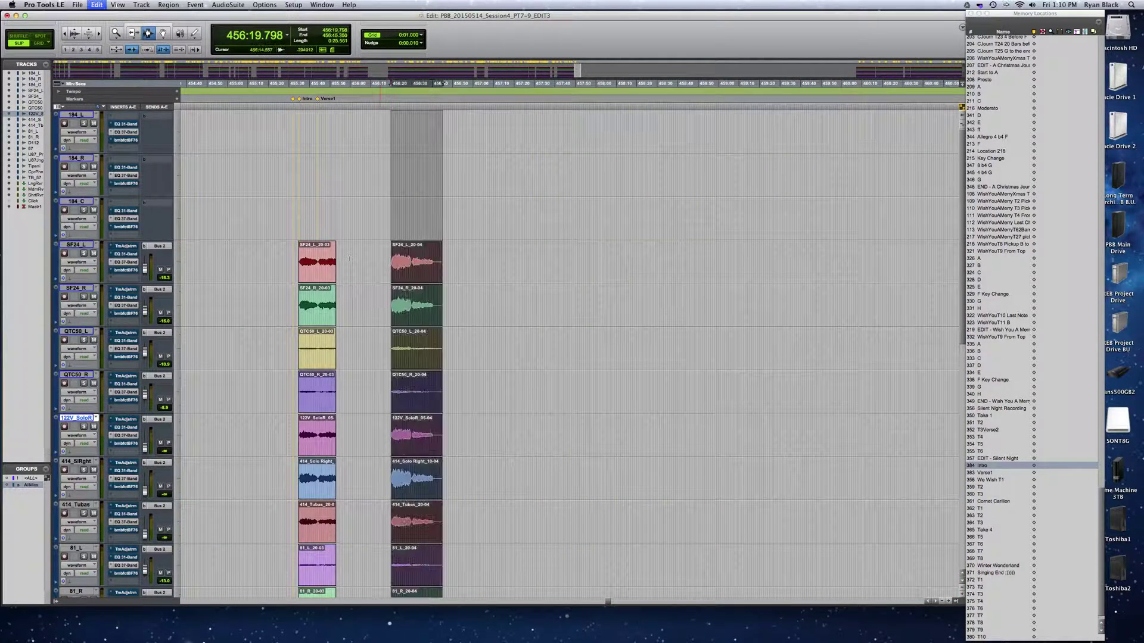
- Extend the end of the intro clip on all grouped tracks to 456:21.545 so that it meets the pasted verse ending
click(333, 272)
drag(348, 276, 385, 272)
key(super+t)
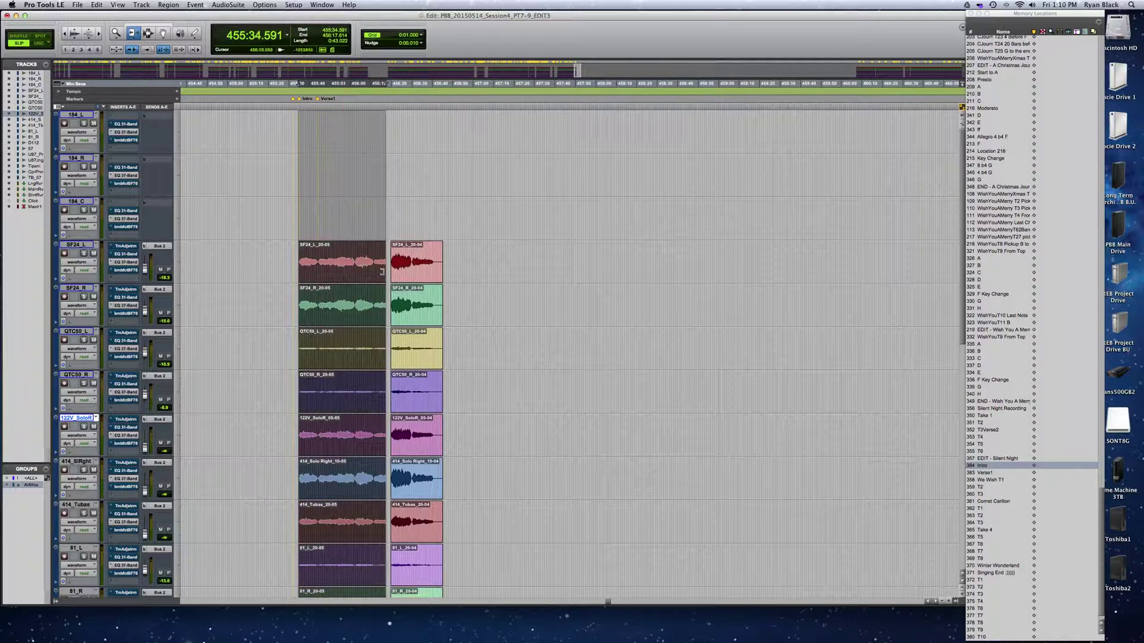
click(385, 276)
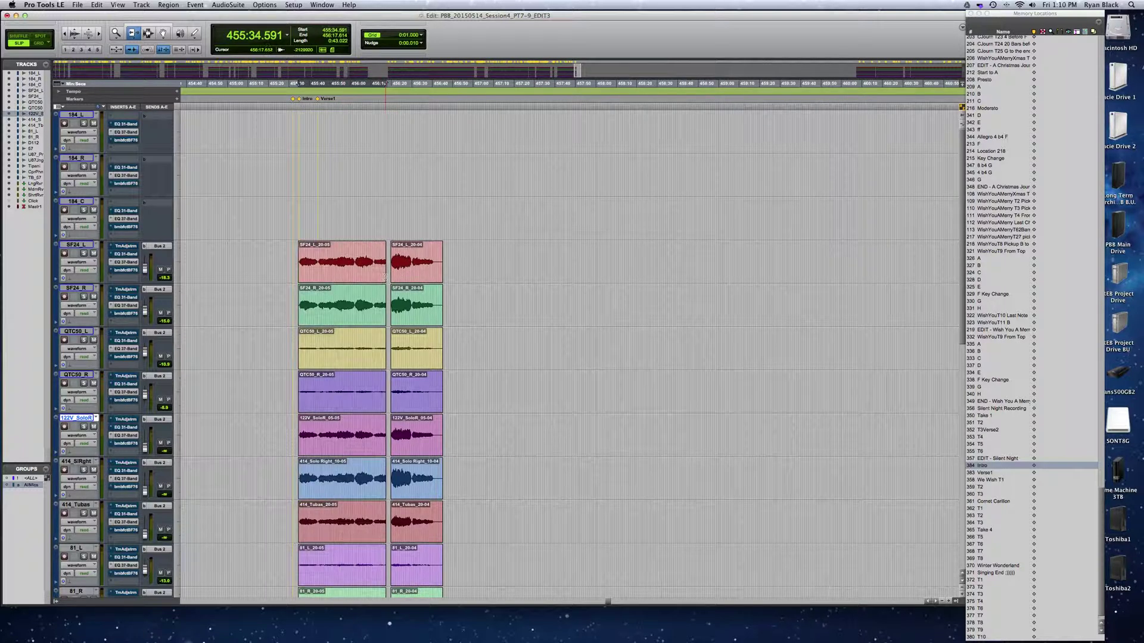
click(387, 276)
drag(392, 277, 394, 277)
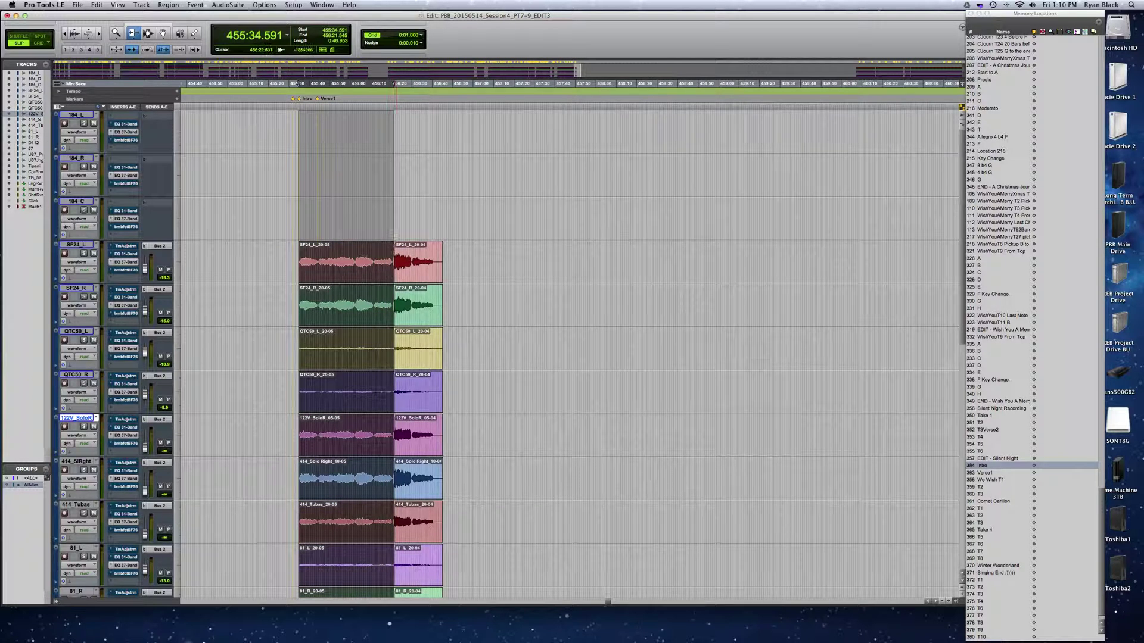
- Move the pasted verse-ending clip on all grouped tracks so that it starts at 456:23.183, clear of the preceding clip
scroll(570, 358, right, 5)
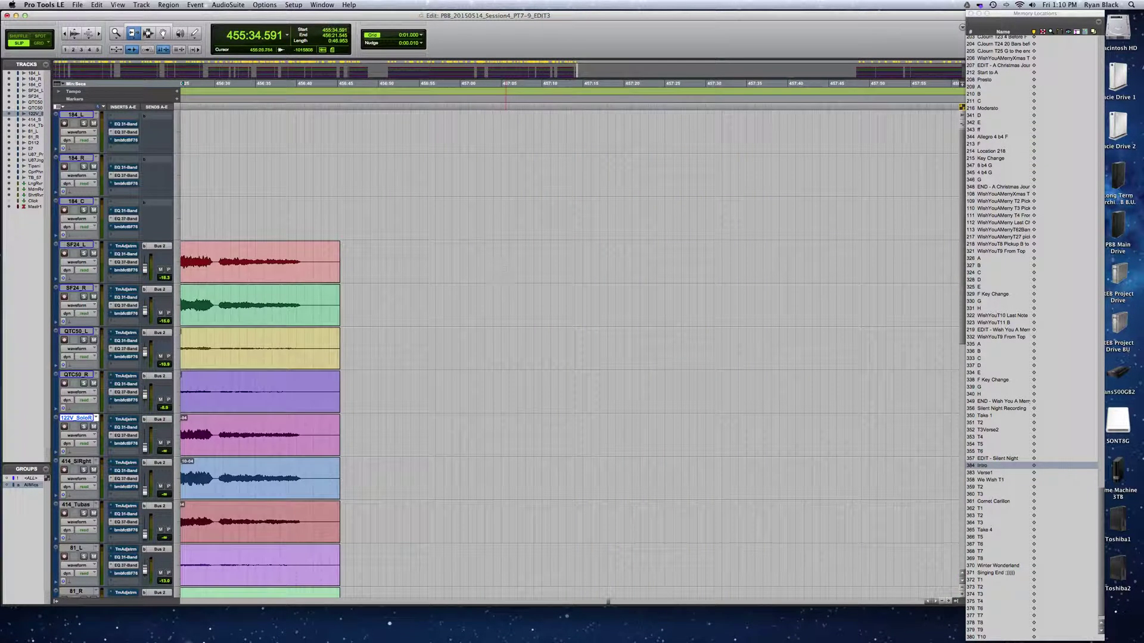
scroll(441, 269, left, 5)
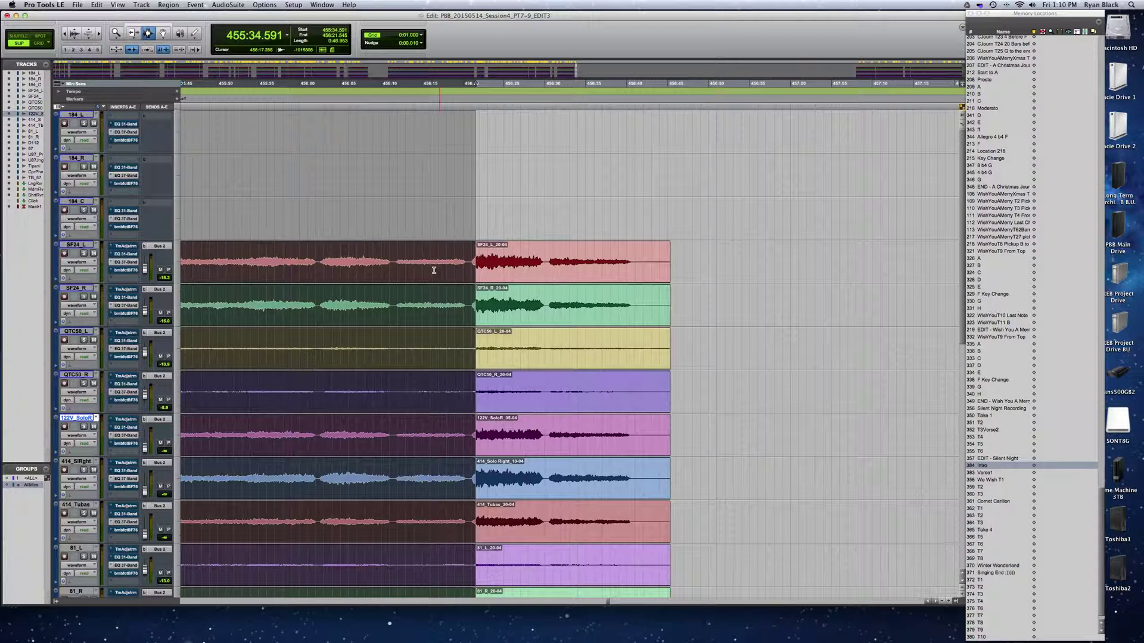
click(433, 270)
click(536, 270)
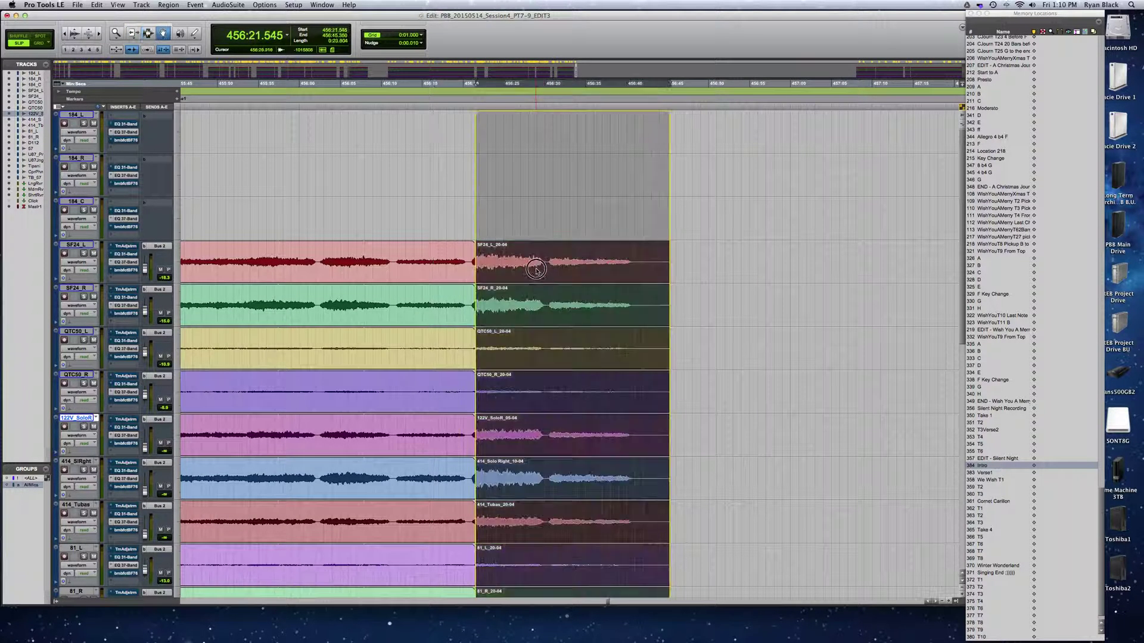
drag(536, 269, 495, 277)
key(super+w)
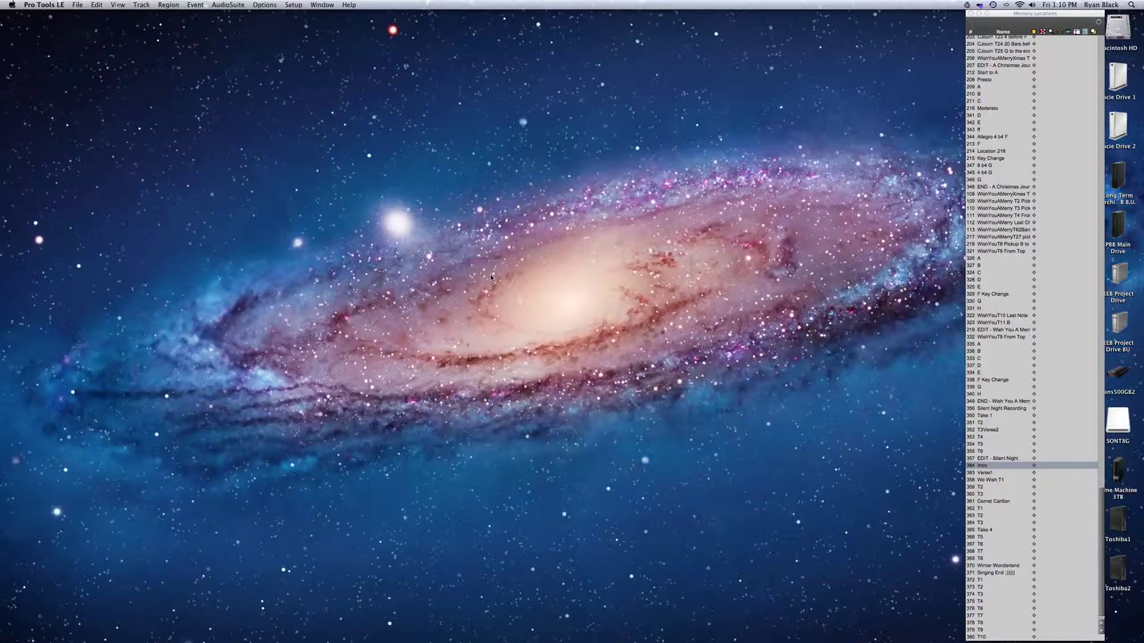
key(super+equal)
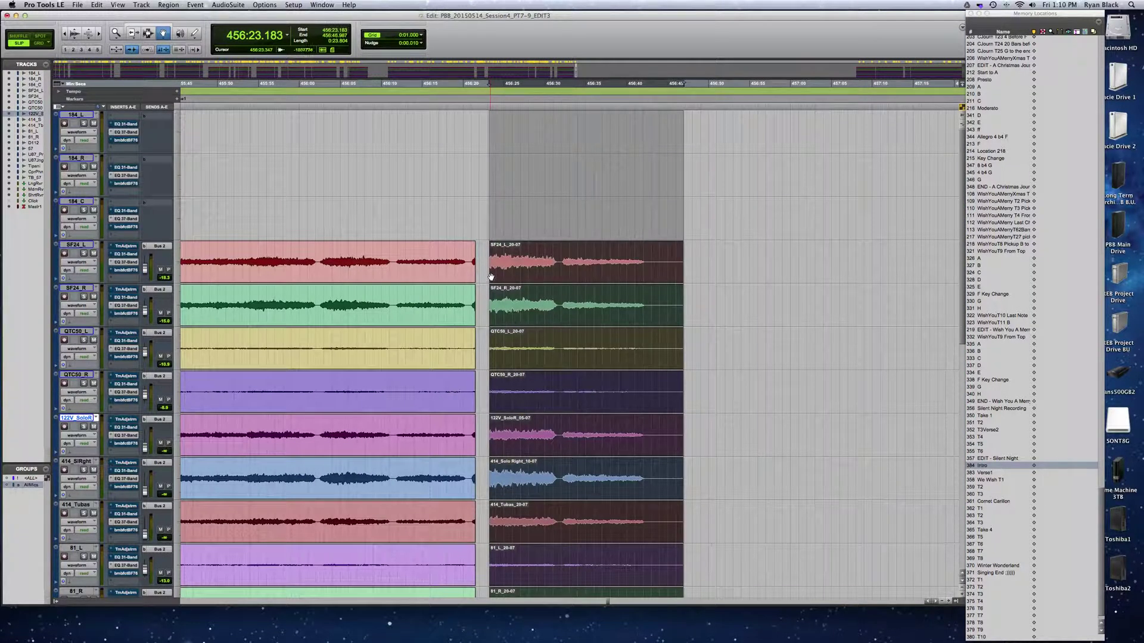
- Trim the start of the pasted verse-ending clip on all grouped tracks to its first note, at 456:21.900
key(F6)
mouse_move(491, 274)
mouse_down()
mouse_move(470, 270)
mouse_move(473, 281)
mouse_up()
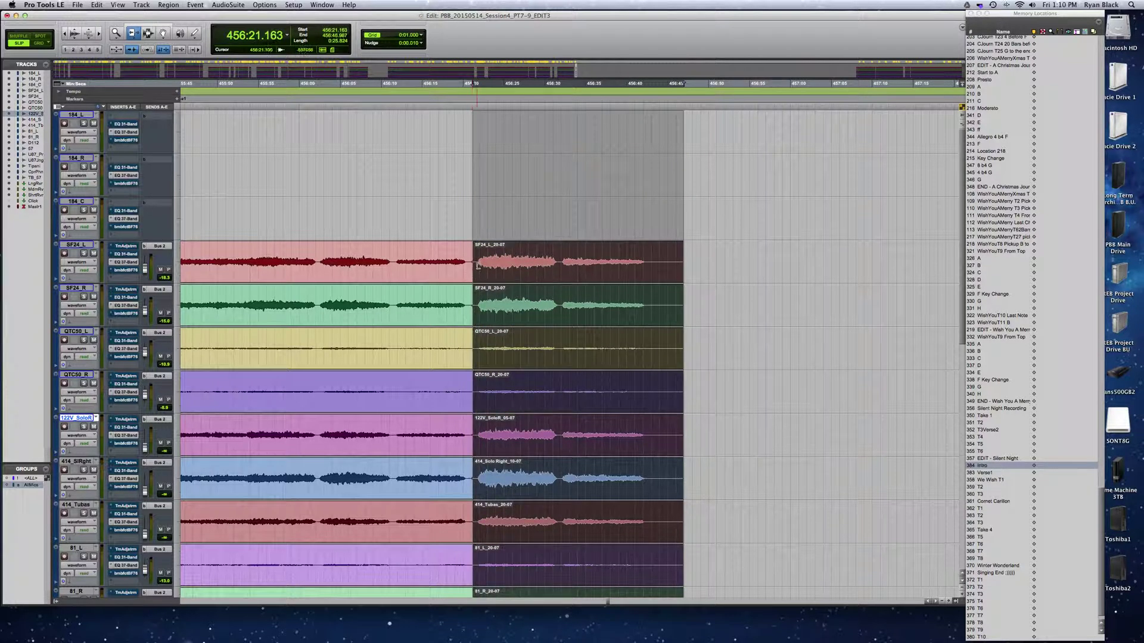
key(super+bracketright)
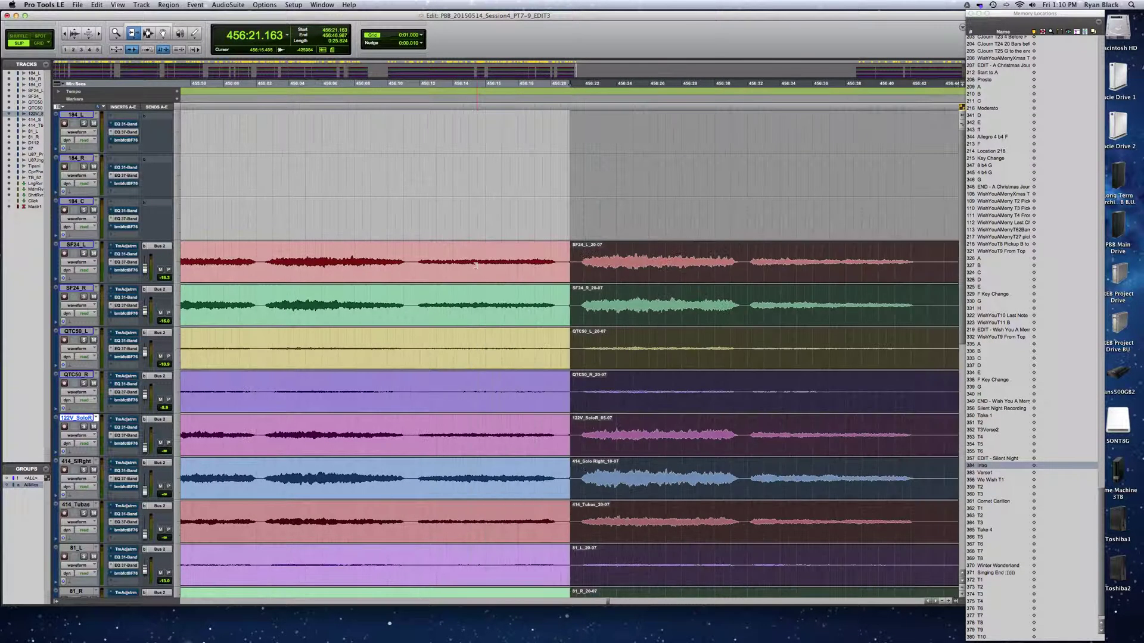
click(582, 264)
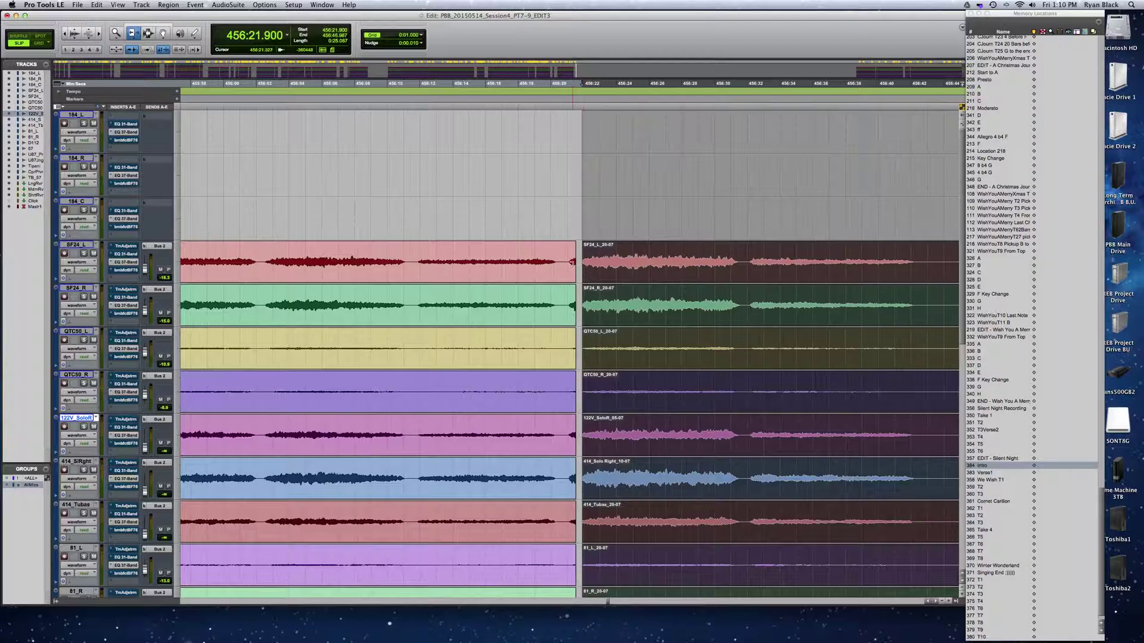
key(super+bracketright)
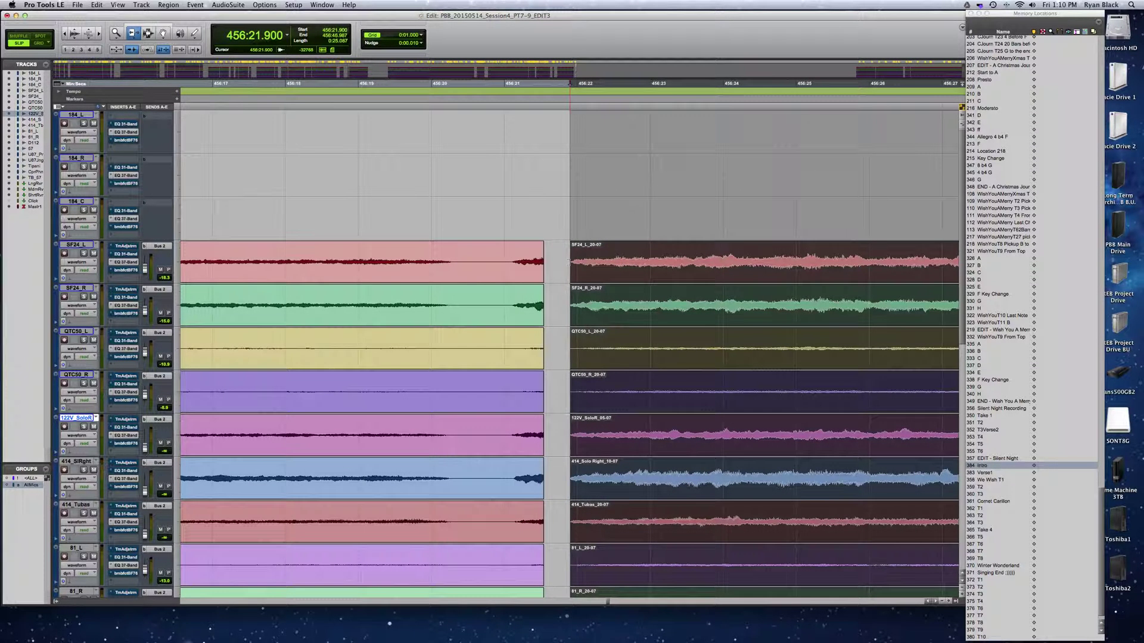
- Move the verse-ending clip on all grouped tracks earlier so that it starts at 456:21.102, over the end of the intro clip
key(F8)
drag(581, 262, 522, 267)
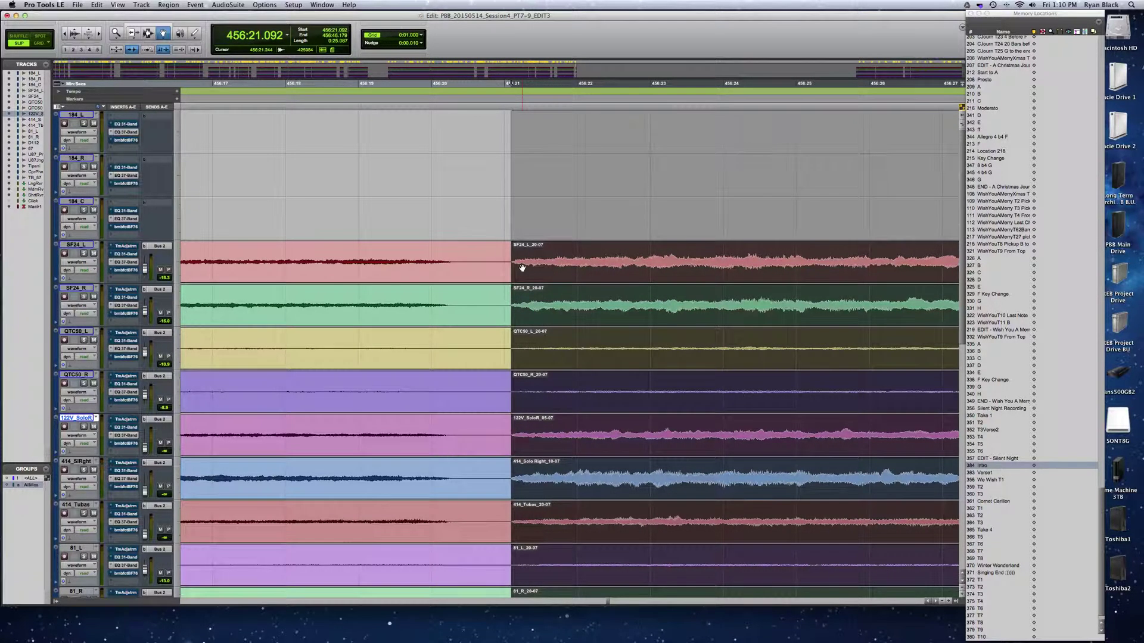
key(KP_Add)
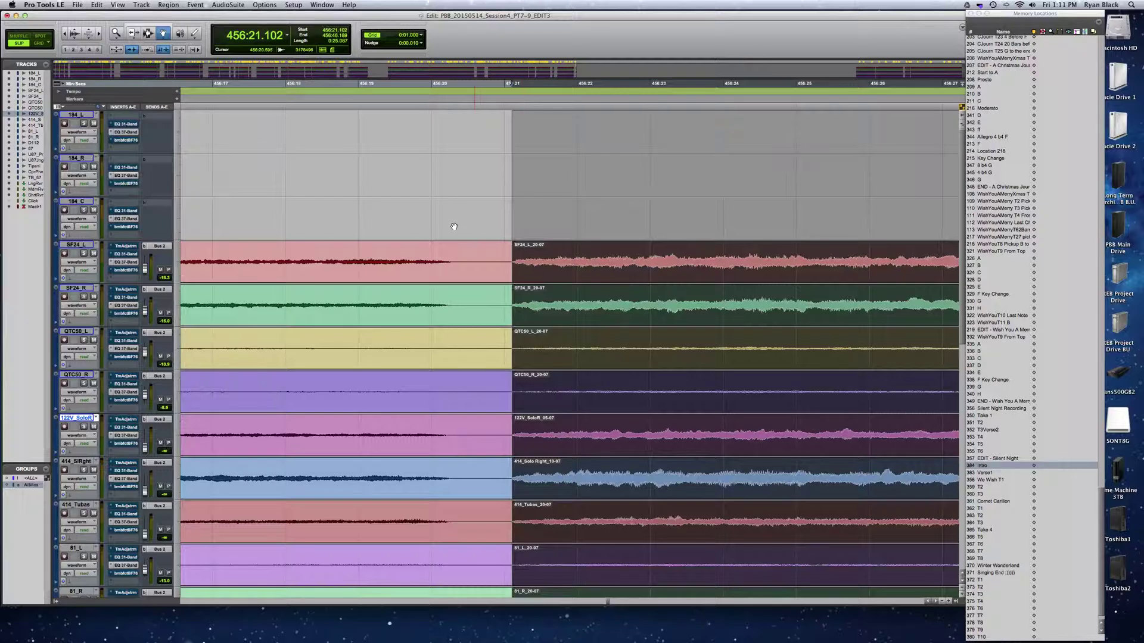
- Listen to the join between the intro and verse-ending clips by playing twice from 456:17.602
key(F7)
click(256, 268)
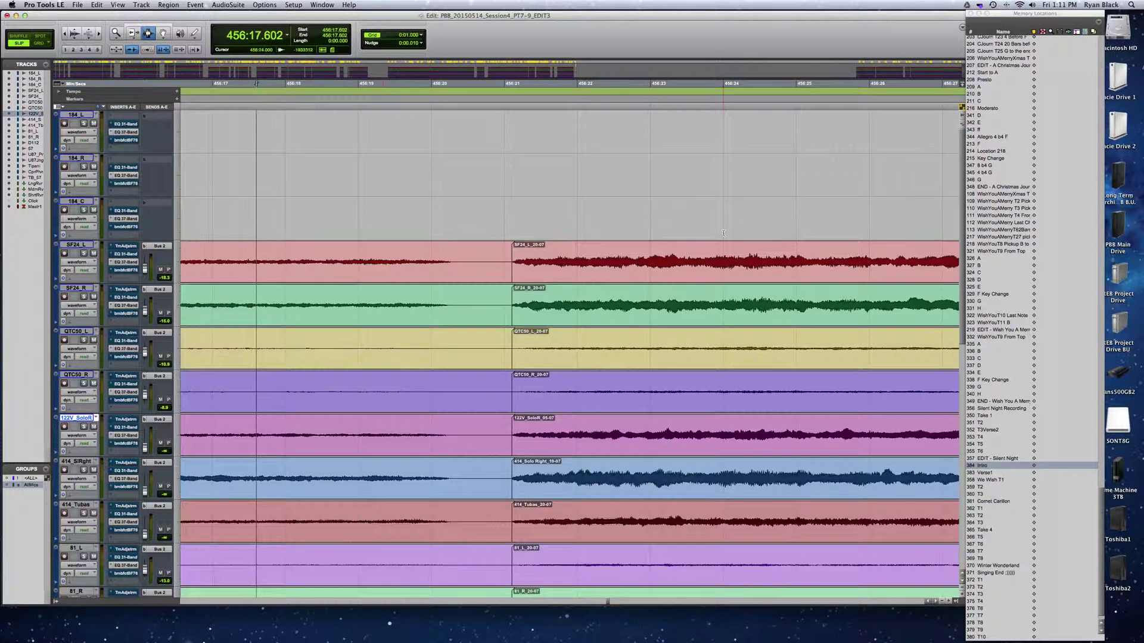
key(space)
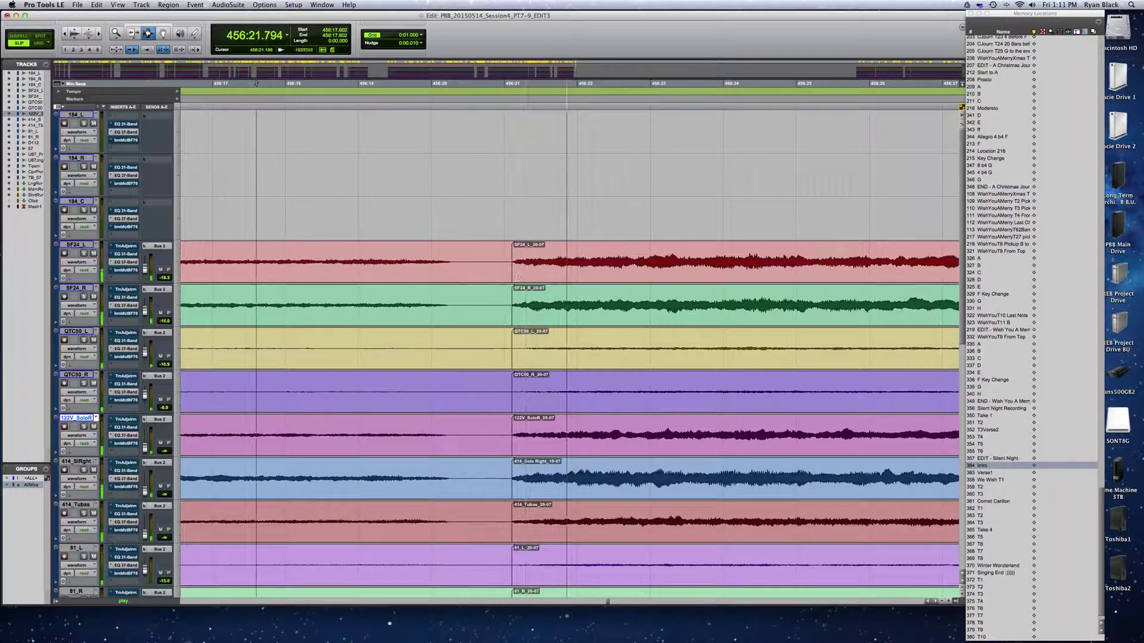
key(space)
key(space)
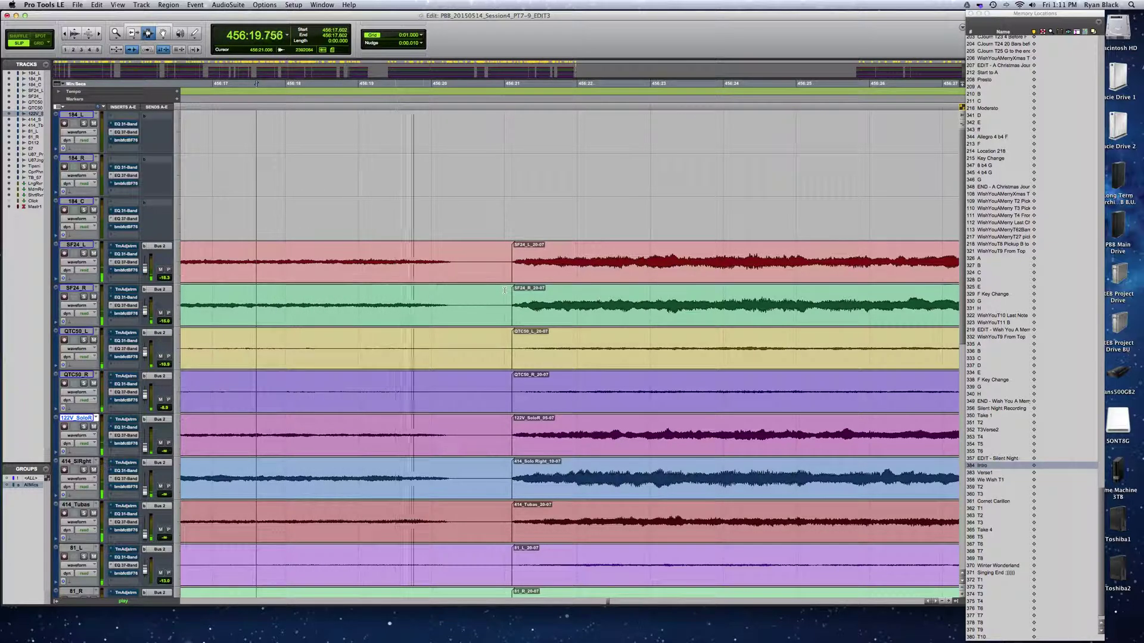
key(space)
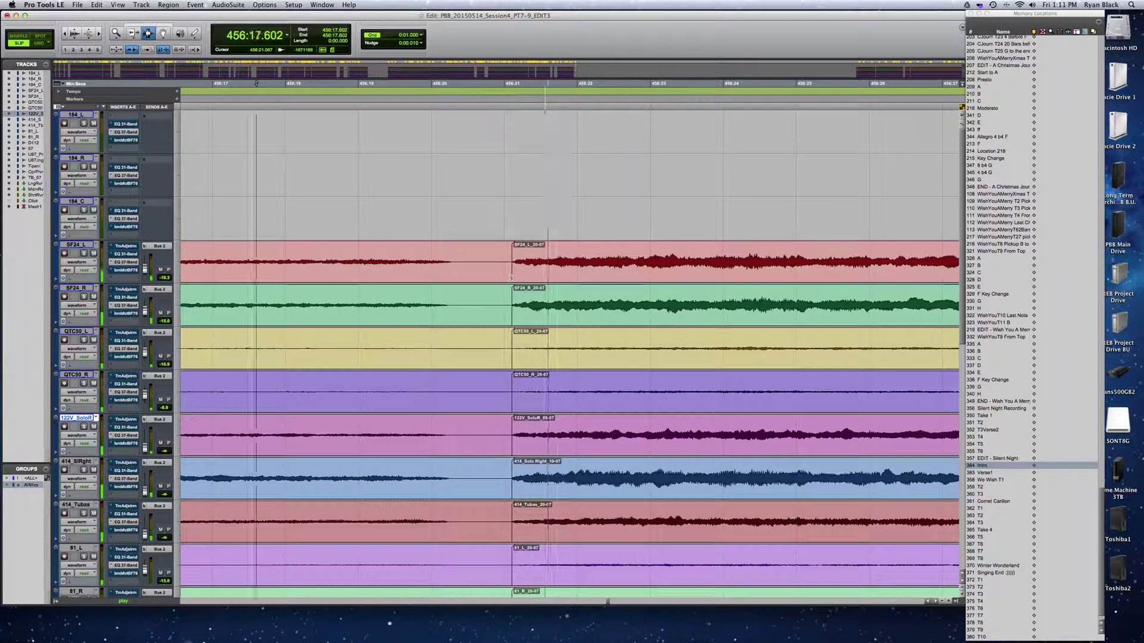
- Try extending the start of the verse-ending clip on all grouped tracks earlier, to 456:21.065
key(F7)
click(510, 277)
key(alt+shift+Return)
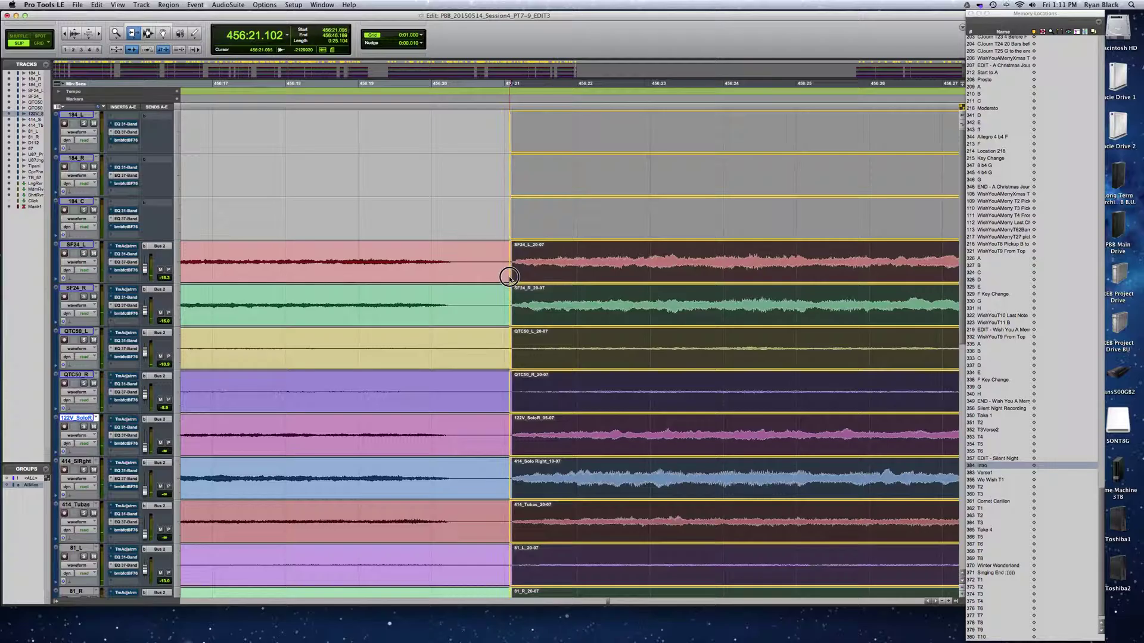
- Audition the adjusted join by playing from 456:18.085 and again from 456:18.875
click(298, 275)
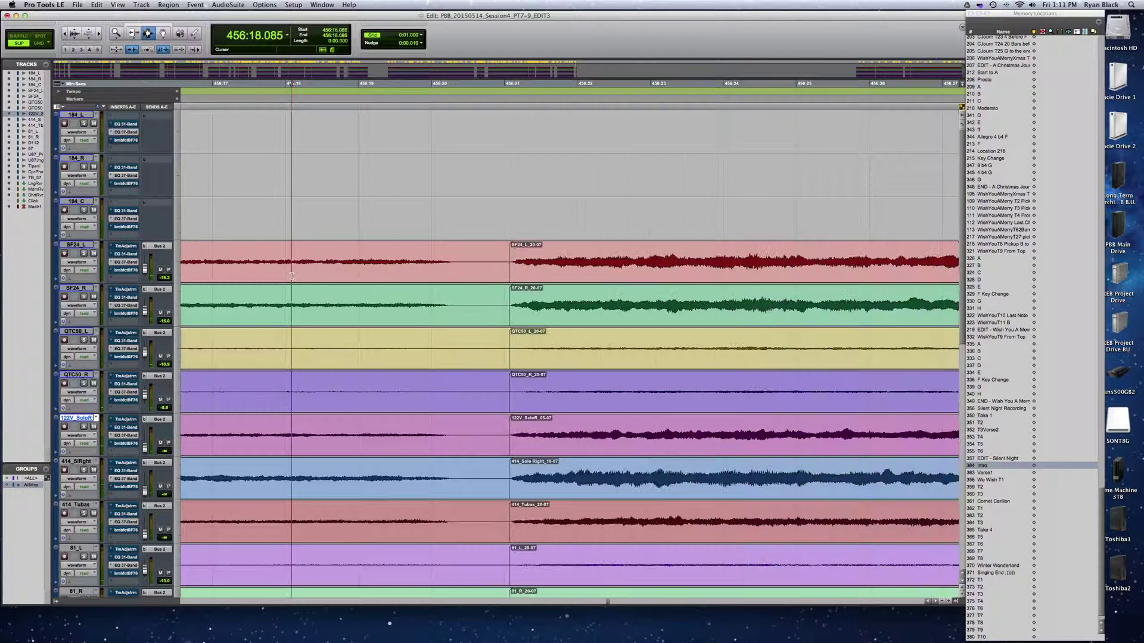
key(space)
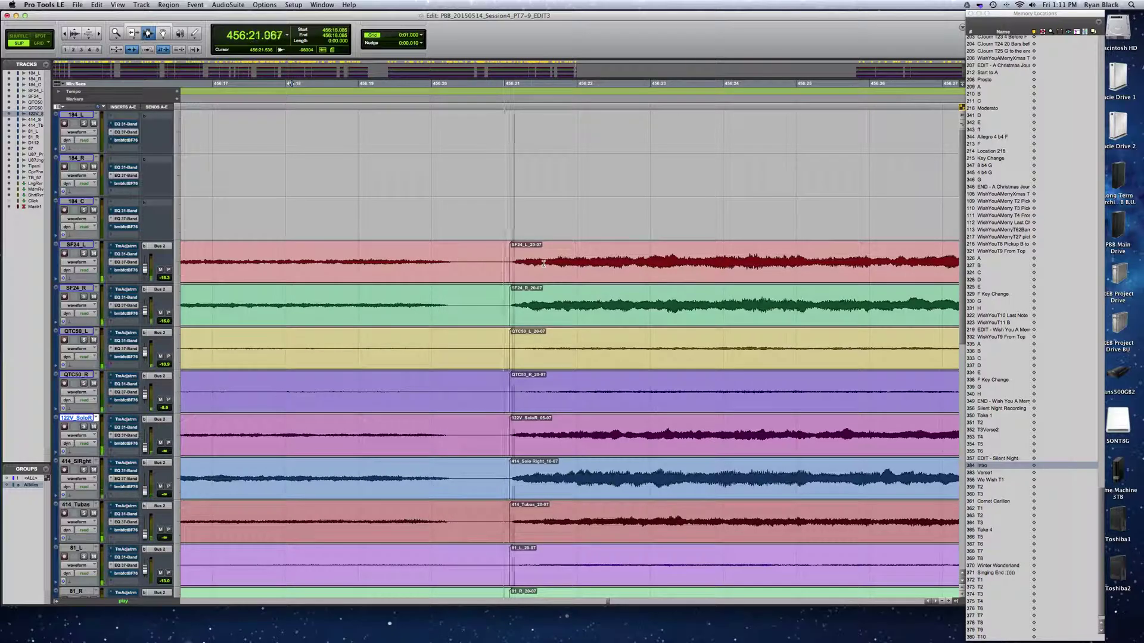
key(space)
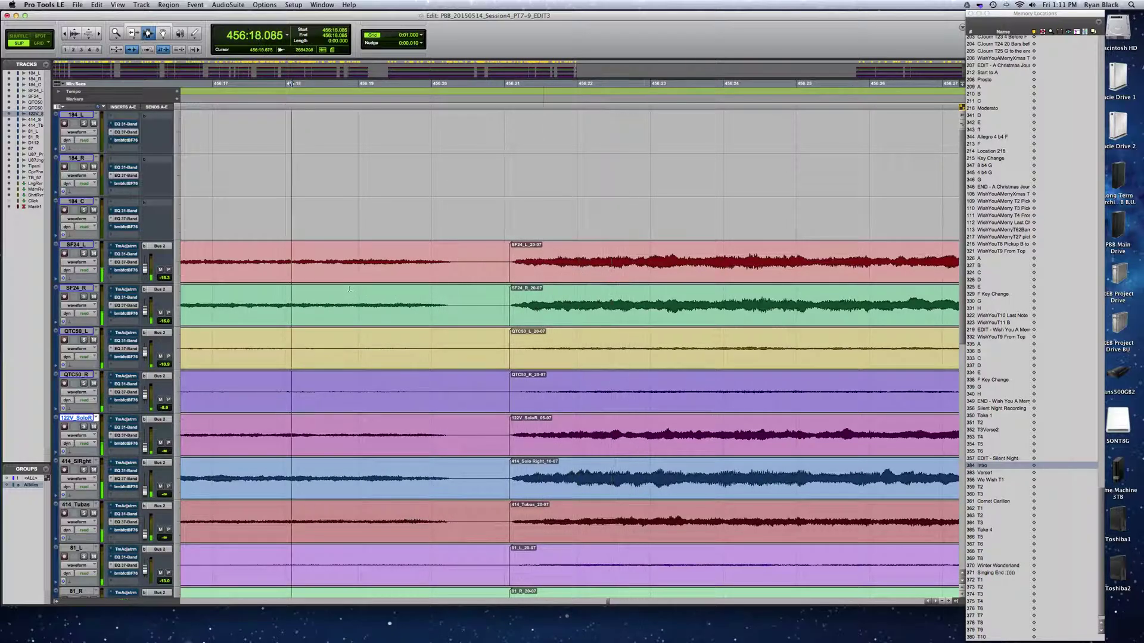
click(349, 289)
key(space)
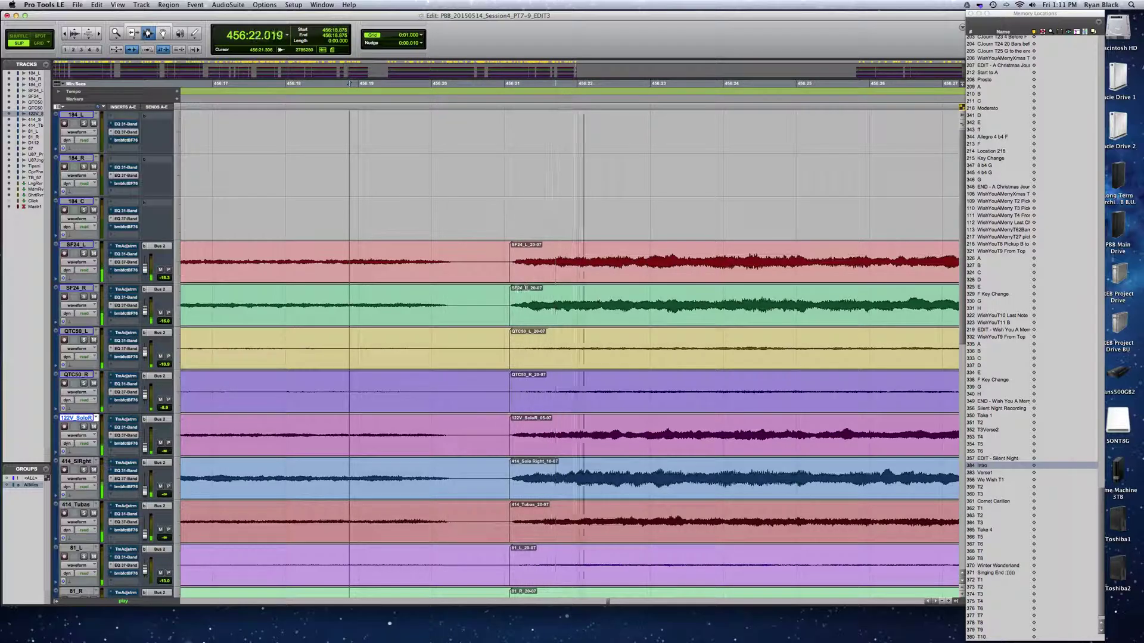
key(space)
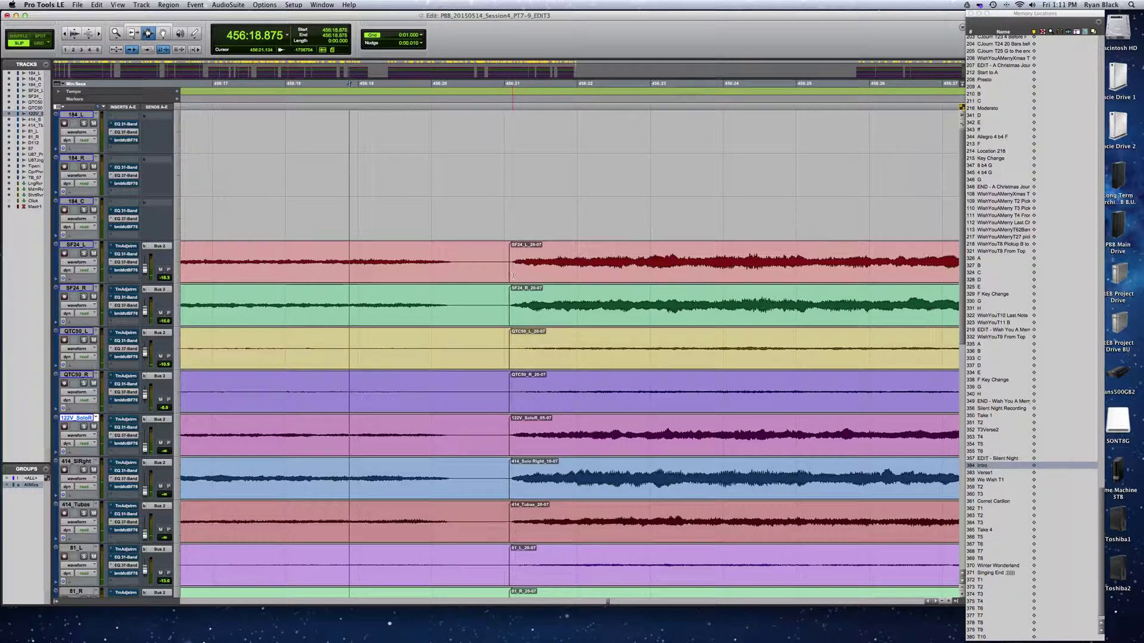
- Crossfade the join on all grouped tracks from 456:21.070 to 456:21.117 with standard equal-power curves
double_click(511, 273)
drag(512, 272, 517, 273)
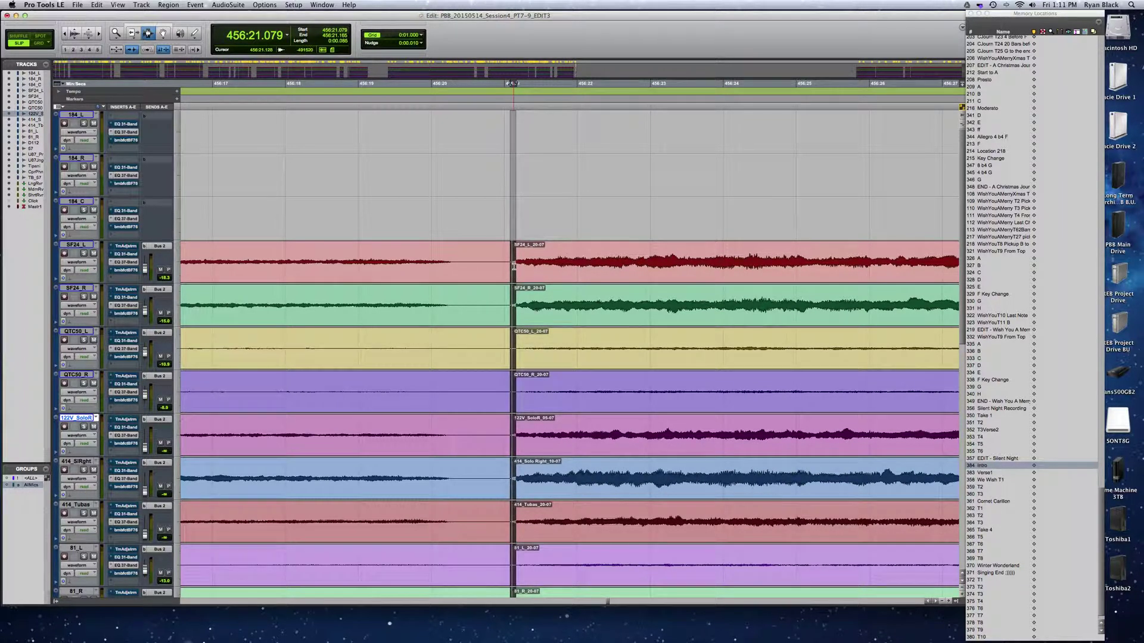
key(super+bracketright)
key(super+bracketright)
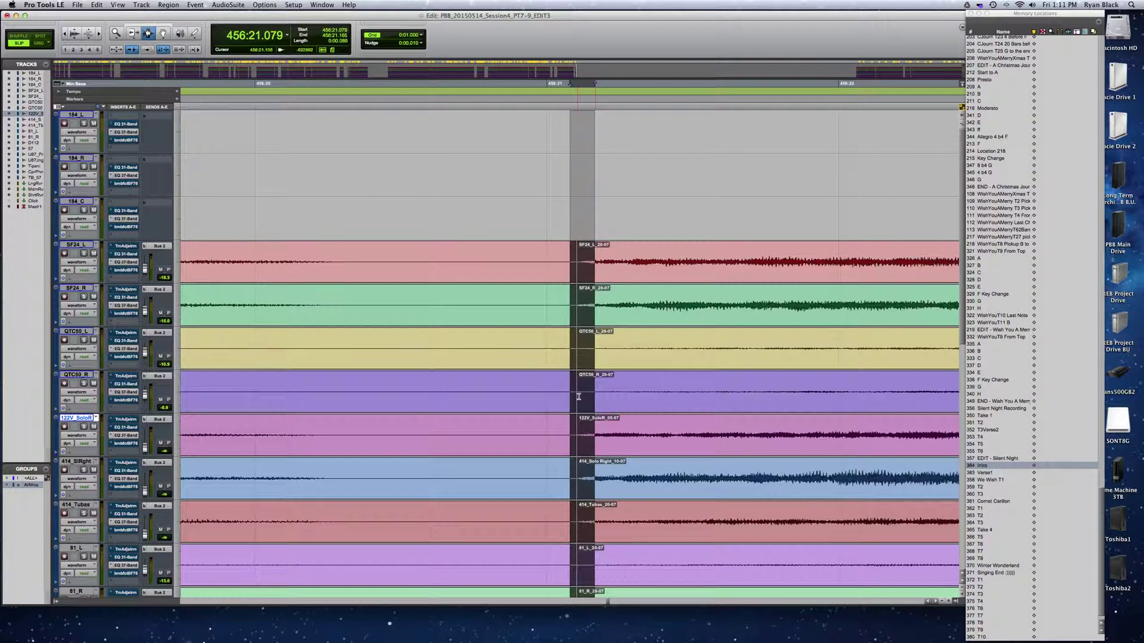
click(582, 420)
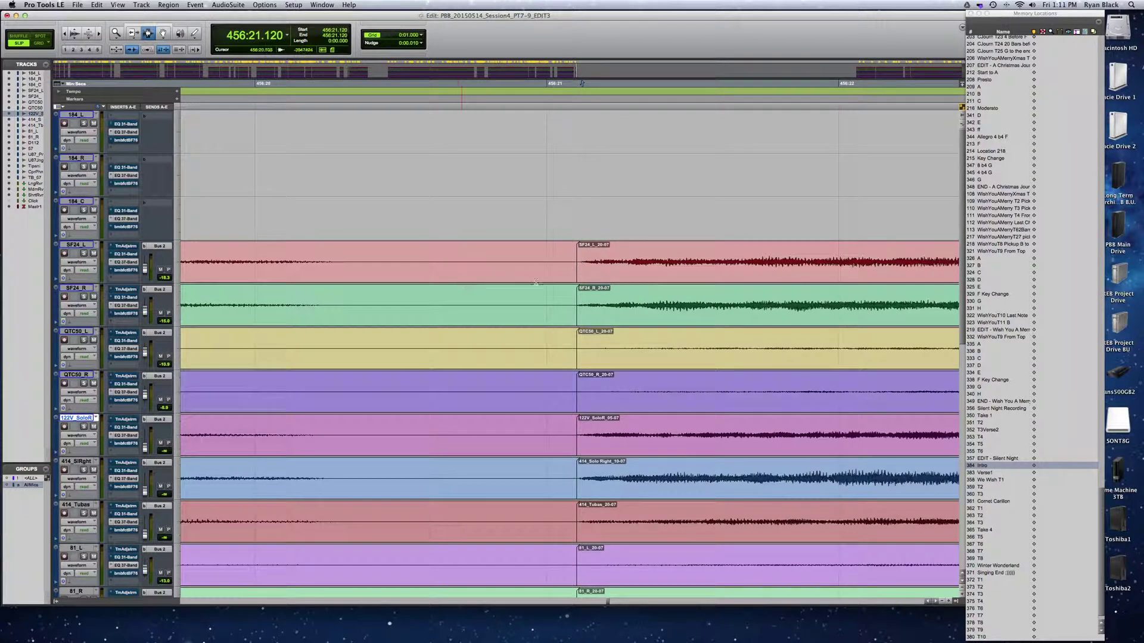
drag(580, 268, 567, 268)
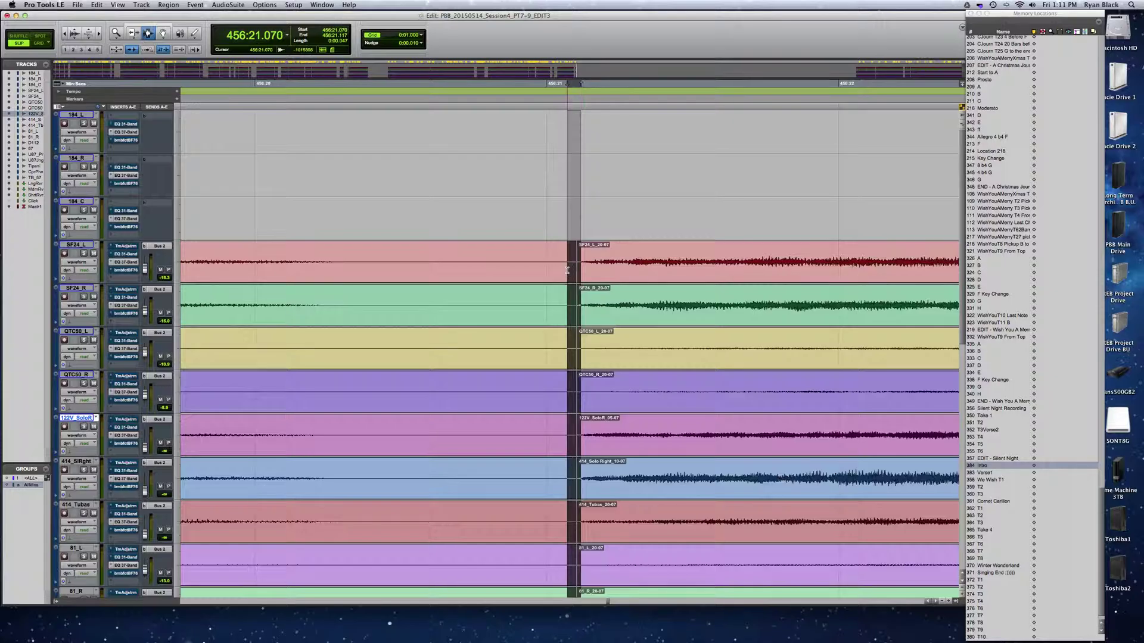
key(super+f)
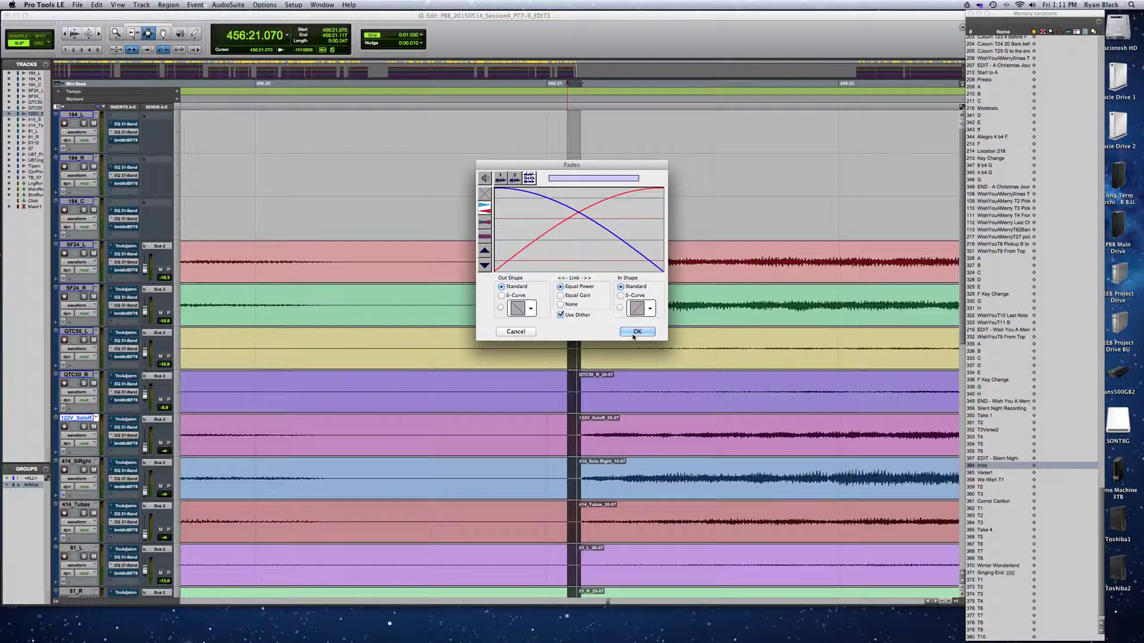
click(640, 331)
- Play from 456:18.997 to hear the crossfaded join
key(super+bracketleft)
key(super+bracketleft)
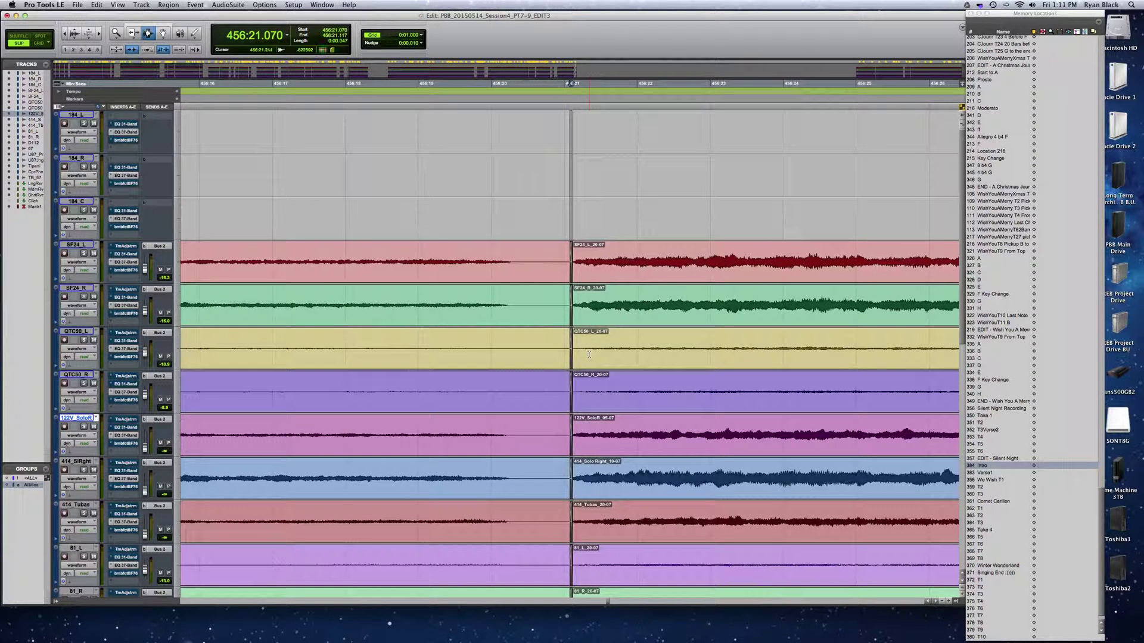
click(420, 327)
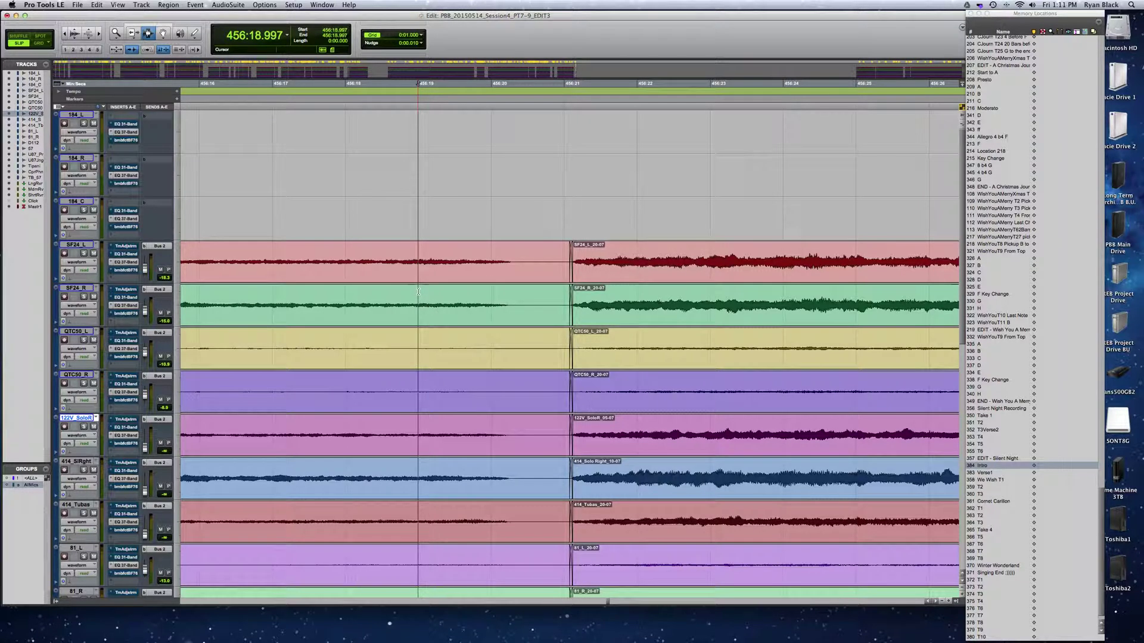
key(space)
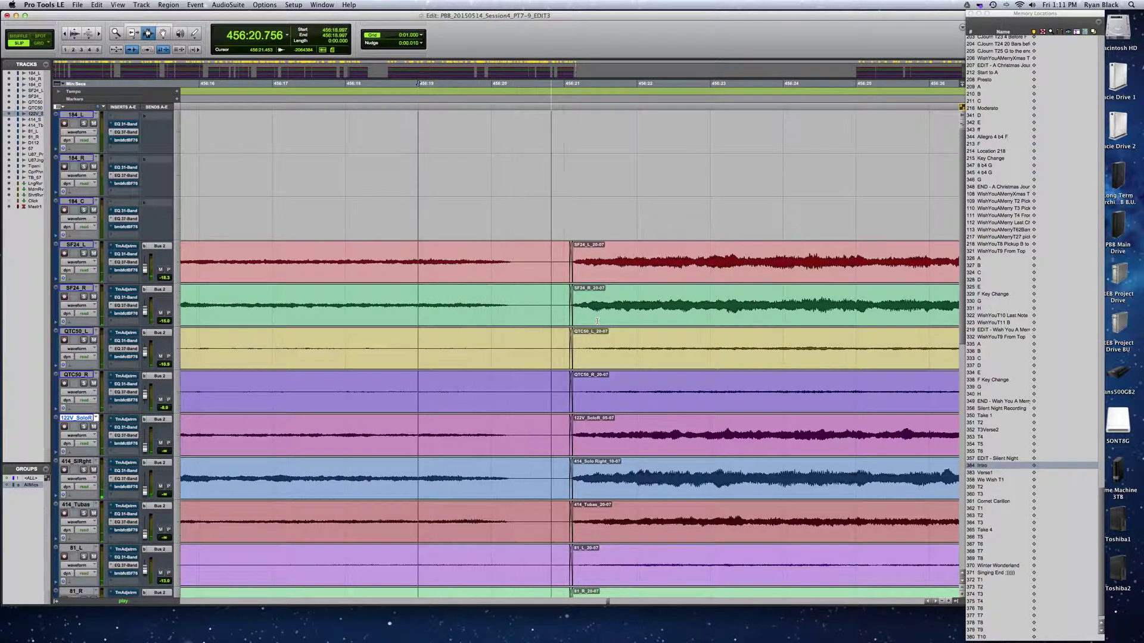
key(space)
- Remove the crossfade between the intro and verse-ending clips on all grouped tracks
key(super+bracketright)
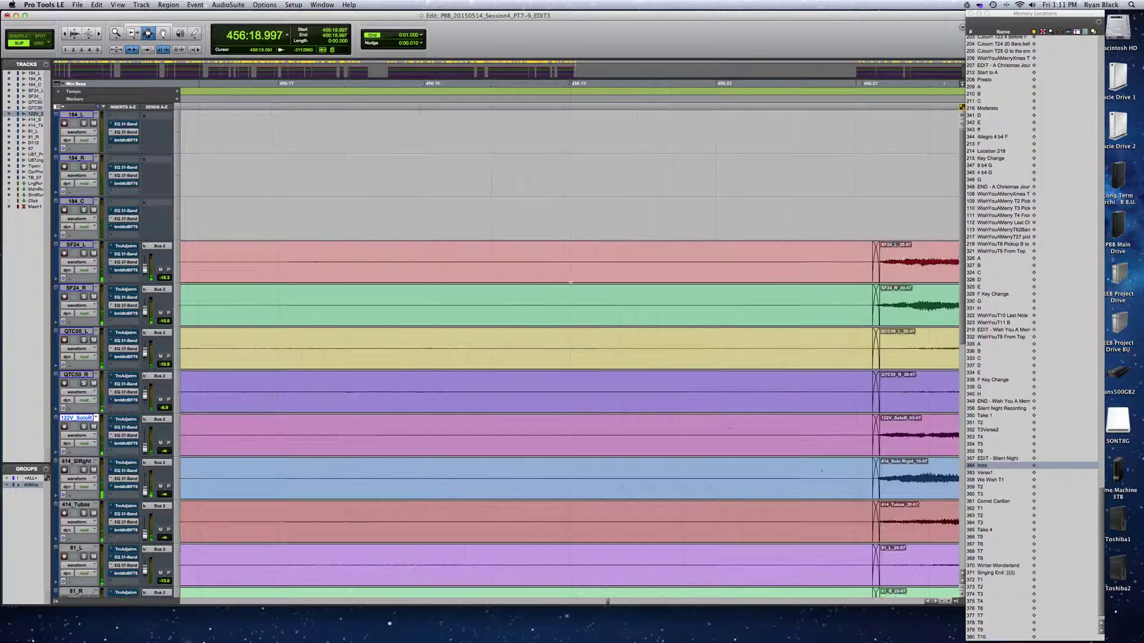
key(super+bracketleft)
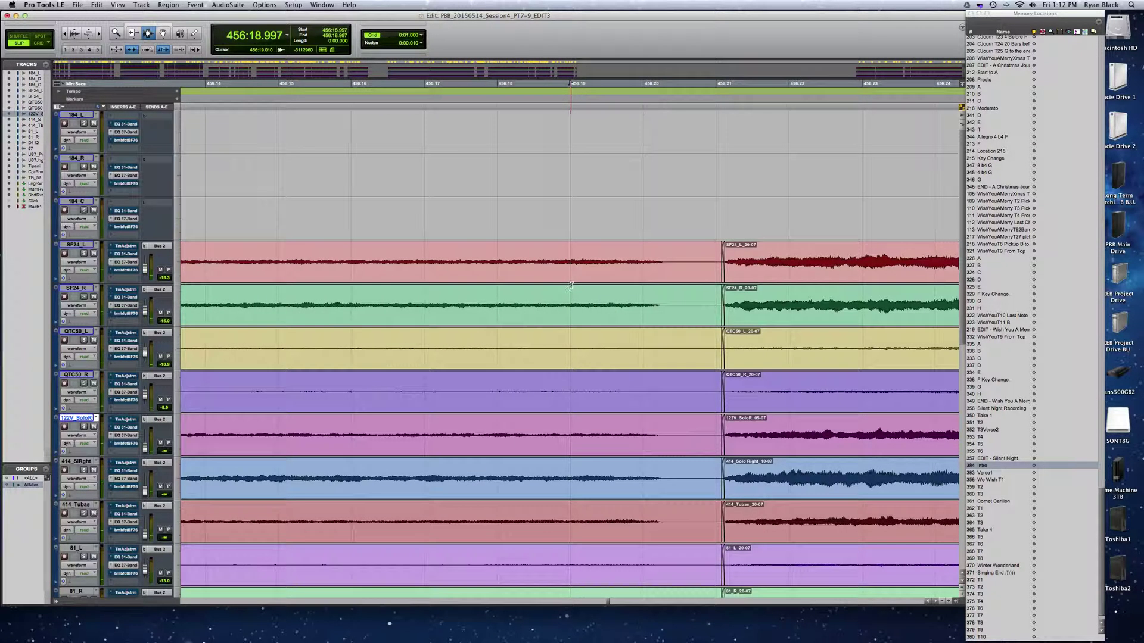
scroll(770, 278, right, 5)
double_click(611, 276)
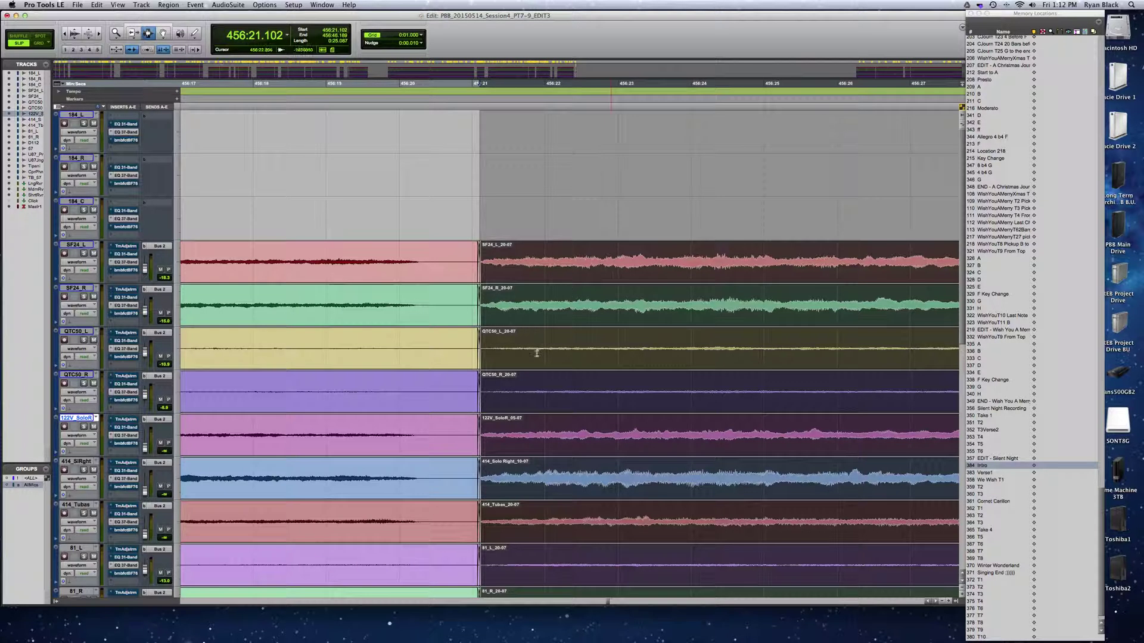
drag(479, 277, 484, 277)
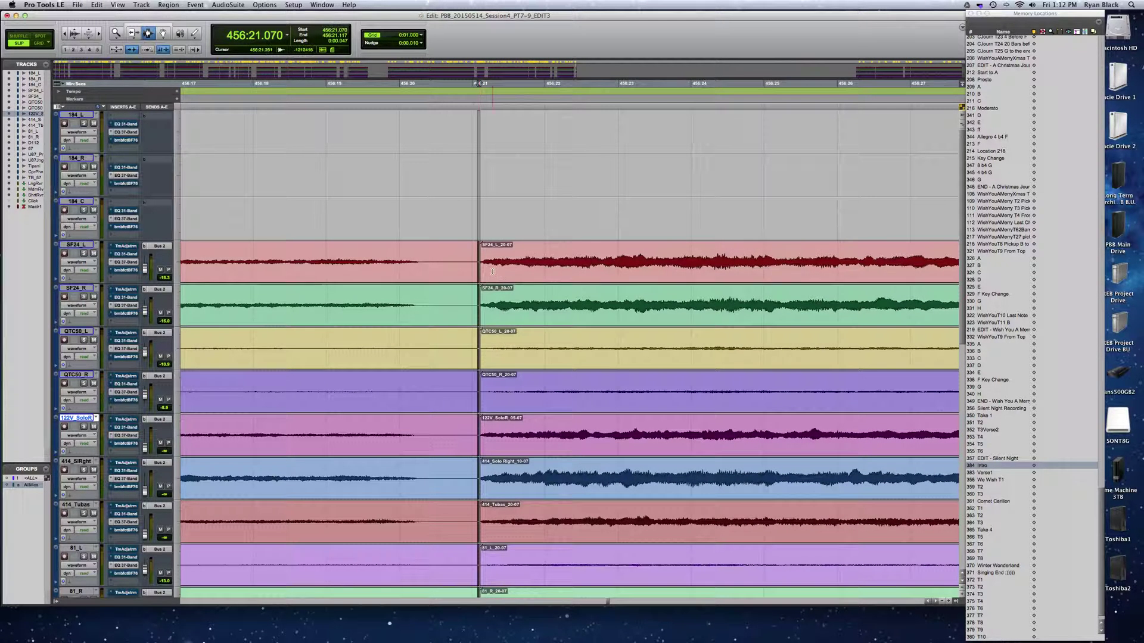
key(super+bracketright)
key(a)
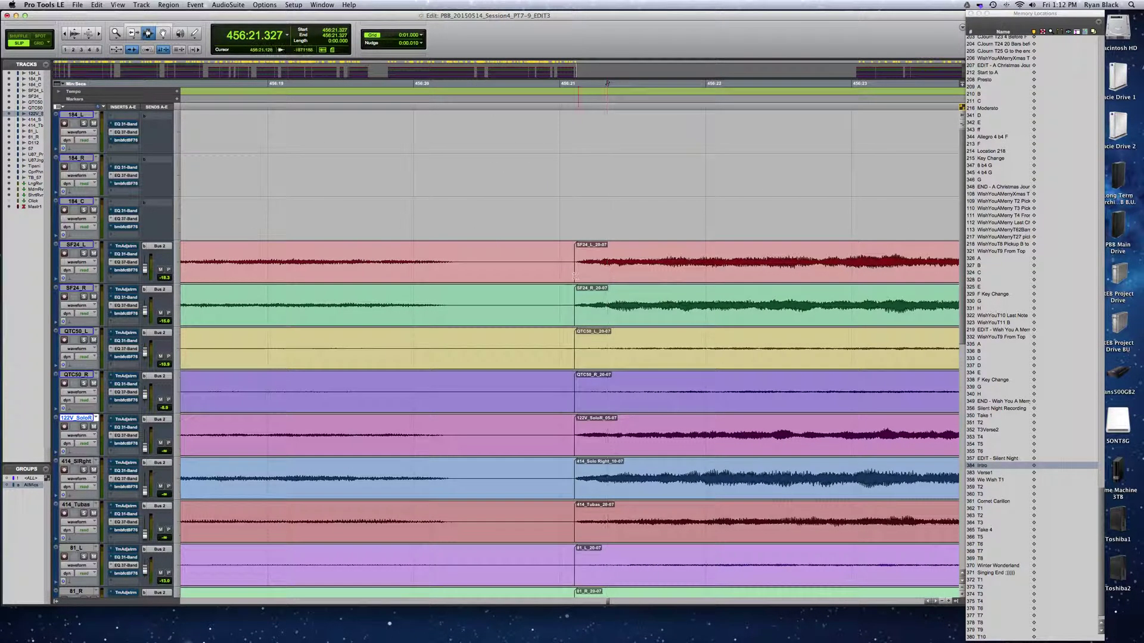
- Extend the start of the verse-ending clip on all grouped tracks slightly earlier, to about 456:21.09
key(F8)
click(573, 274)
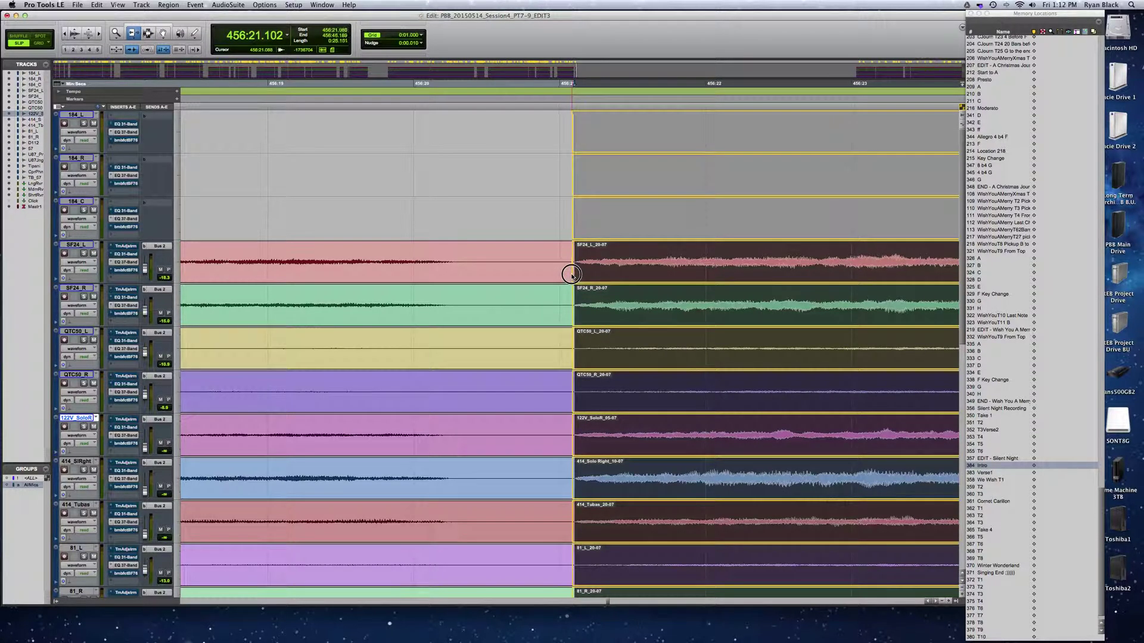
drag(572, 274, 571, 274)
key(F7)
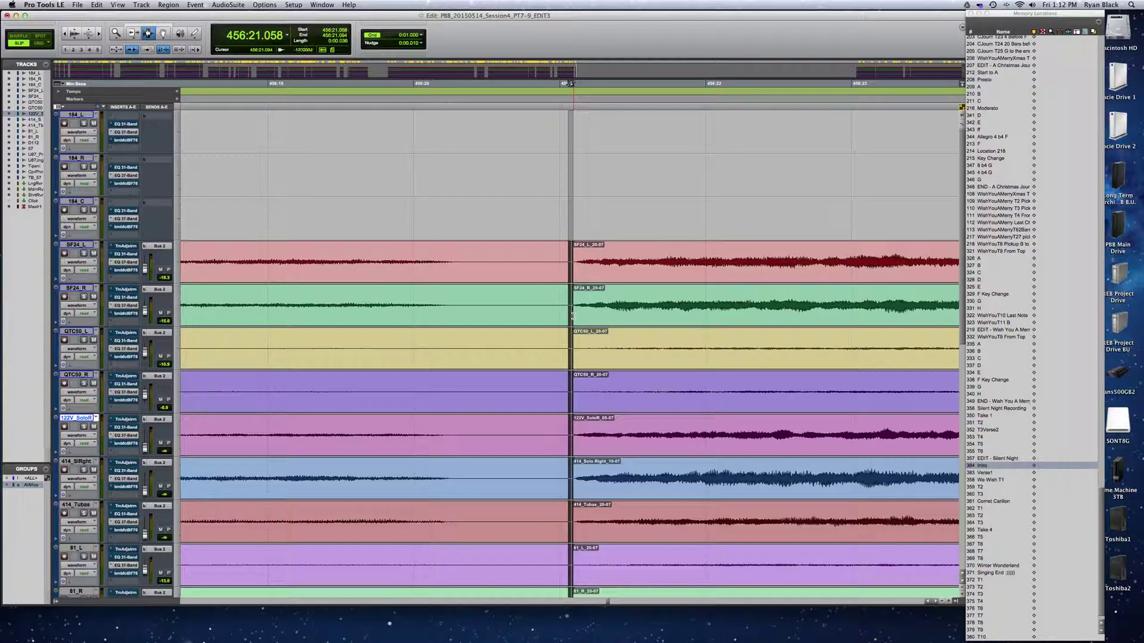
- Extend the end of the intro clip on all grouped tracks to 456:21.124, over the start of the verse-ending clip
key(super+bracketleft)
key(super+bracketright)
key(super+bracketright)
key(super+bracketright)
key(super+bracketright)
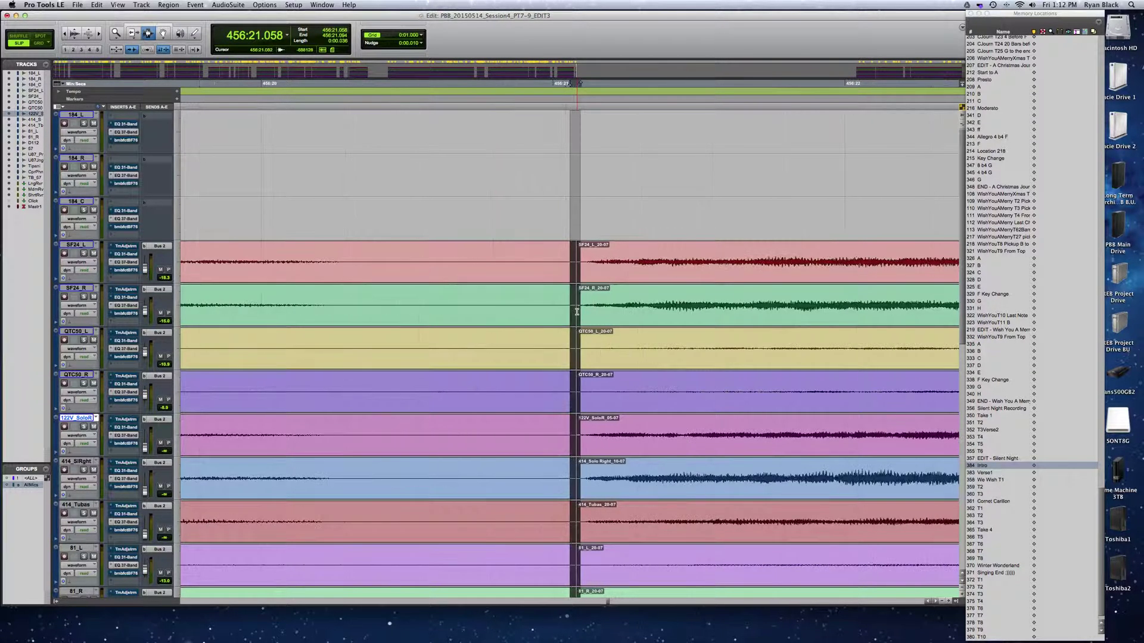
key(F6)
drag(592, 309, 650, 311)
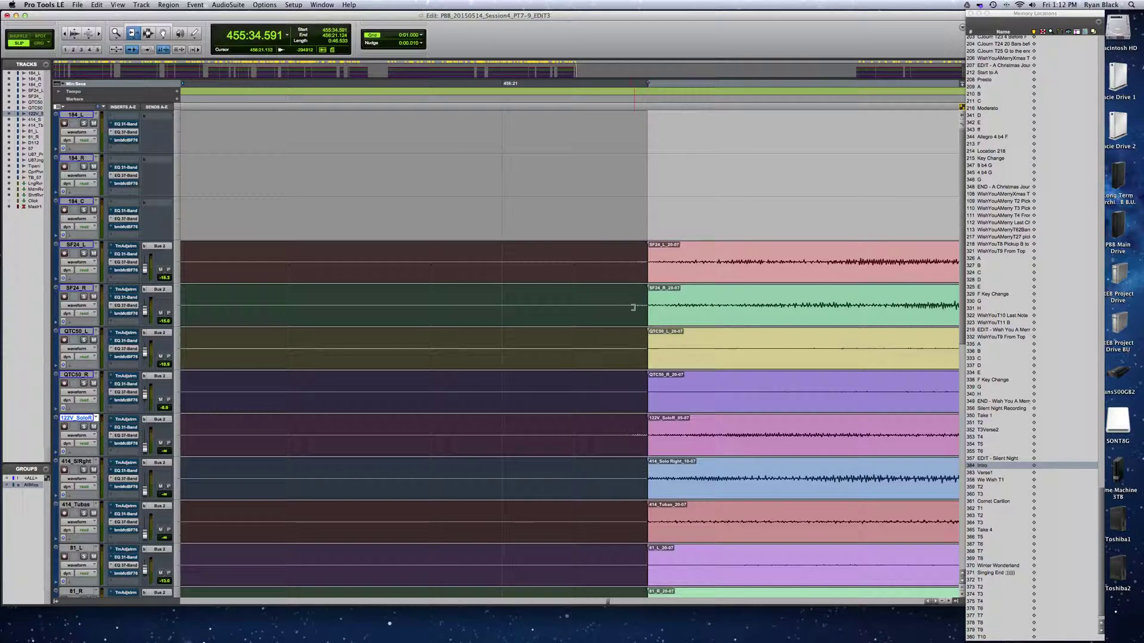
- Nudge the verse-ending clip on all grouped tracks 0.020 s later so that it starts at 456:21.144
key(F8)
click(668, 314)
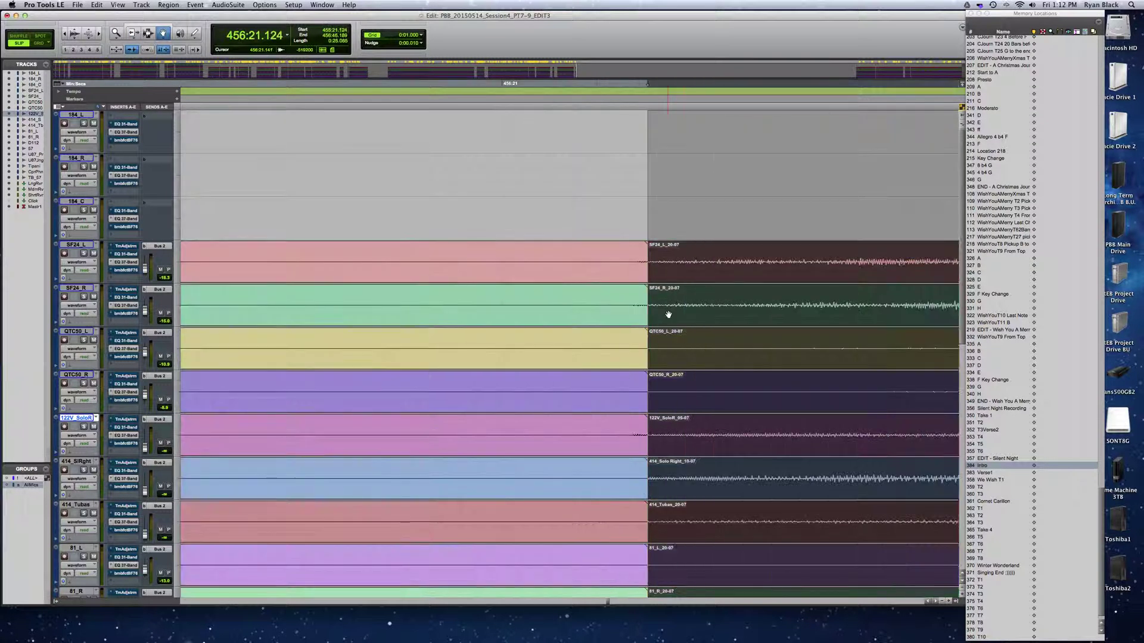
key(KP_Add)
key(KP_Add)
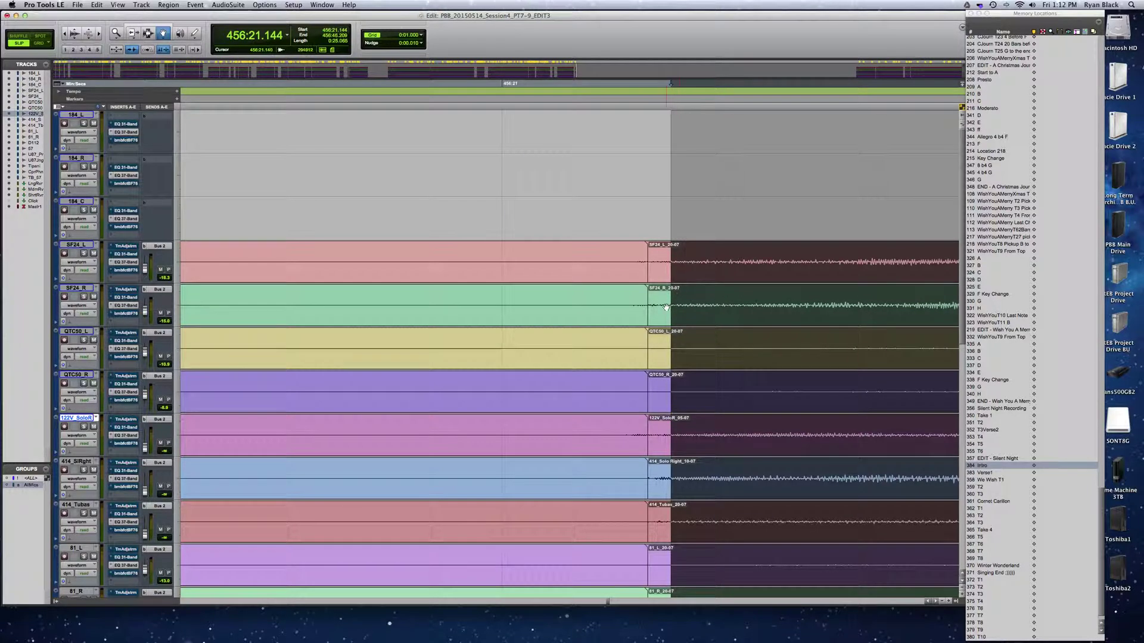
- Nudge the verse-ending clip another 0.020 s later on all grouped tracks and extend its start back to about 456:21.065
key(KP_Add)
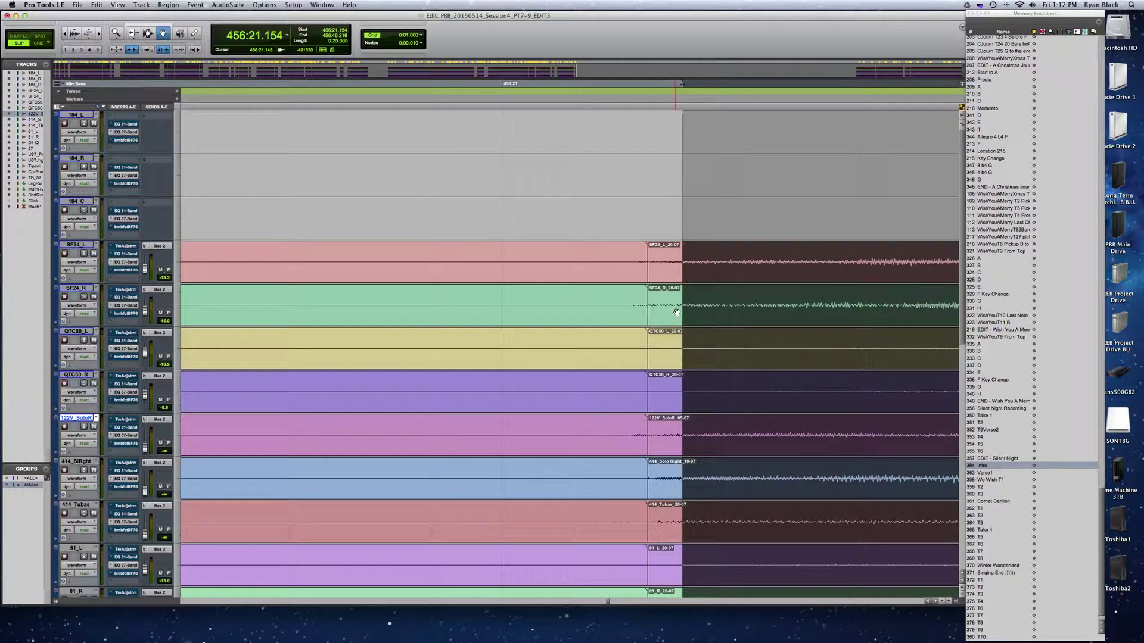
key(KP_Add)
key(F7)
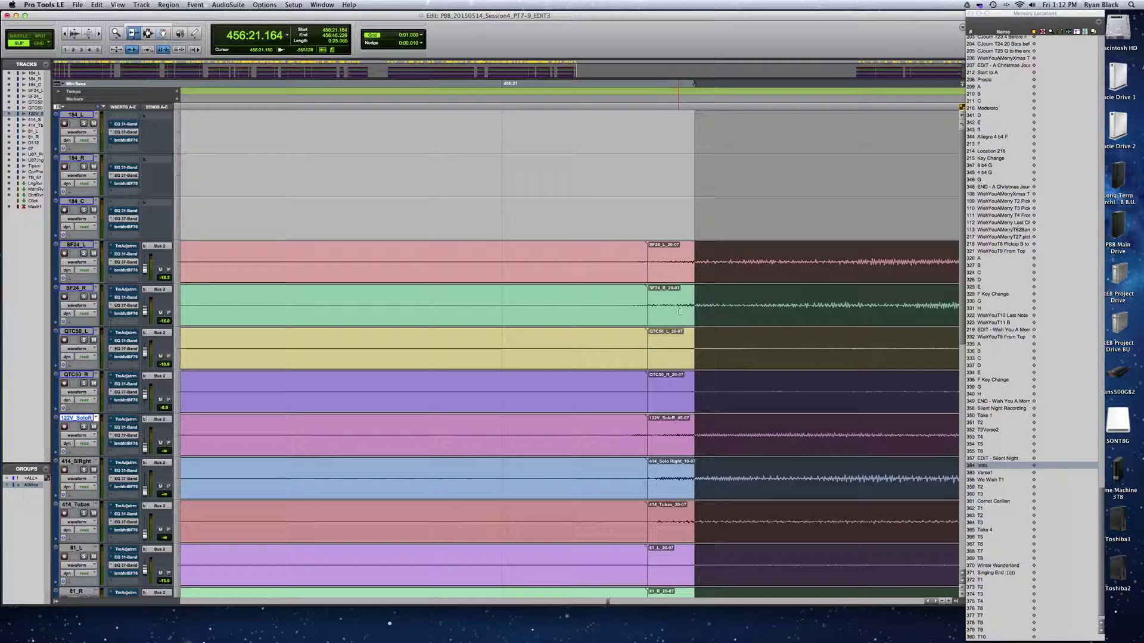
drag(660, 316, 630, 319)
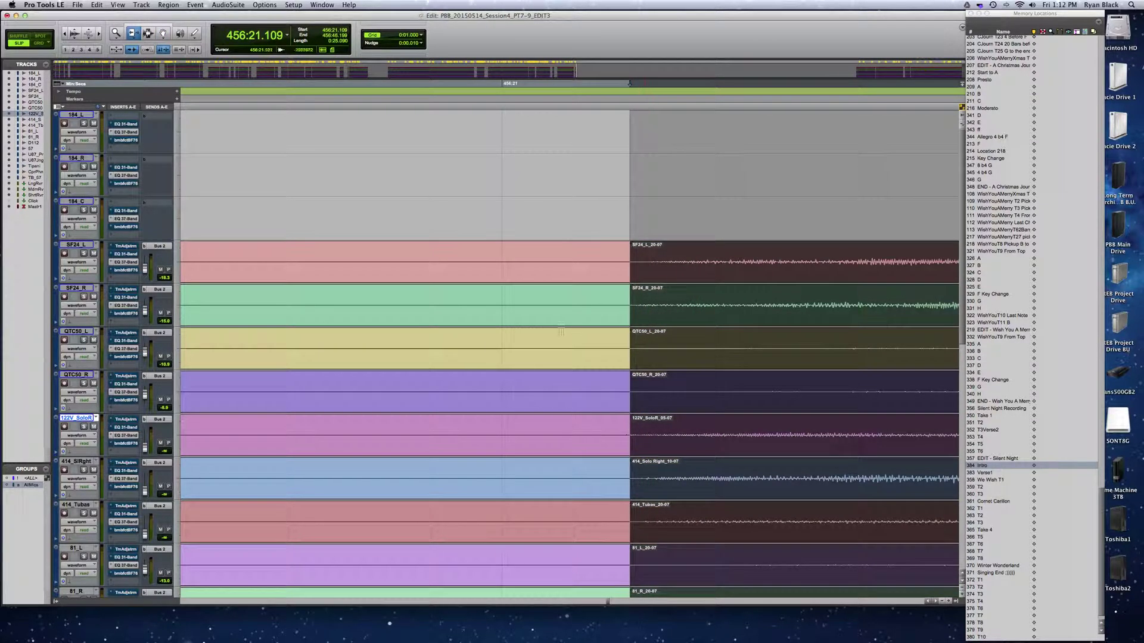
drag(630, 321, 606, 322)
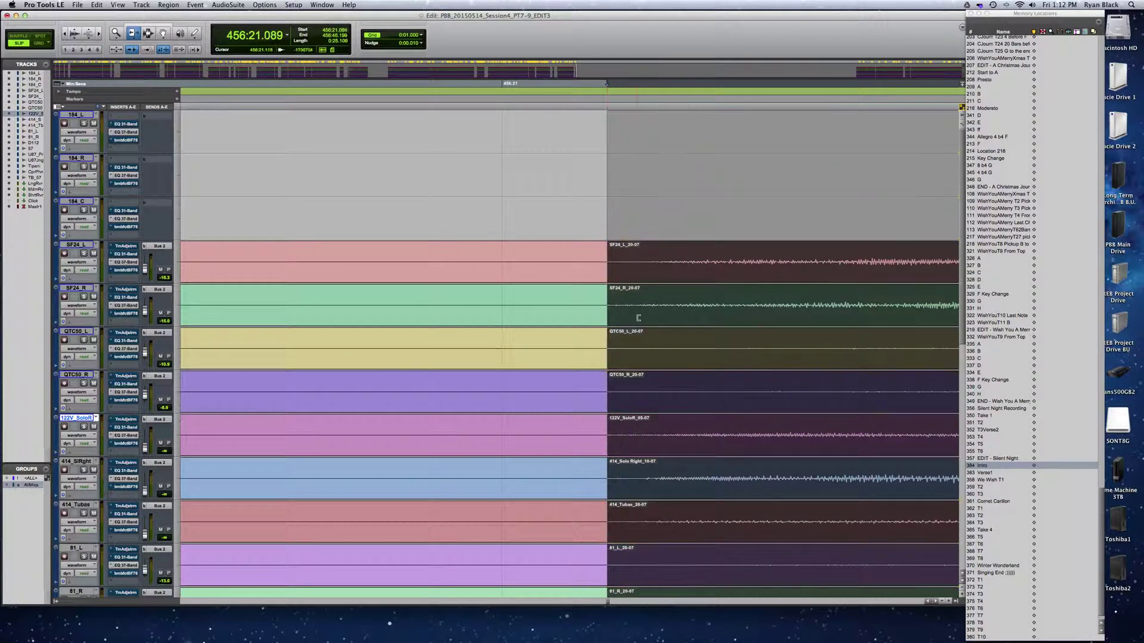
scroll(614, 319, down, 3)
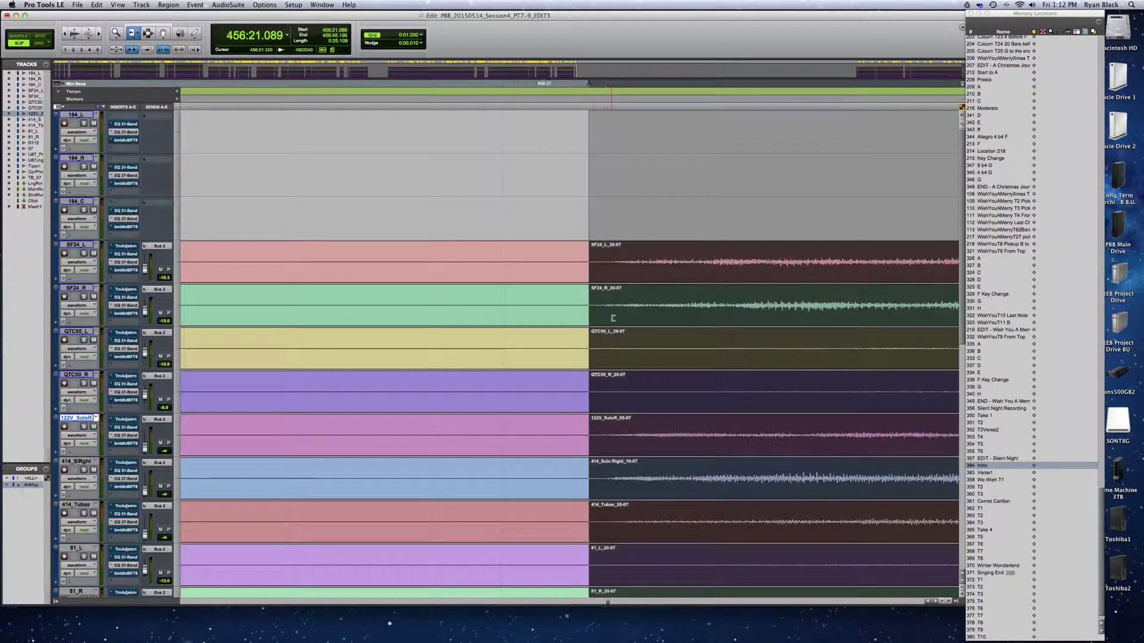
scroll(574, 310, up, 5)
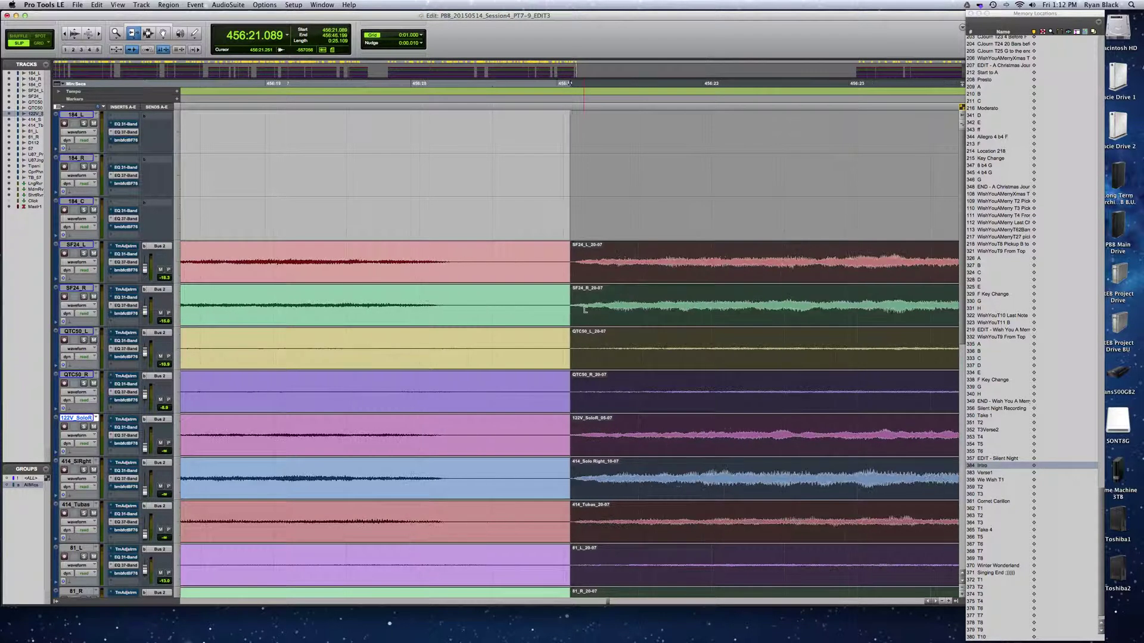
drag(574, 310, 555, 311)
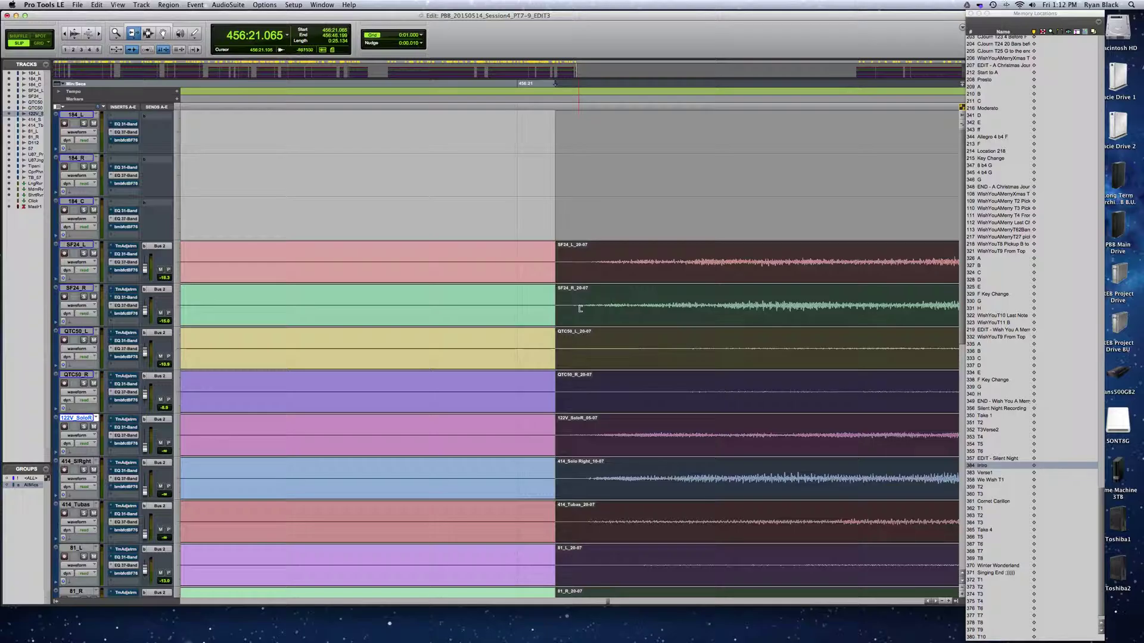
- Create an equal-power crossfade from 456:21.001 across the join between the intro and verse-ending clips on all grouped tracks
scroll(575, 308, down, 5)
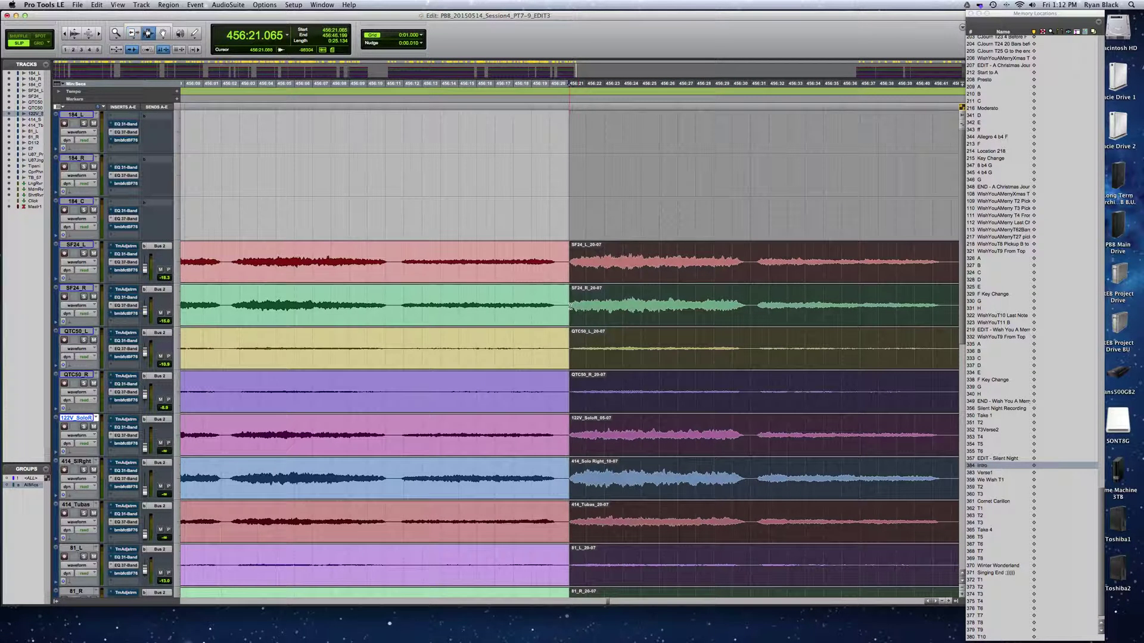
drag(569, 304, 572, 304)
scroll(568, 305, up, 4)
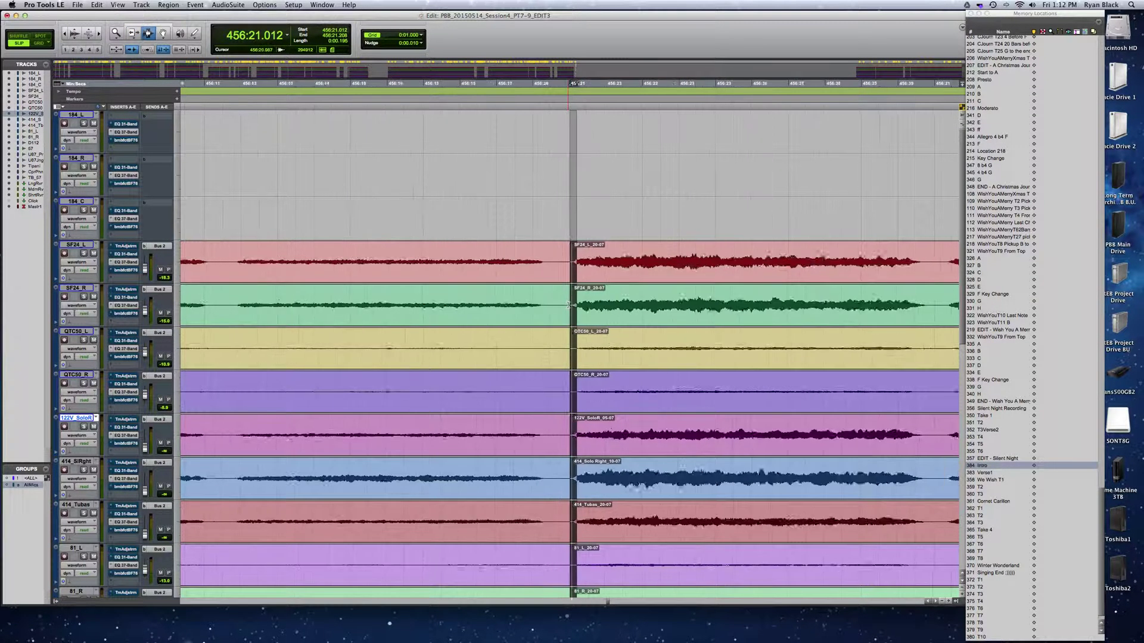
drag(592, 304, 567, 304)
key(super+f)
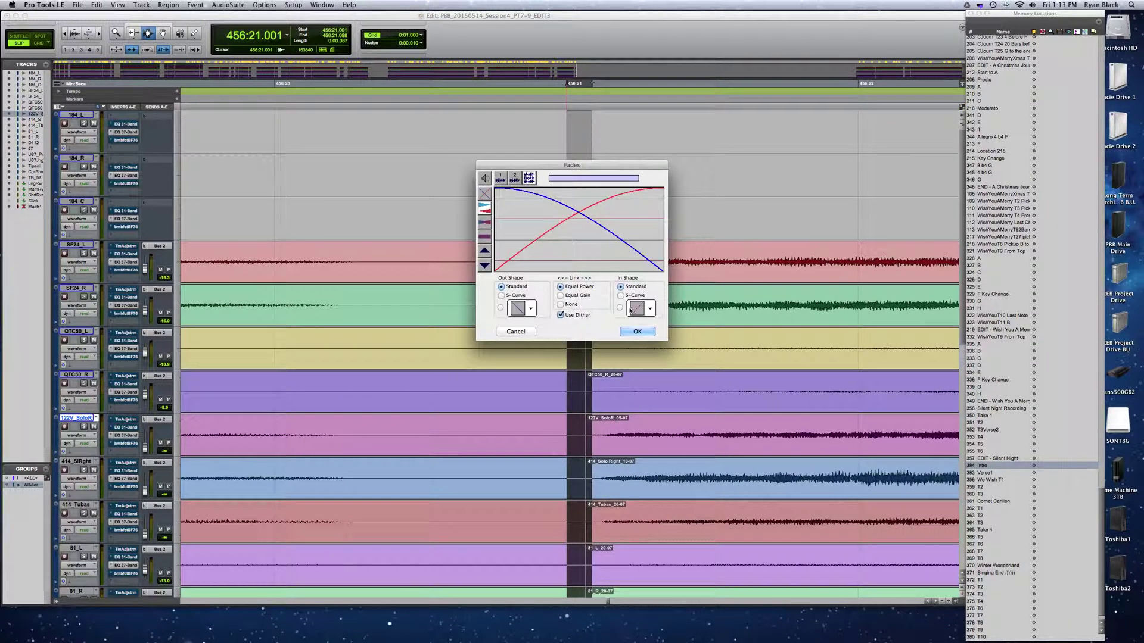
key(Return)
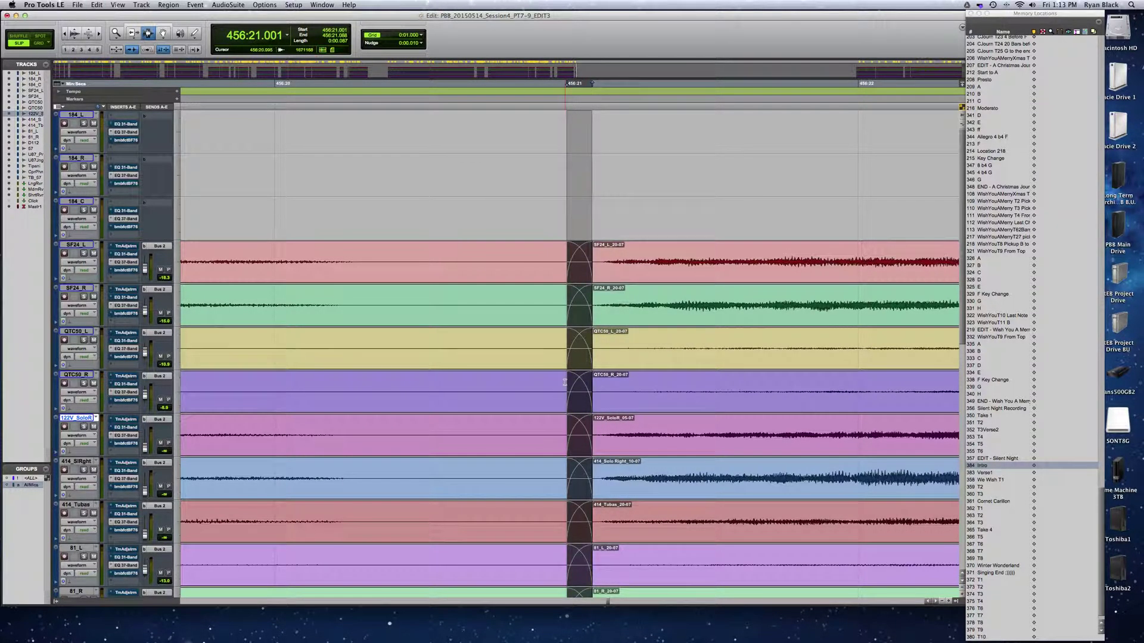
- Audition the new crossfade from shortly before the join and again from 456:13.567, listening on into the verse ending
scroll(536, 310, down, 4)
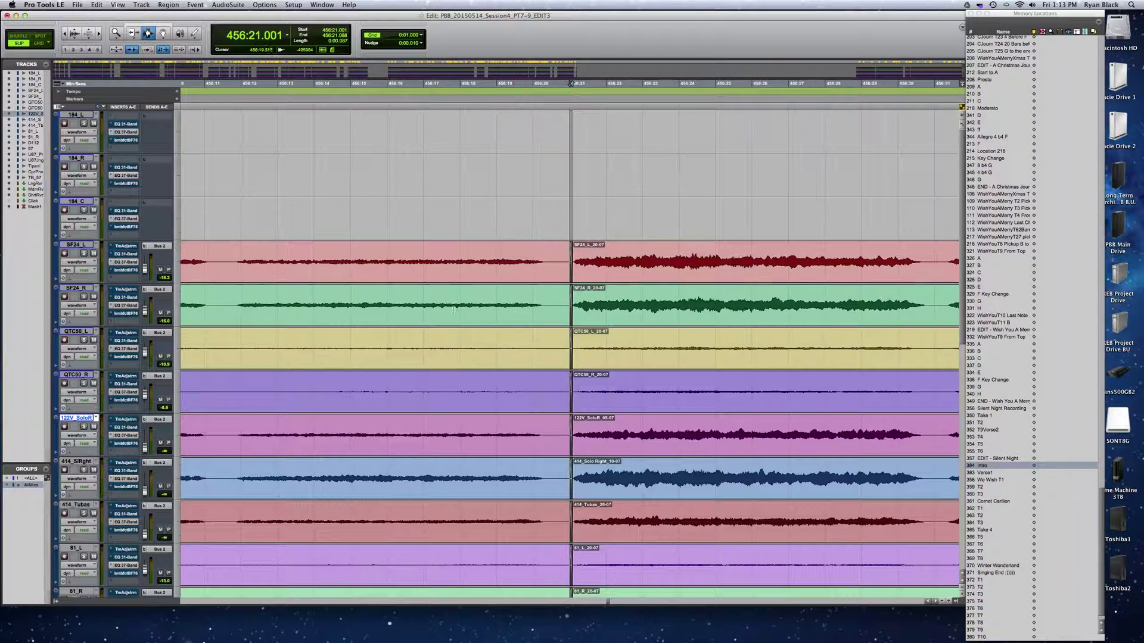
click(420, 305)
key(space)
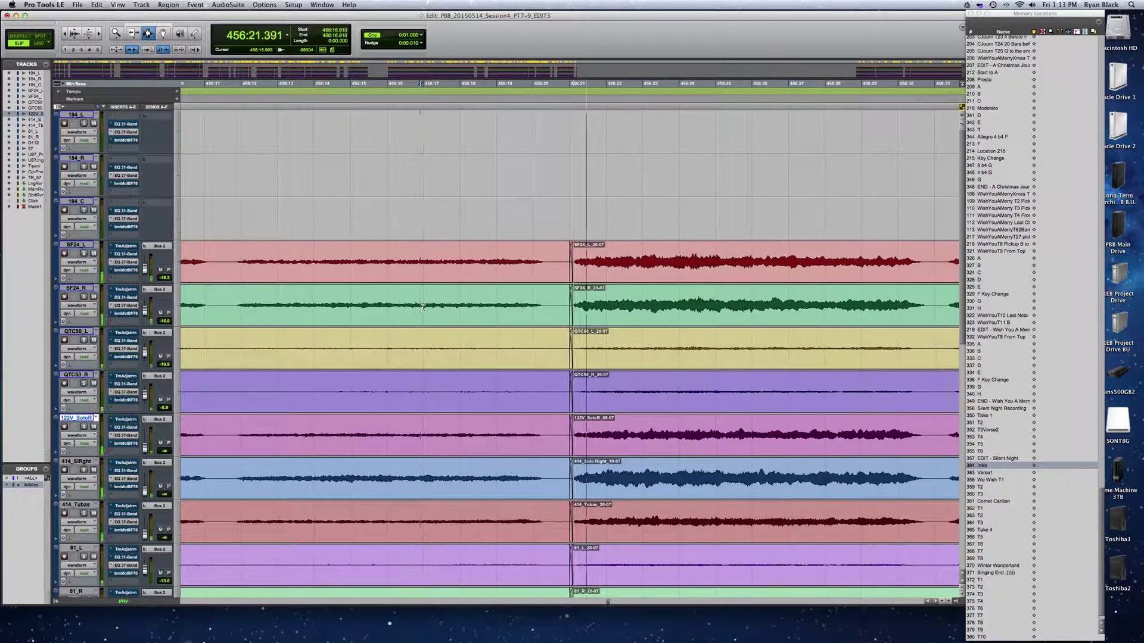
click(298, 296)
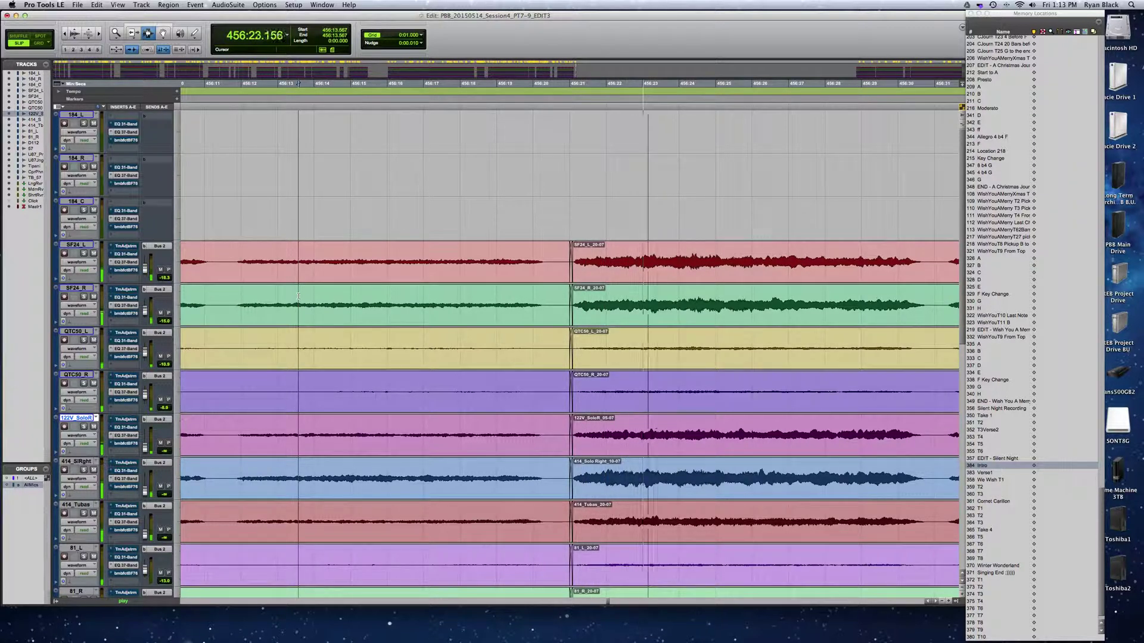
key(super+bracketleft)
key(super+bracketleft)
key(super+bracketleft)
key(super+bracketleft)
key(super+bracketleft)
key(super+bracketleft)
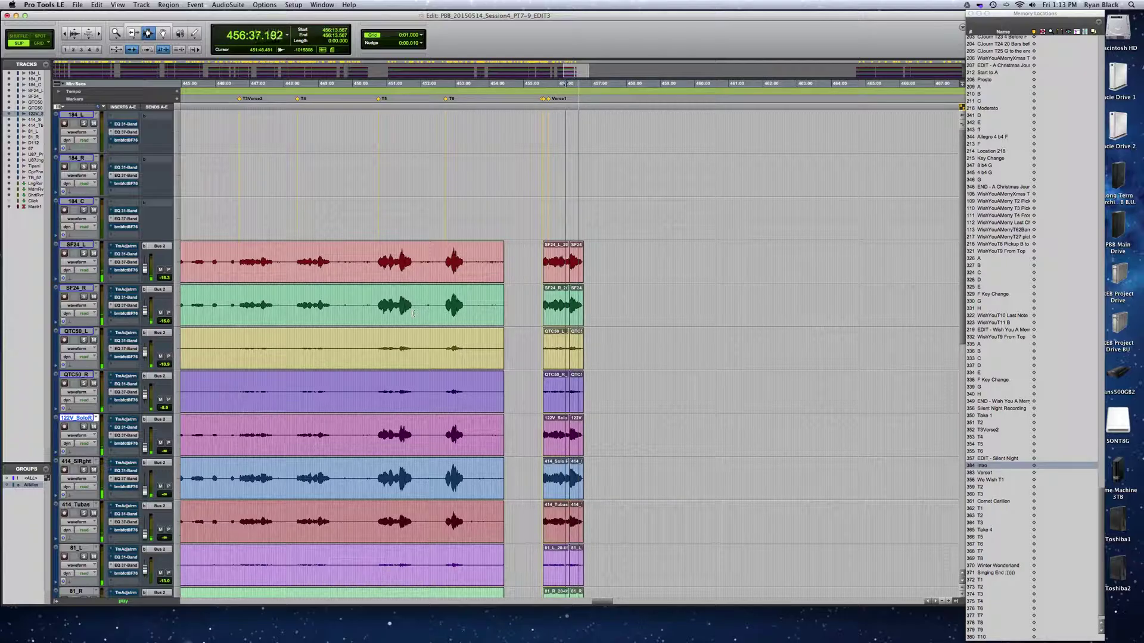
key(space)
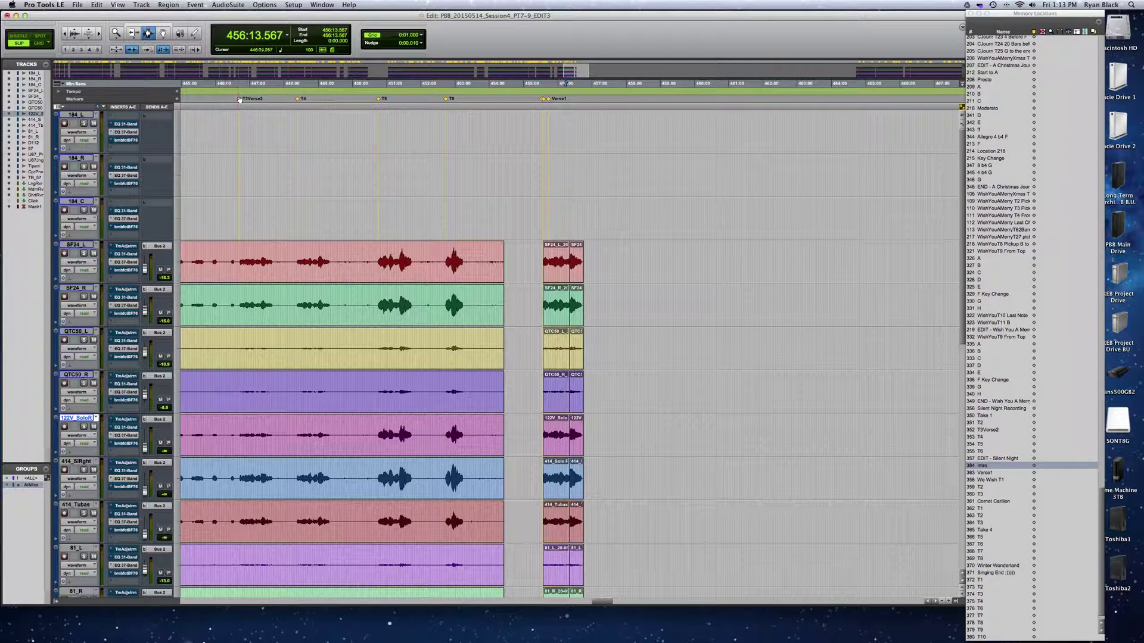
- Audition the original recording from the T3Verse2 marker
click(240, 99)
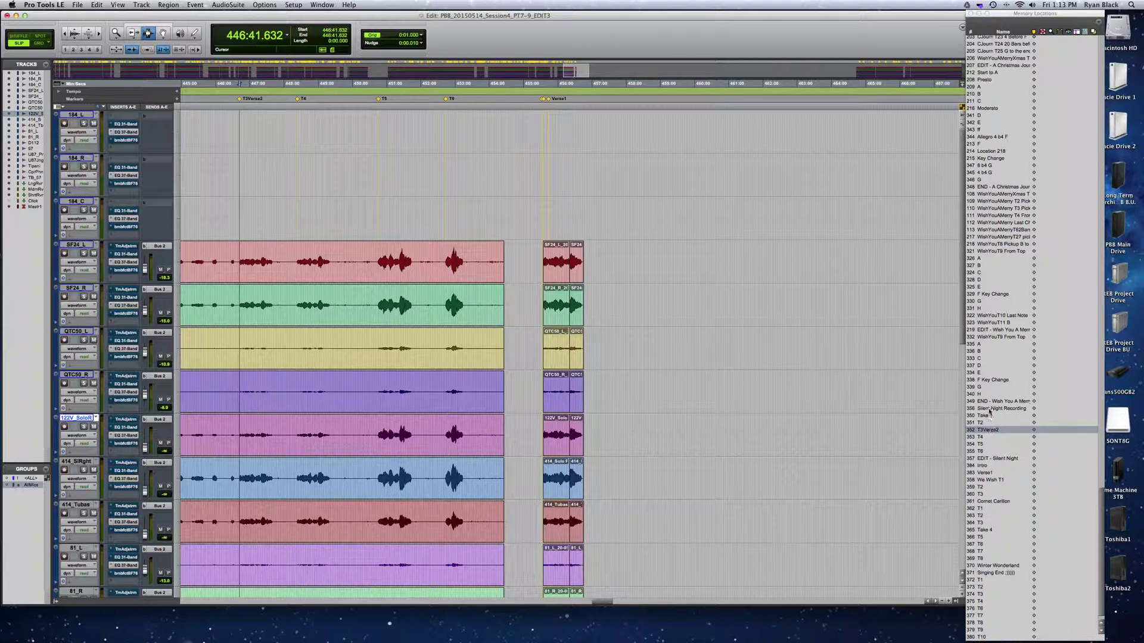
key(space)
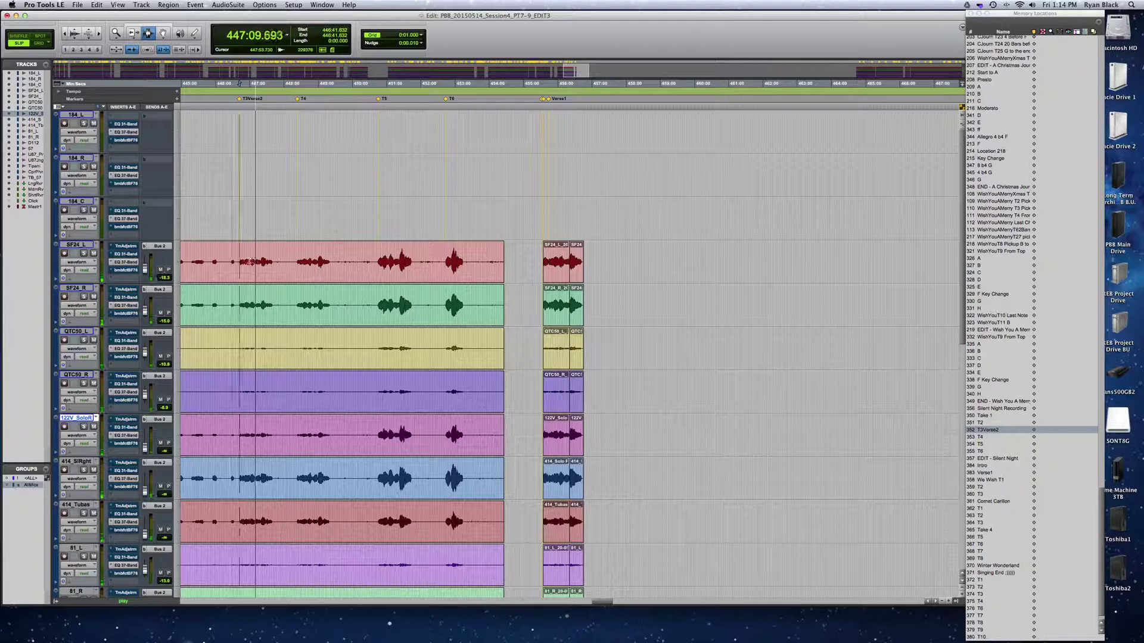
key(space)
key(super+bracketright)
key(super+bracketright)
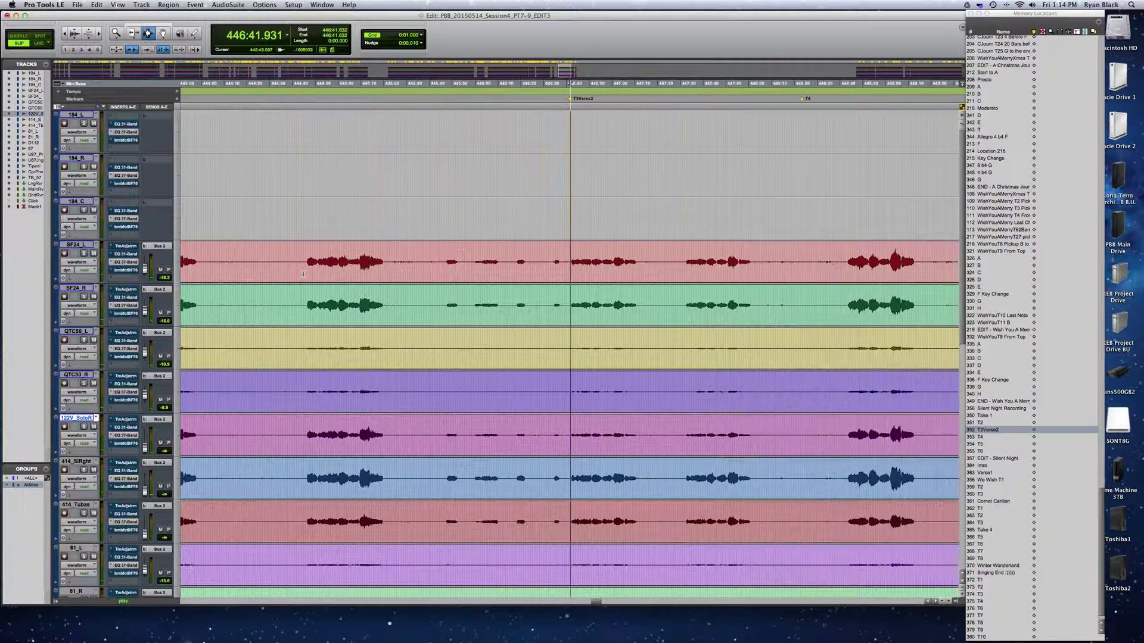
key(space)
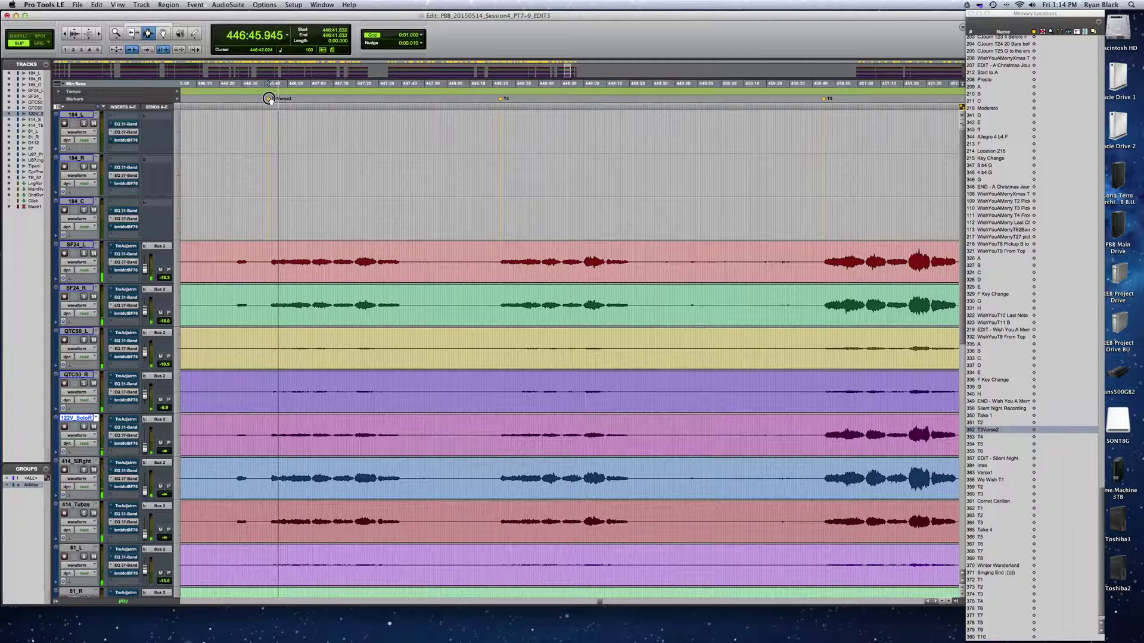
drag(269, 100, 268, 98)
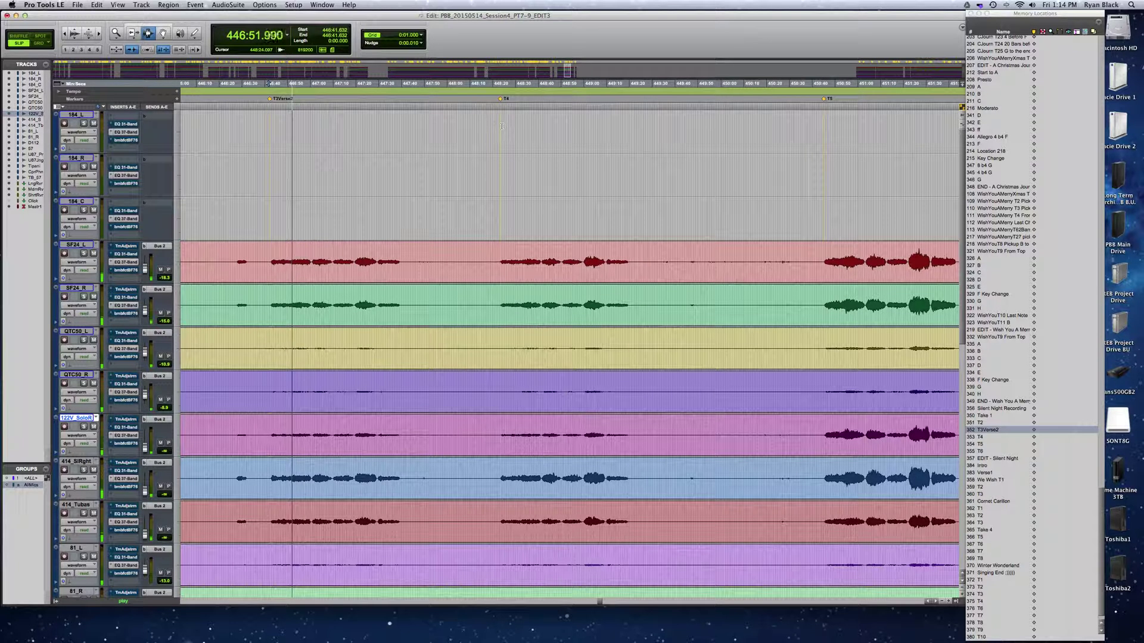
key(space)
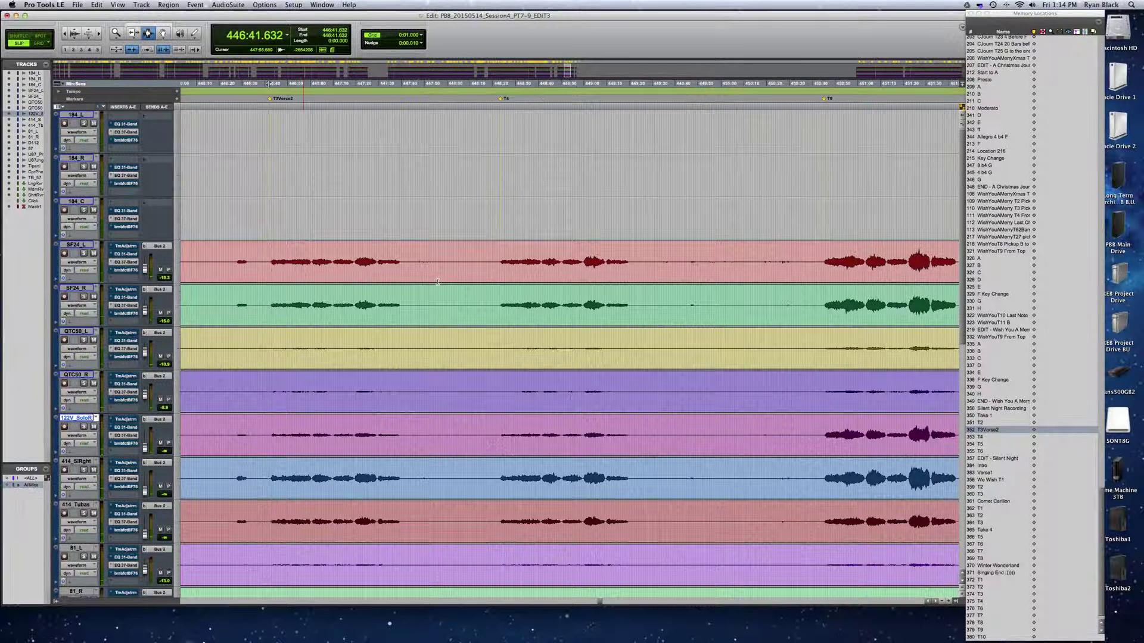
- Trim the start of the intro clip to 455:35.118 on all grouped tracks, recall the Intro marker and check the lower tracks
key(super+bracketleft)
key(super+bracketleft)
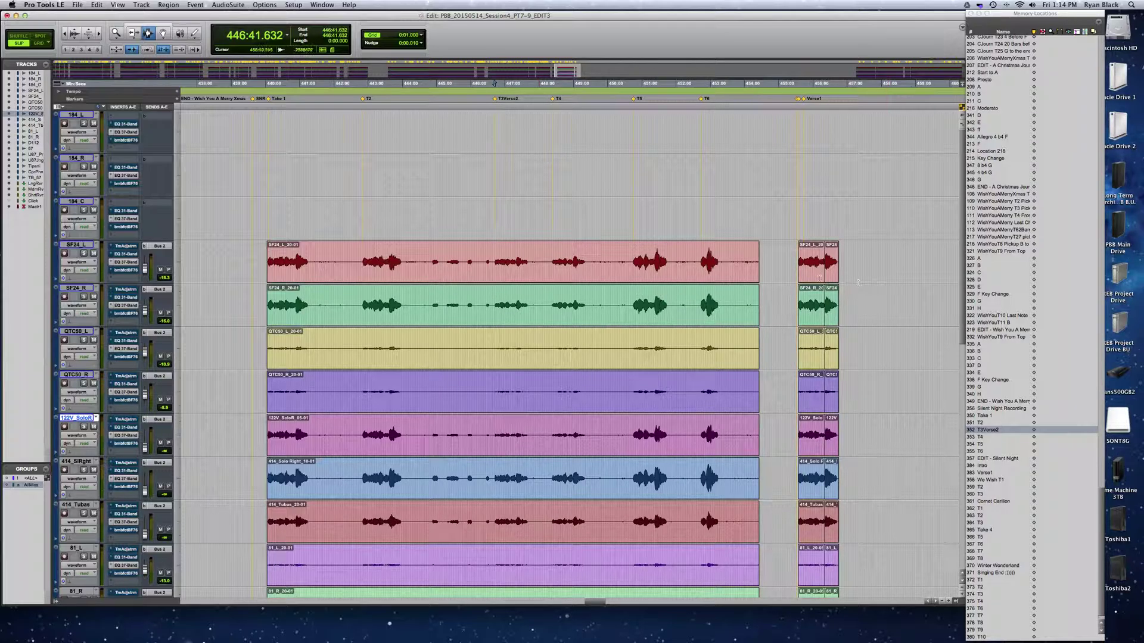
click(802, 262)
key(super+bracketright)
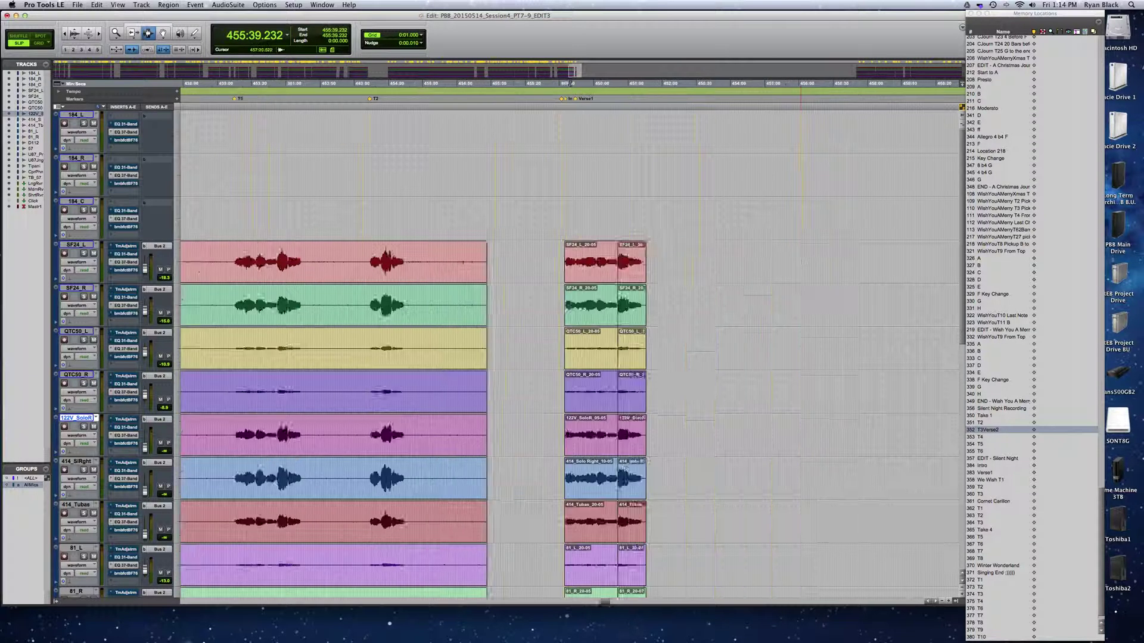
key(super+bracketright)
key(super+bracketright)
key(super+bracketright)
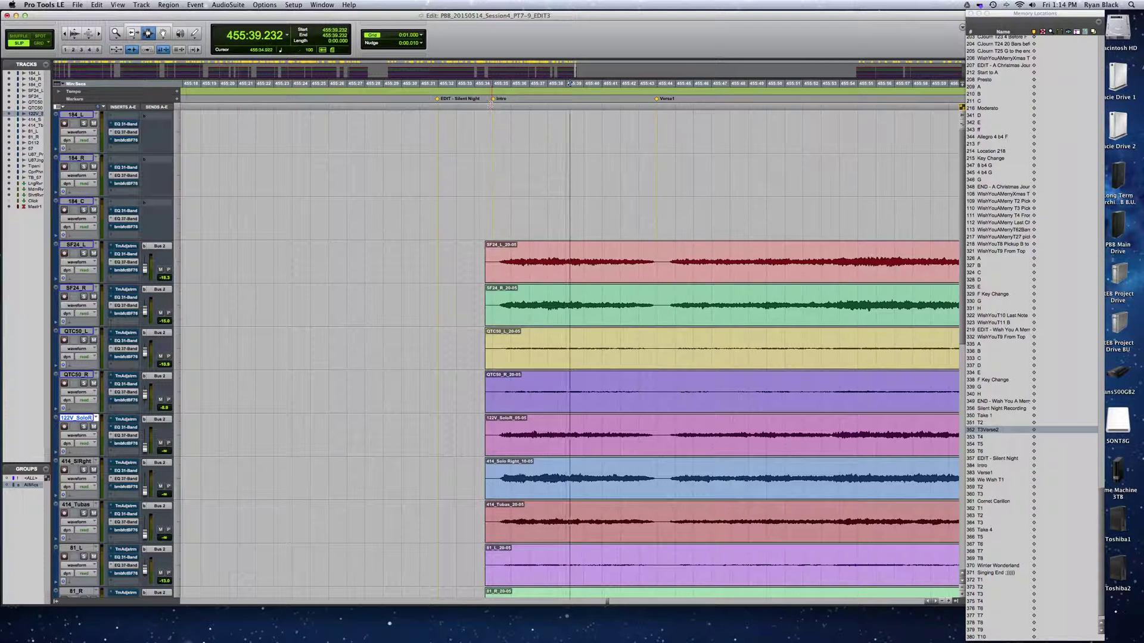
key(F7)
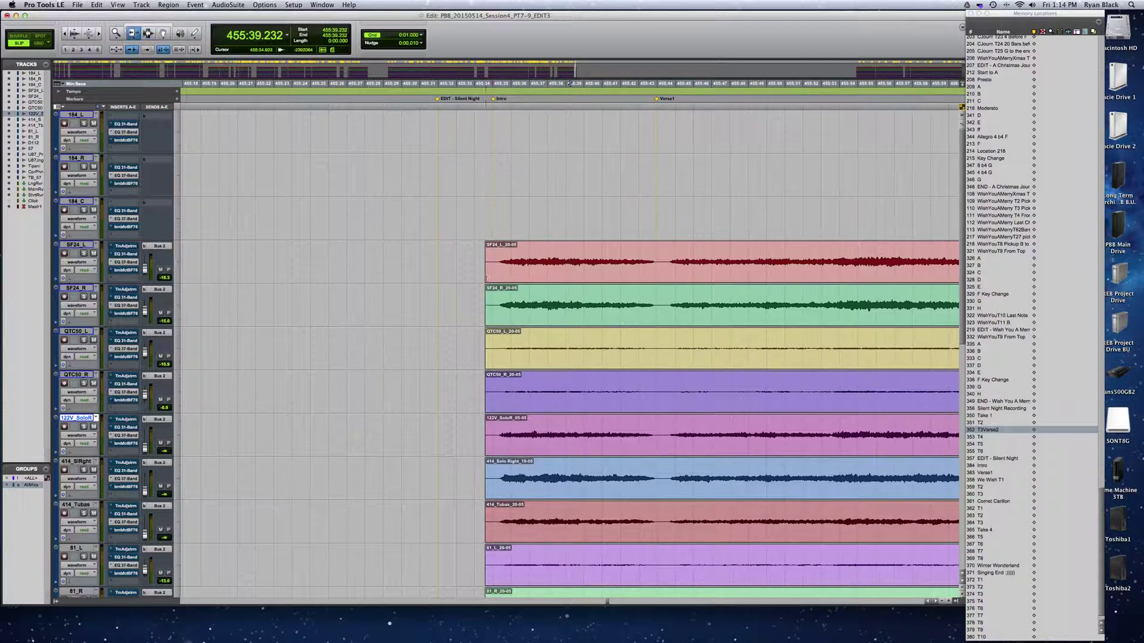
click(493, 277)
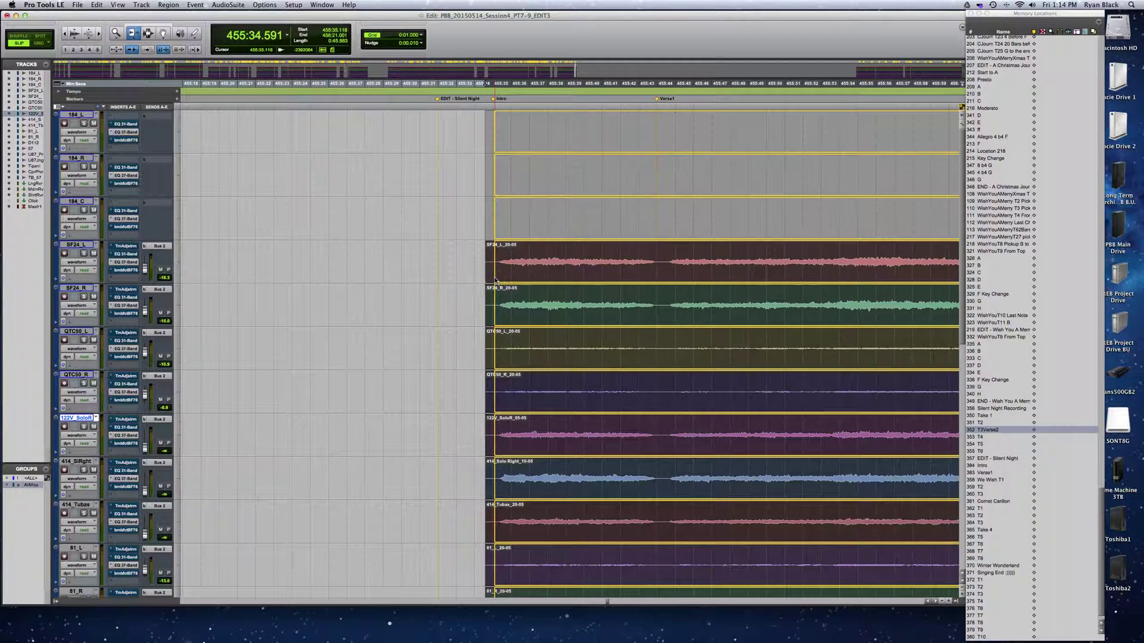
click(495, 277)
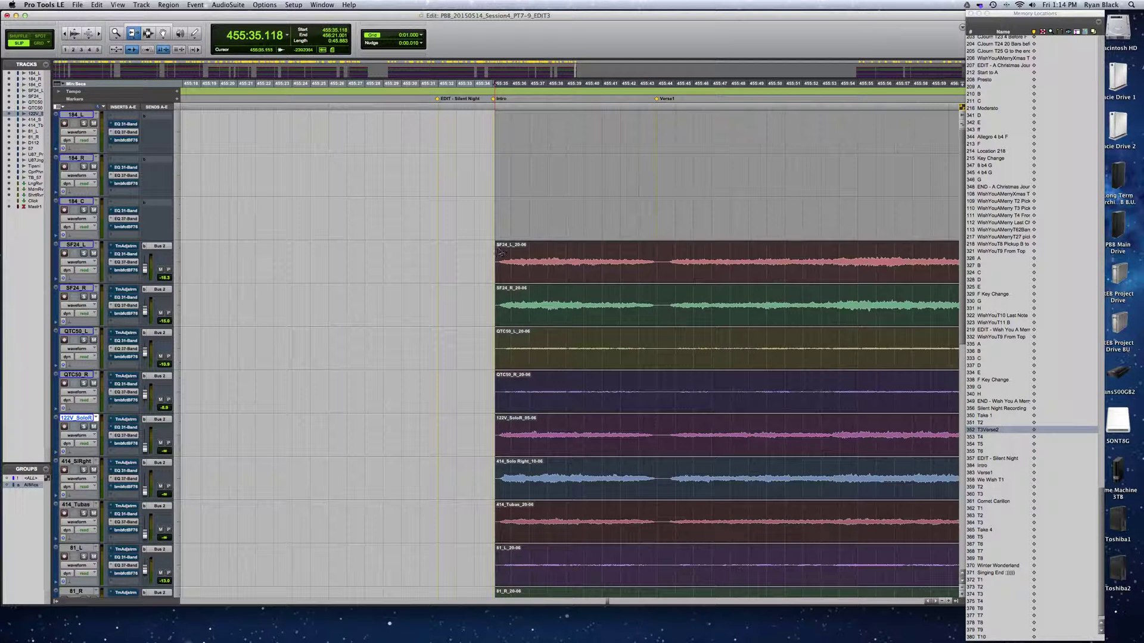
click(495, 100)
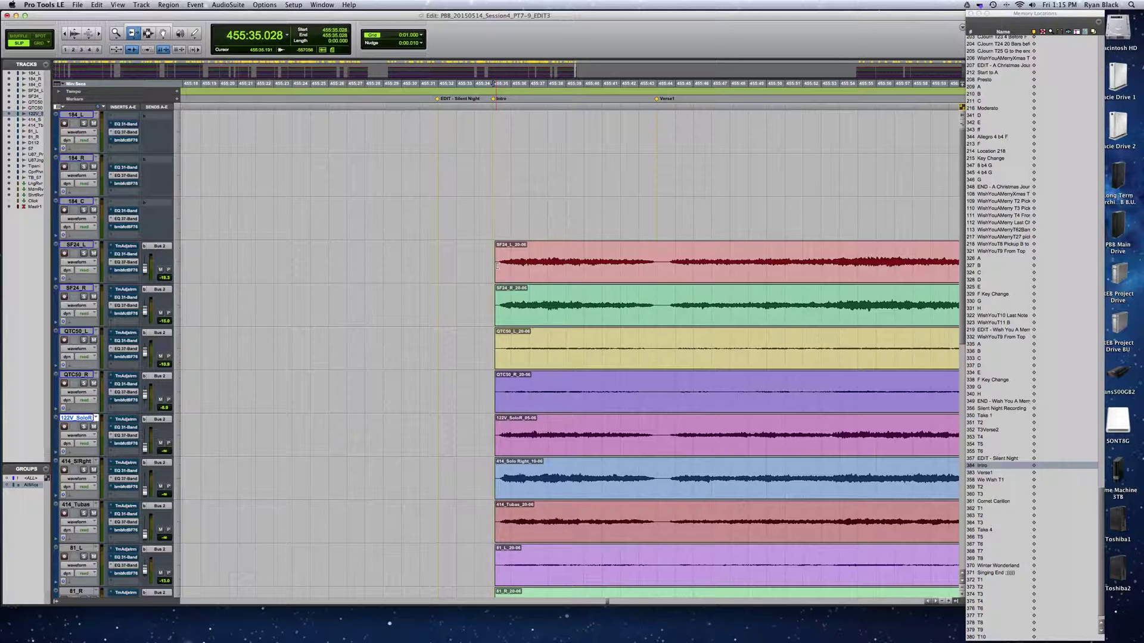
scroll(513, 303, down, 10)
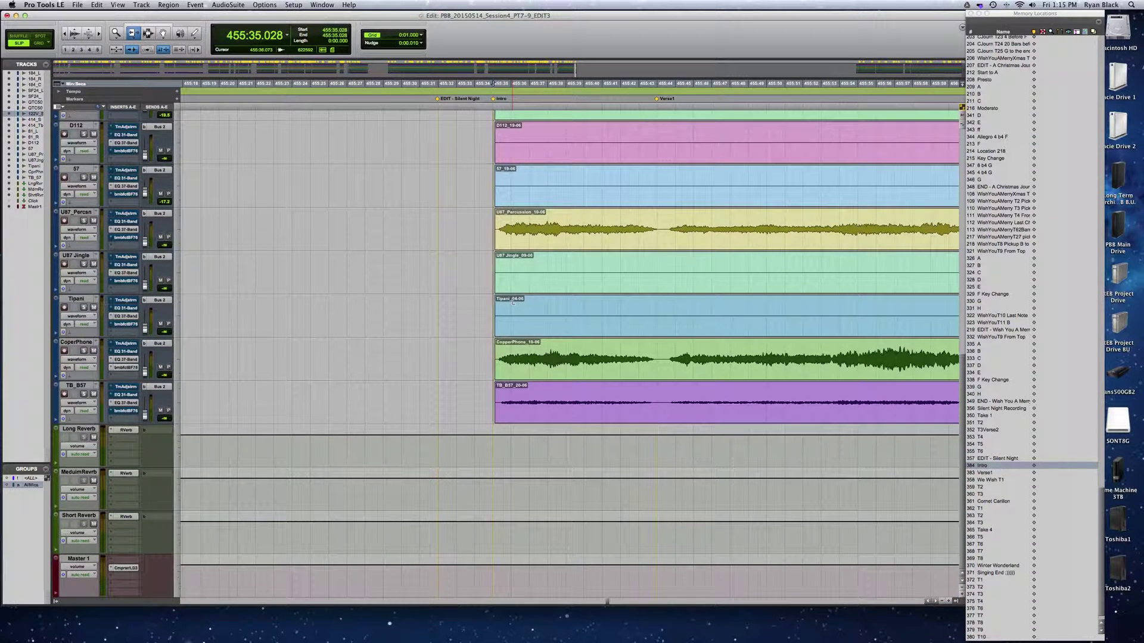
scroll(513, 301, up, 10)
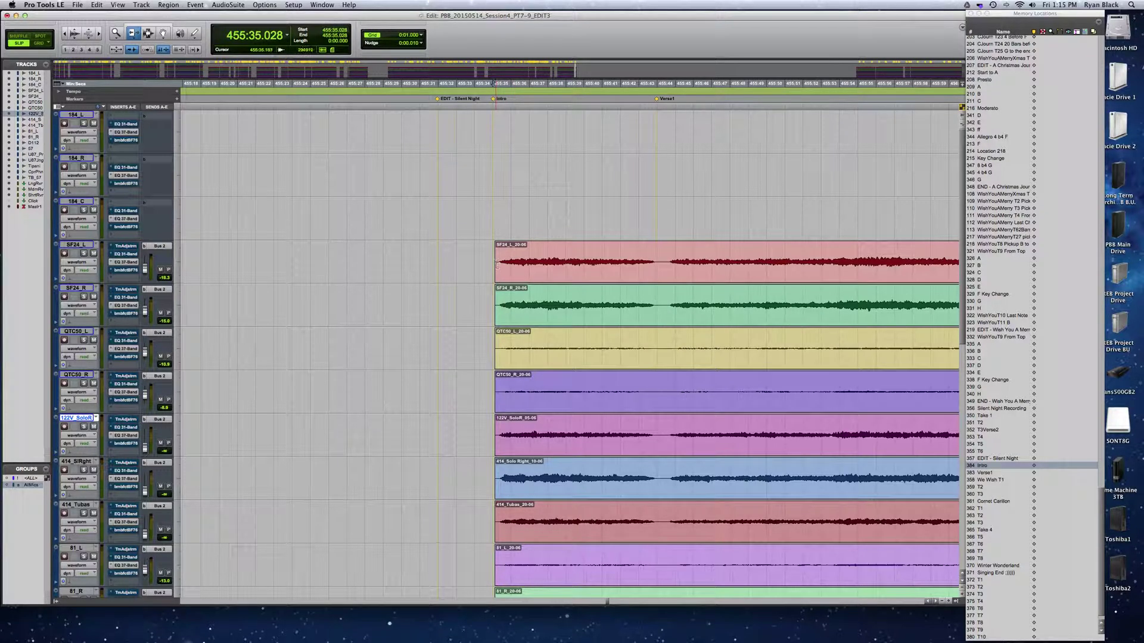
- Create a standard equal-power fade-in from 455:35.069 to 455:35.387 at the start of the intro clip on all grouped tracks
key(F7)
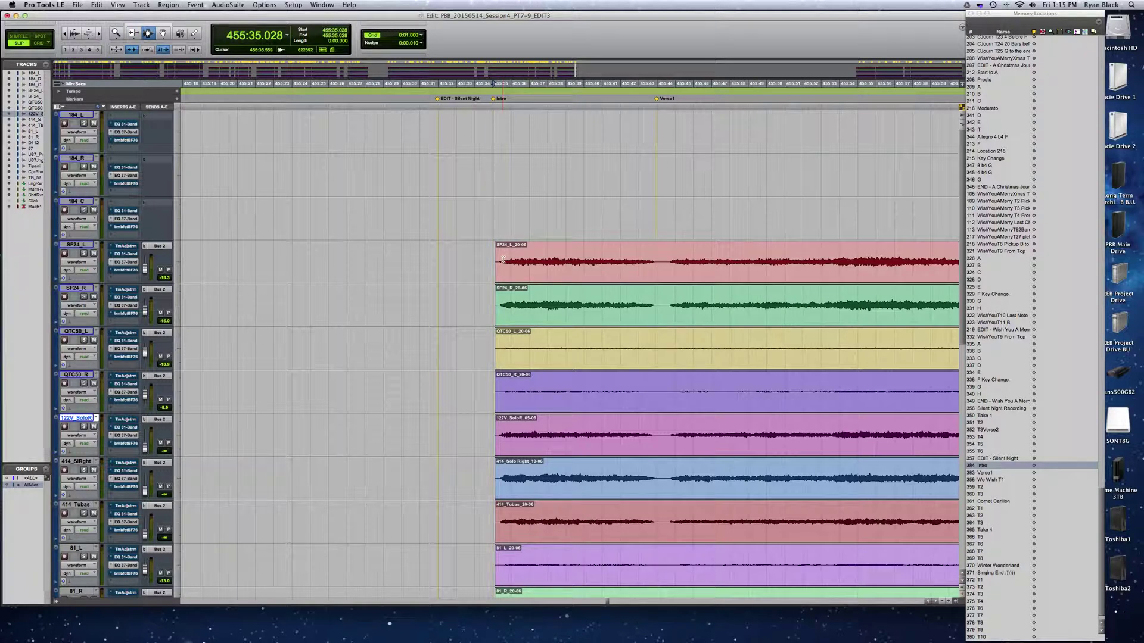
drag(504, 260, 499, 261)
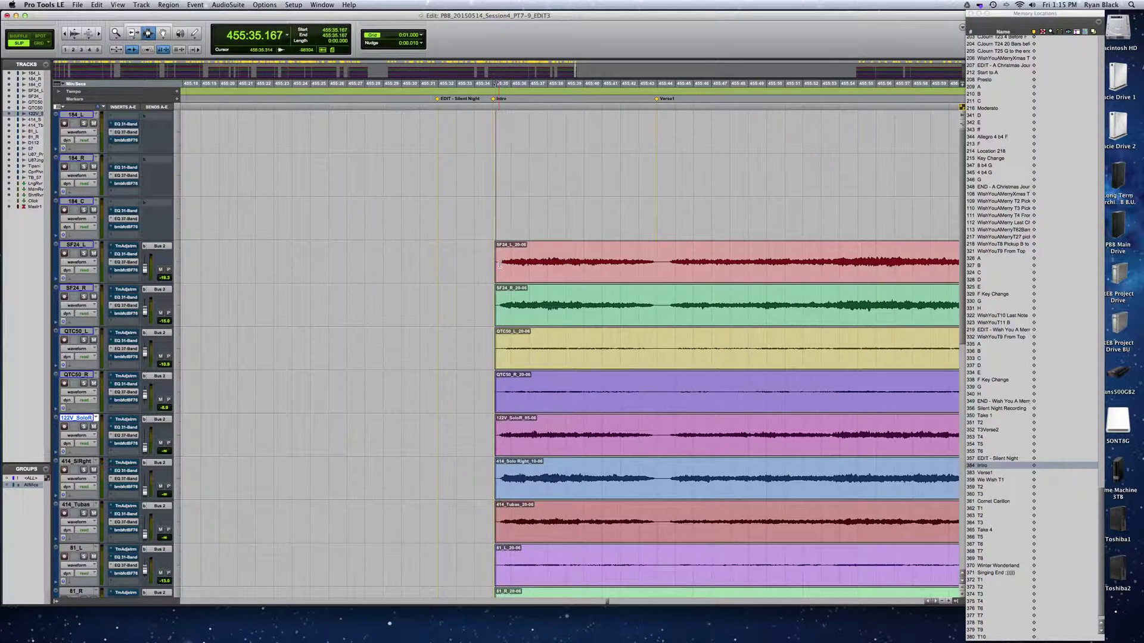
click(496, 261)
key(super+bracketright)
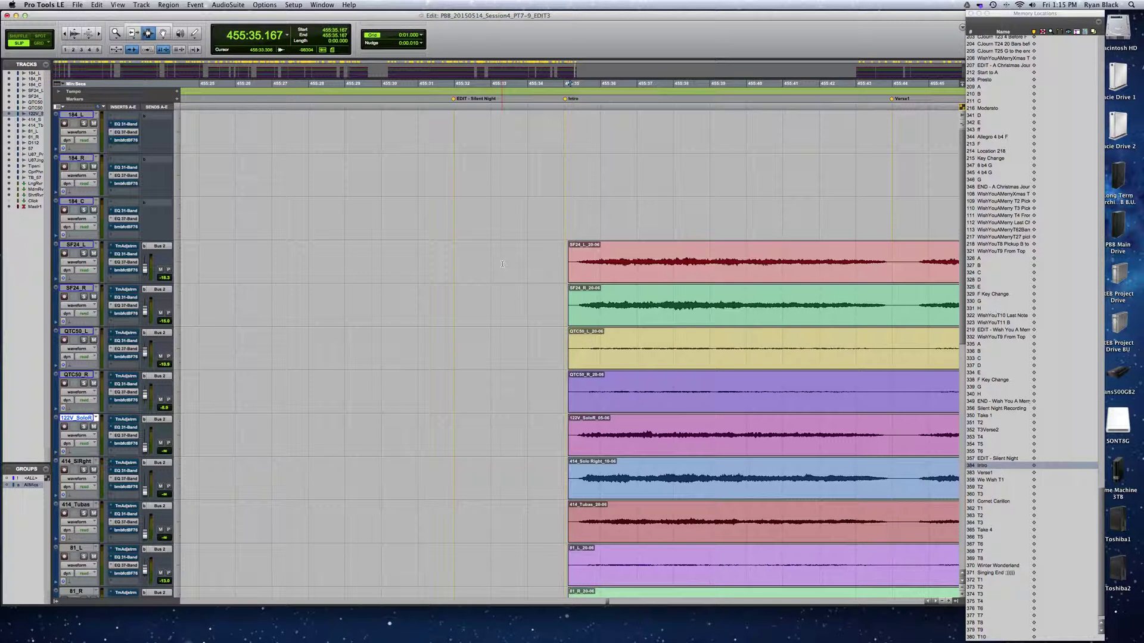
drag(578, 267, 566, 267)
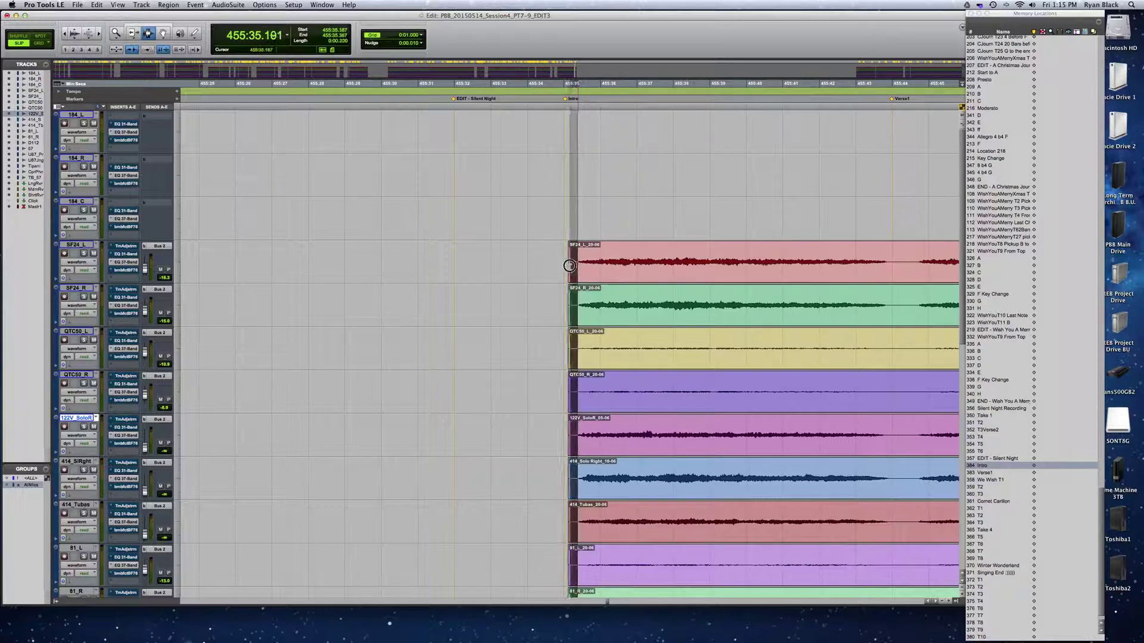
key(super+f)
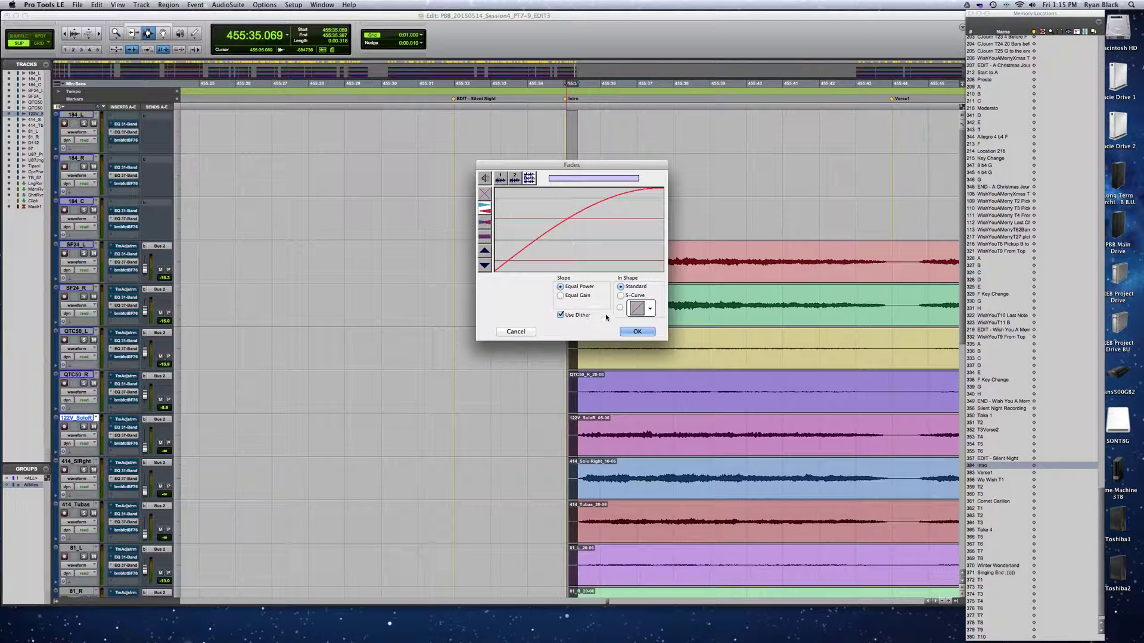
click(637, 332)
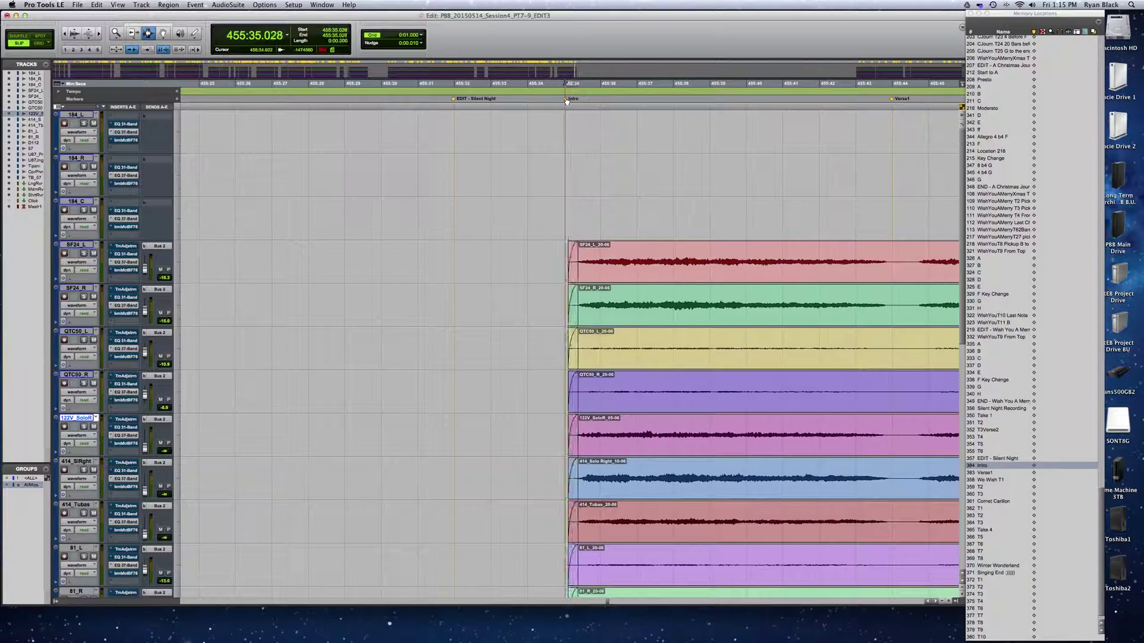
- Audition the new fade-in from the Intro marker and move that marker earlier to 455:34.897
key(space)
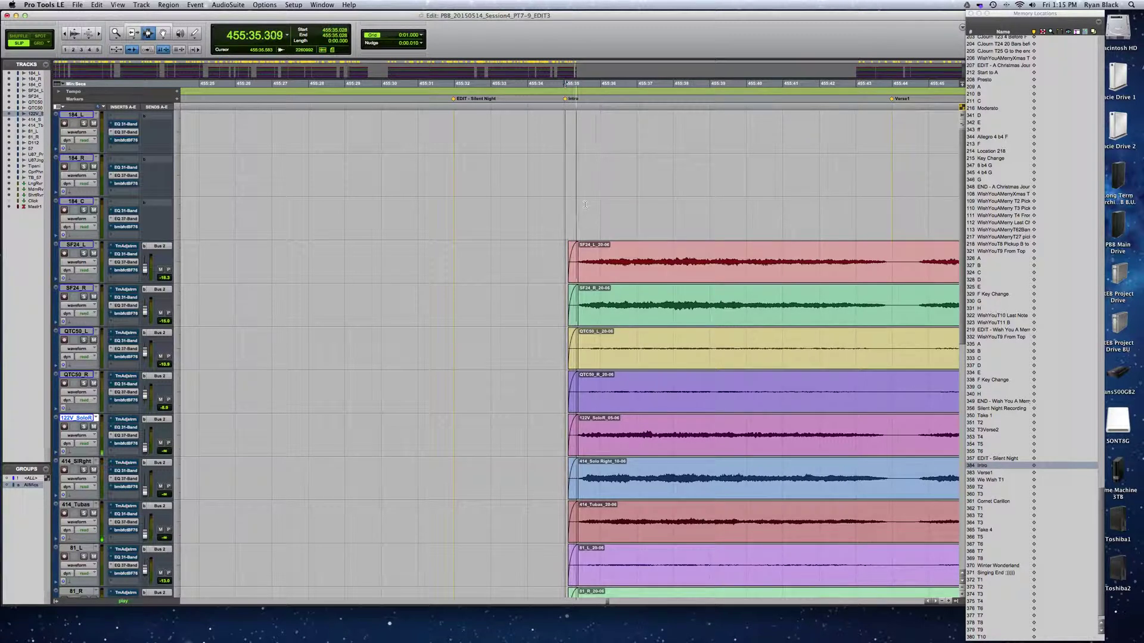
key(space)
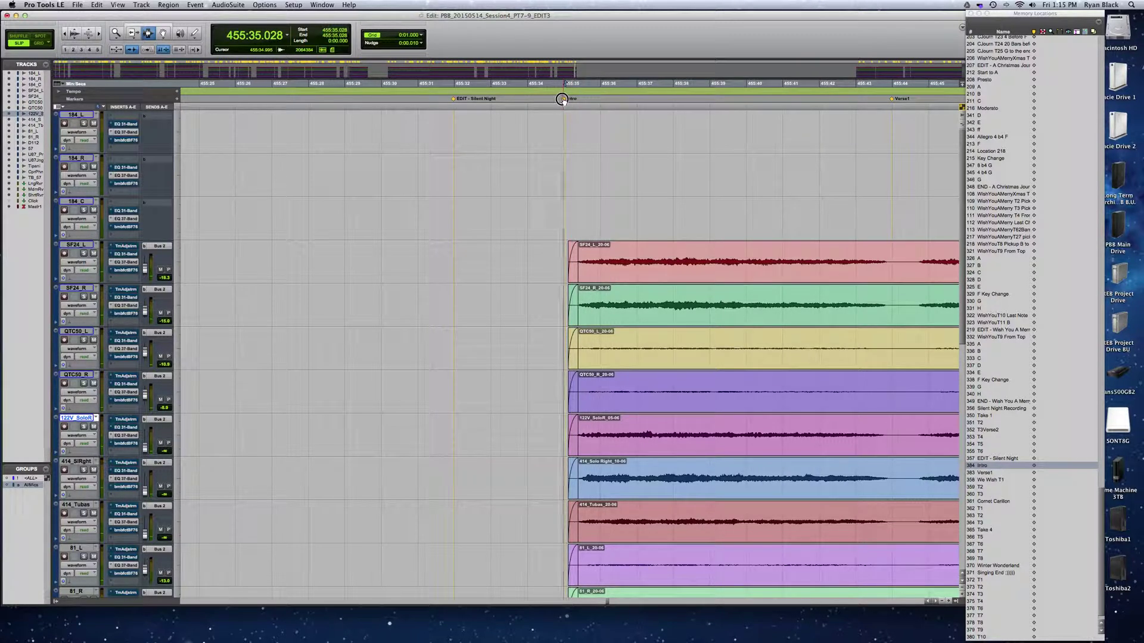
click(560, 99)
drag(560, 98, 561, 100)
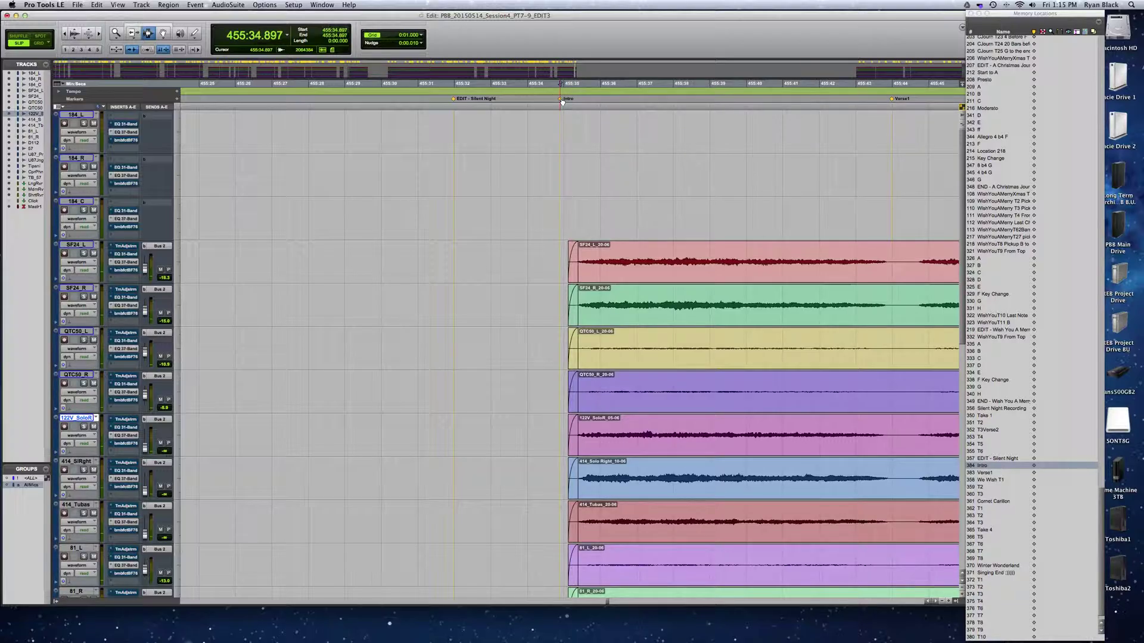
- Audition the faded start of the intro from the moved Intro marker, replaying it once more
key(space)
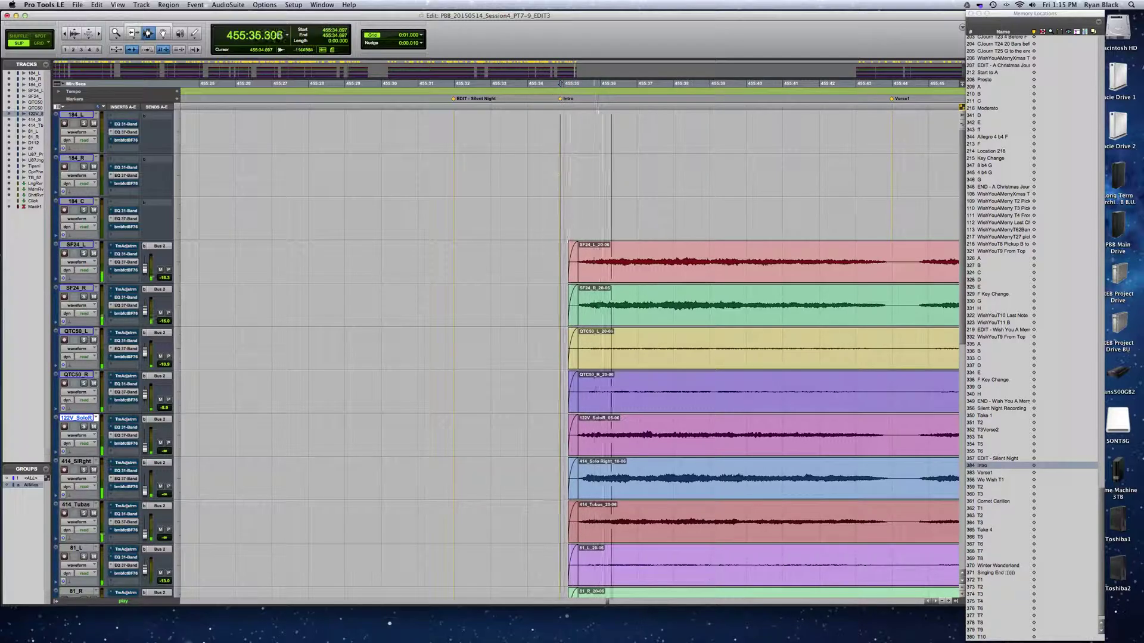
key(space)
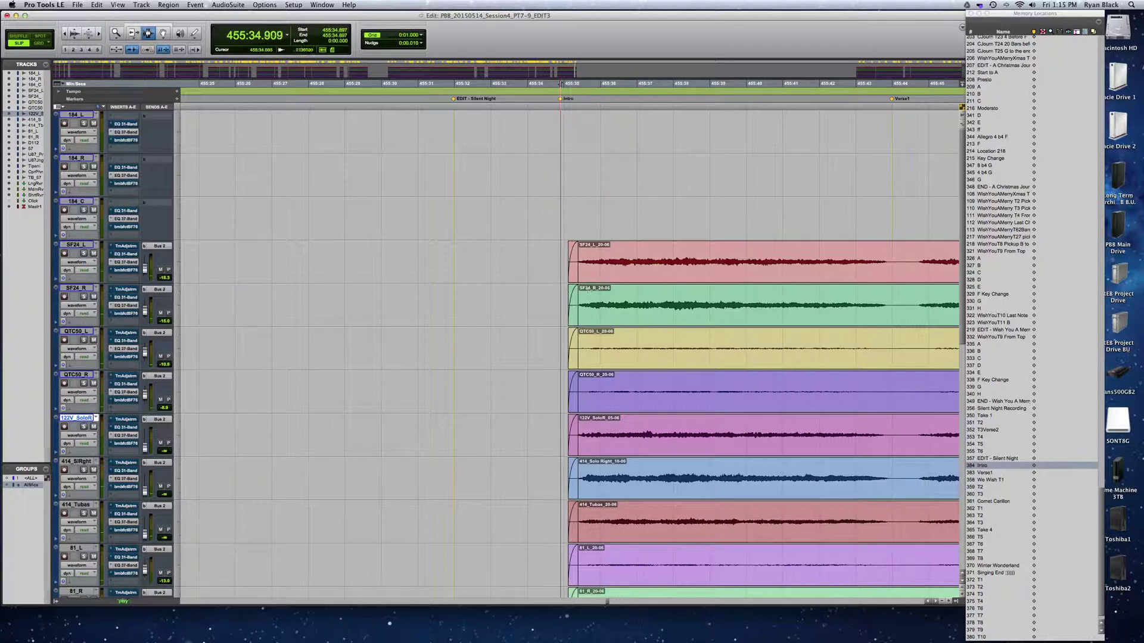
key(space)
- Zoom the timeline out to show the assembled Silent Night clips alongside the original recording takes
key(r)
key(r)
key(r)
key(r)
key(r)
key(r)
key(r)
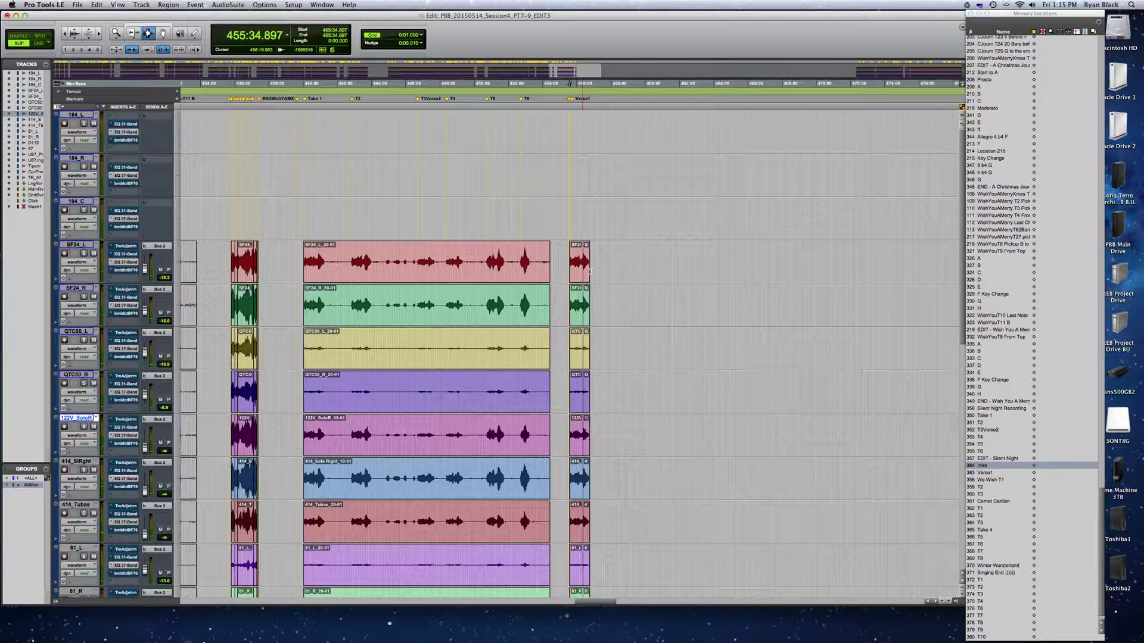